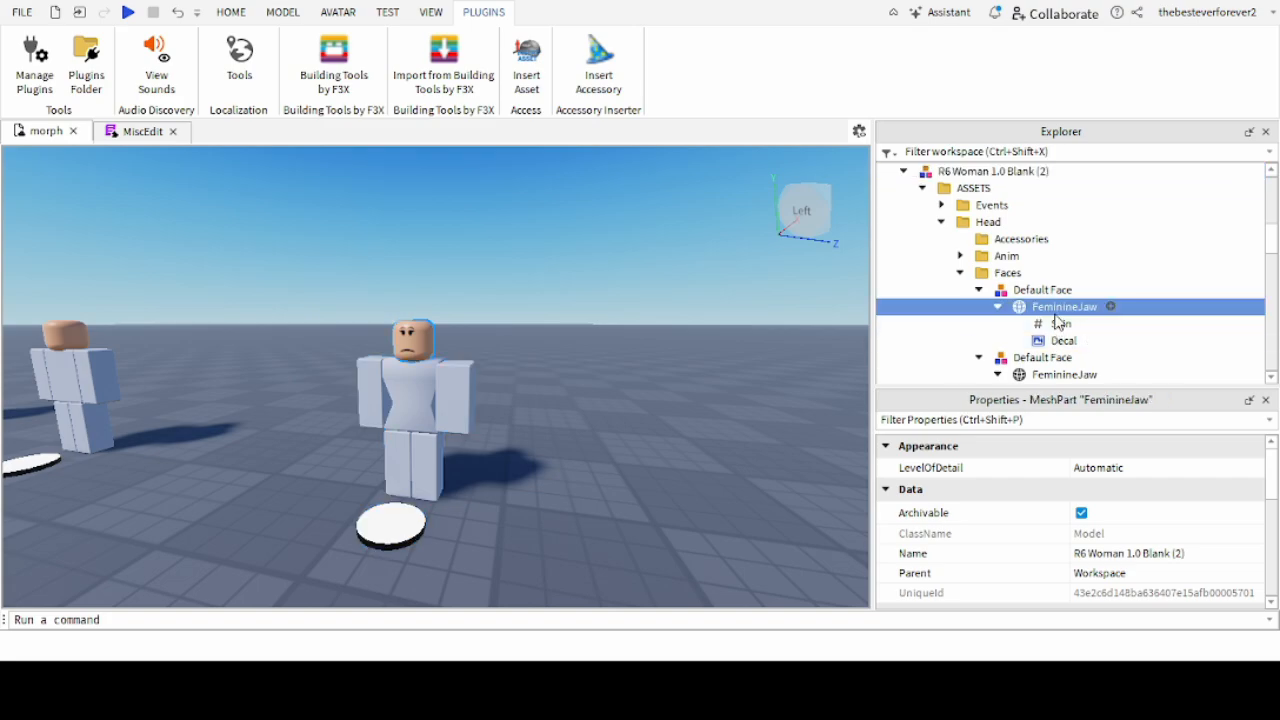
Examine the face of the R6 Woman 1.0 Blank (2) model and the contents of its Head and Faces folders.
{"action": "scroll", "coordinate": [1015, 335], "scroll_direction": "down", "scroll_amount": 3}
{"action": "left_click", "coordinate": [1007, 330]}
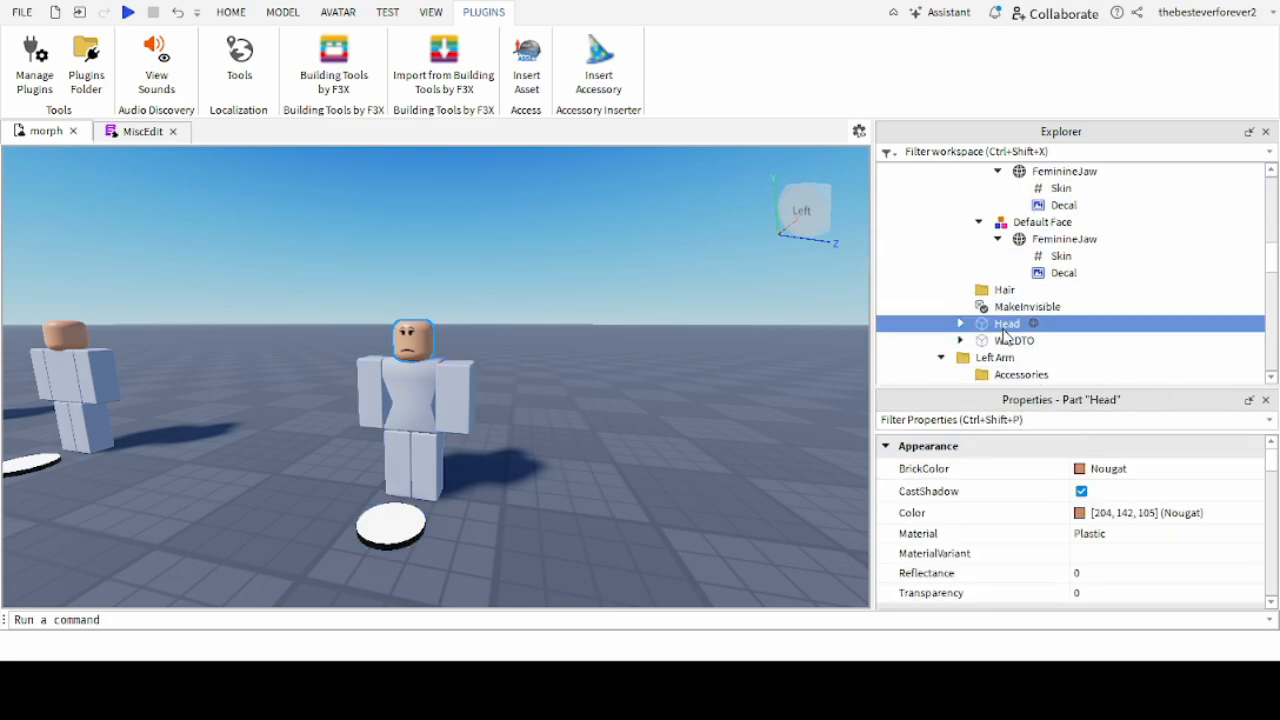
{"action": "left_click", "coordinate": [669, 314]}
{"action": "key", "text": "s"}
{"action": "mouse_move", "coordinate": [669, 314]}
{"action": "right_mouse_down"}
{"action": "mouse_move", "coordinate": [646, 312]}
{"action": "mouse_move", "coordinate": [666, 301]}
{"action": "right_mouse_up"}
{"action": "key", "text": "w"}
{"action": "key", "text": "s"}
{"action": "key", "text": "w"}
{"action": "key", "text": "s"}
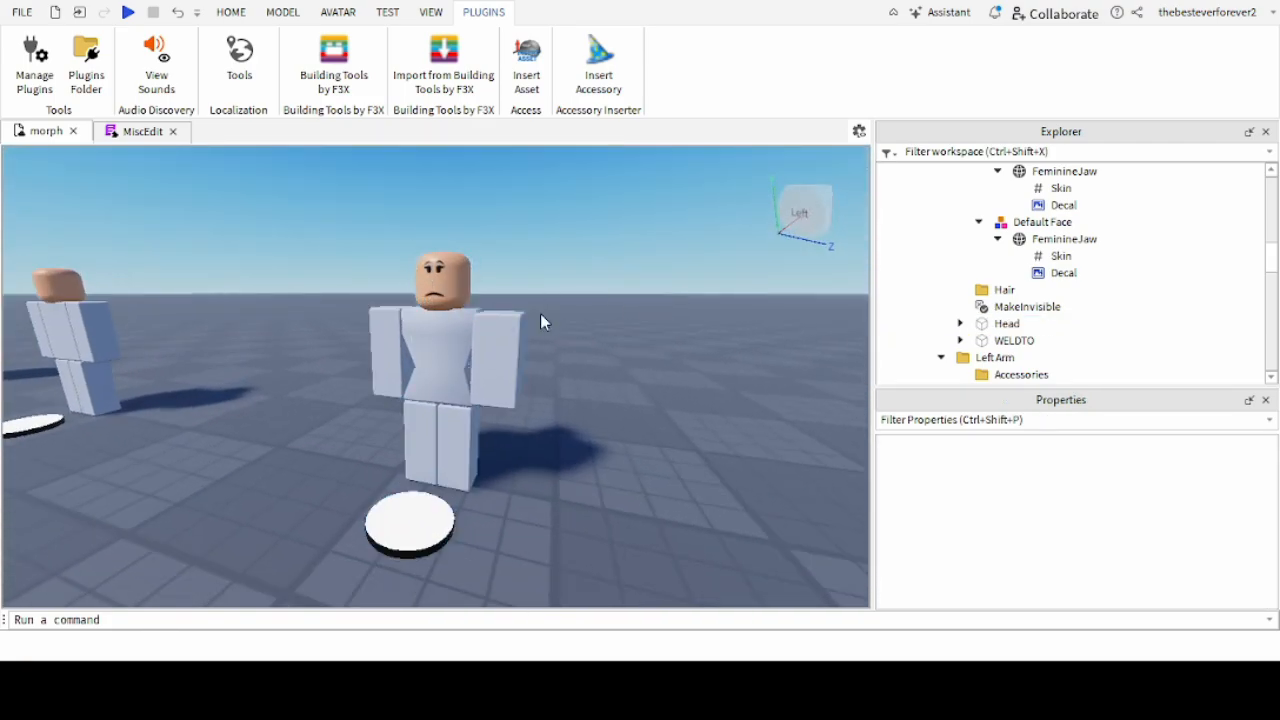
{"action": "right_click_drag", "start_coordinate": [540, 313], "coordinate": [583, 315]}
{"action": "scroll", "coordinate": [997, 287], "scroll_direction": "up", "scroll_amount": 3}
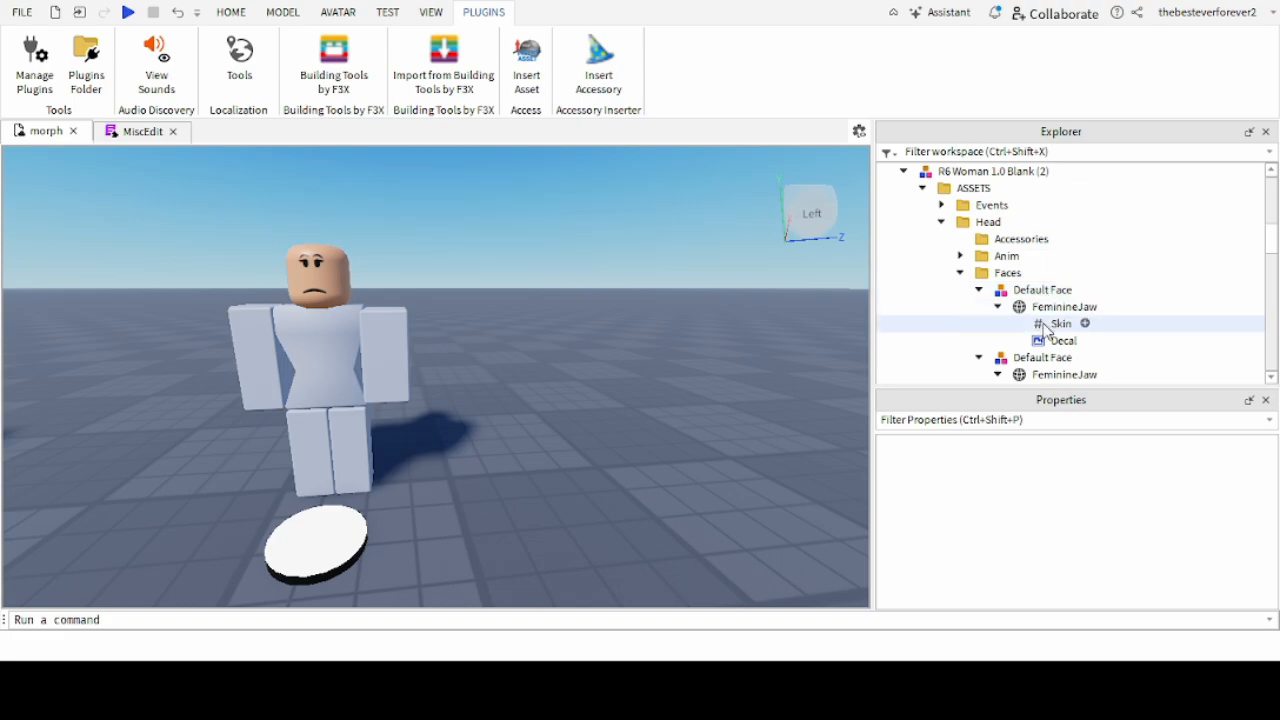
{"action": "right_click_drag", "start_coordinate": [587, 309], "coordinate": [637, 273]}
{"action": "key", "text": "s"}
{"action": "key", "text": "s"}
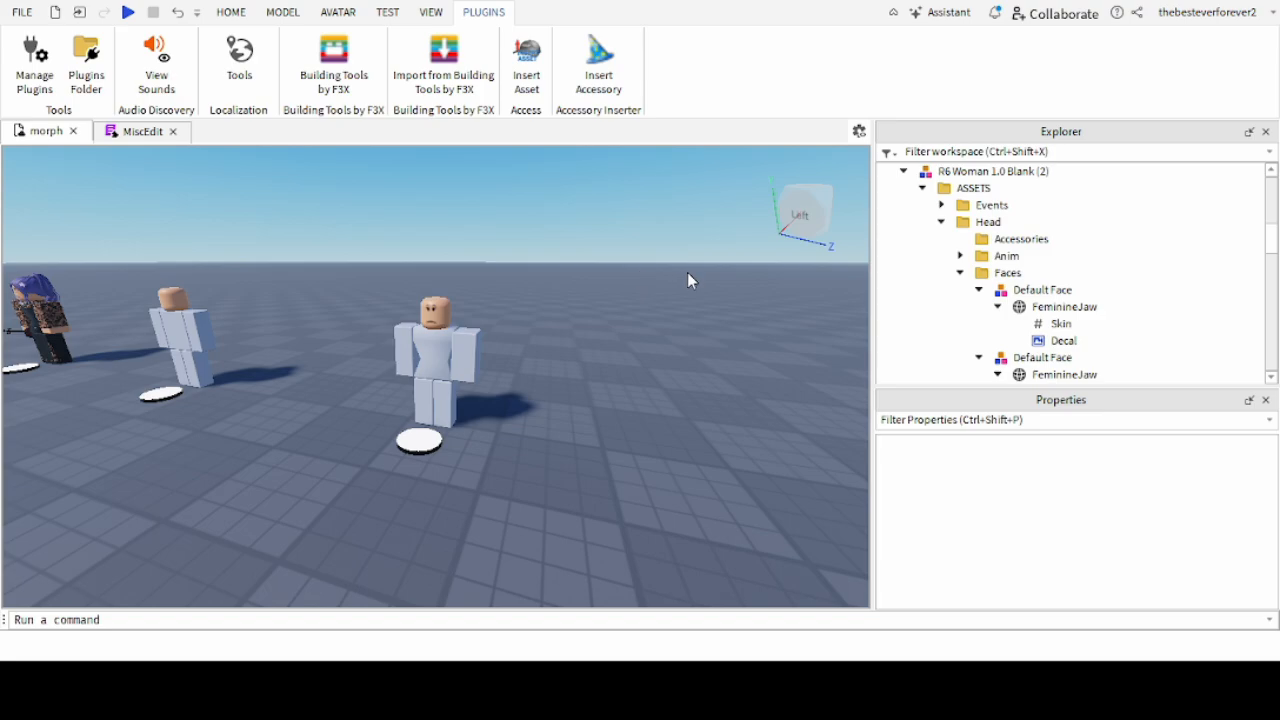
Delete the second Default Face from the Faces folder and the Decal from the remaining face's FeminineJaw.
{"action": "scroll", "coordinate": [1100, 286], "scroll_direction": "down", "scroll_amount": 2}
{"action": "left_click", "coordinate": [1030, 268]}
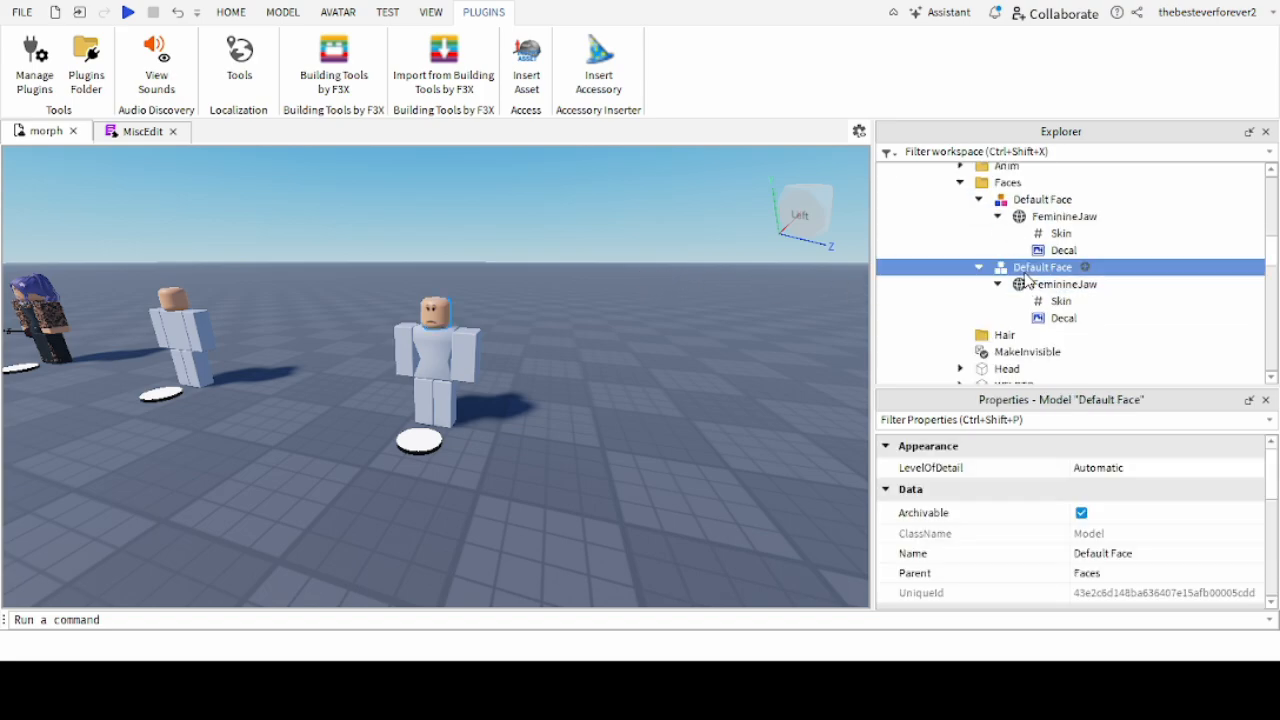
{"action": "key", "text": "Delete"}
{"action": "left_click", "coordinate": [1063, 251]}
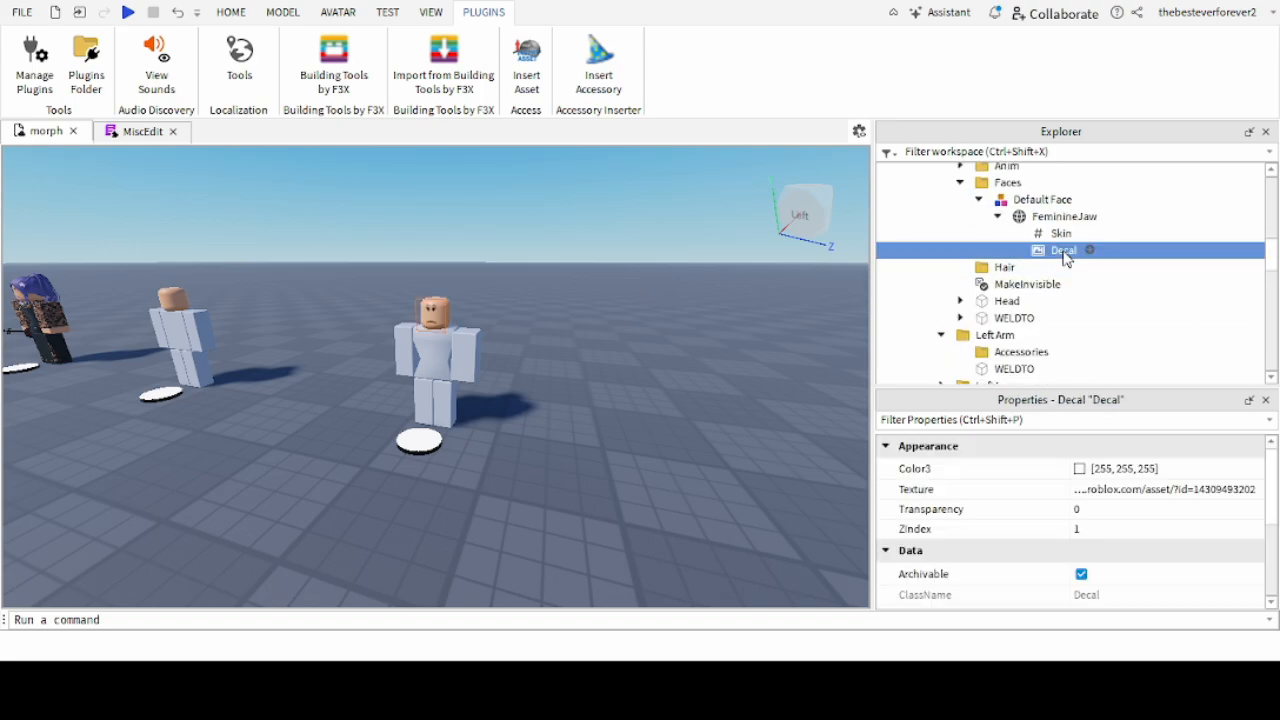
{"action": "key", "text": "Delete"}
Review the remaining Default Face model and the Head part inside the woman model's Head folder.
{"action": "scroll", "coordinate": [1010, 244], "scroll_direction": "up", "scroll_amount": 1}
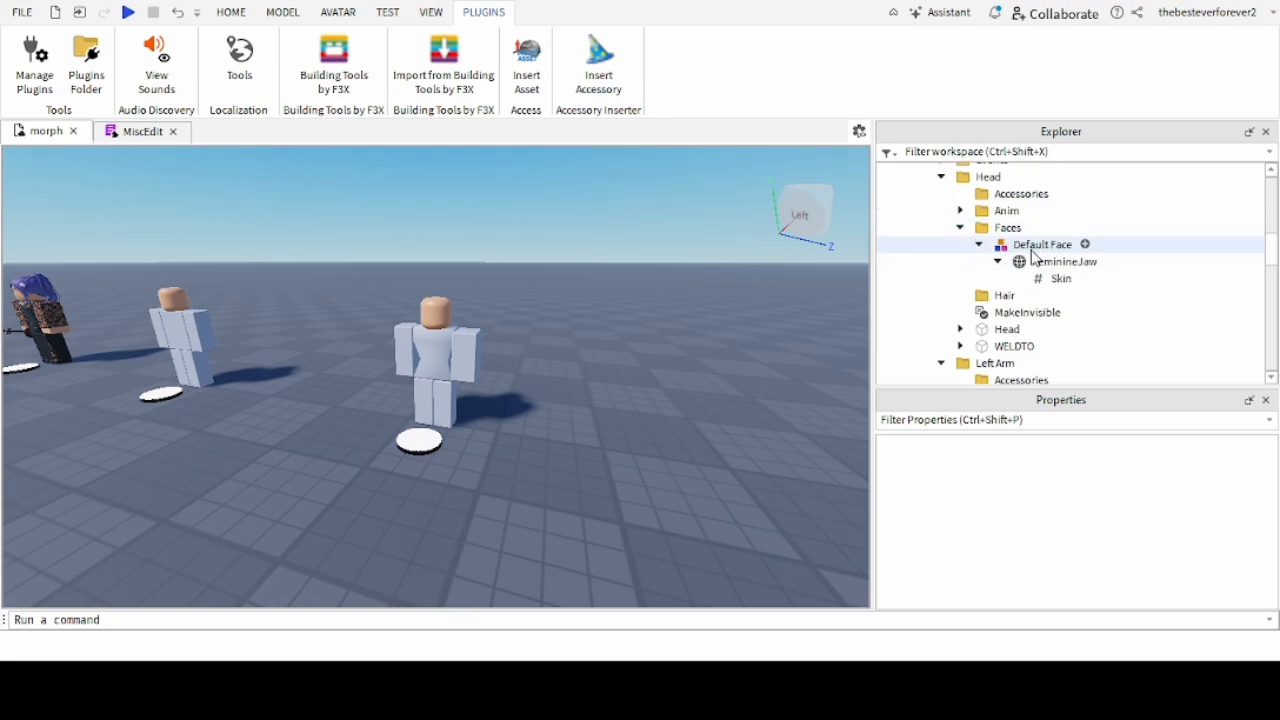
{"action": "scroll", "coordinate": [1040, 275], "scroll_direction": "down", "scroll_amount": 2}
{"action": "scroll", "coordinate": [1040, 275], "scroll_direction": "up", "scroll_amount": 3}
{"action": "scroll", "coordinate": [1035, 290], "scroll_direction": "down", "scroll_amount": 2}
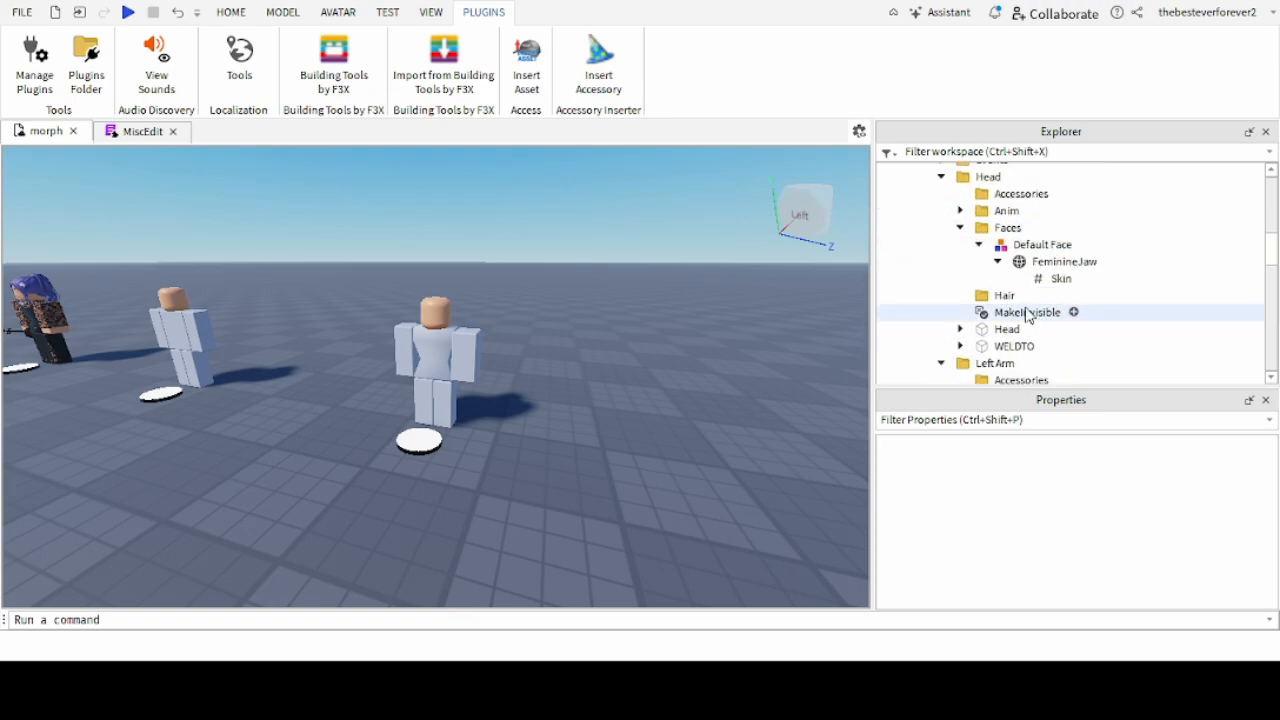
{"action": "left_click", "coordinate": [1040, 245]}
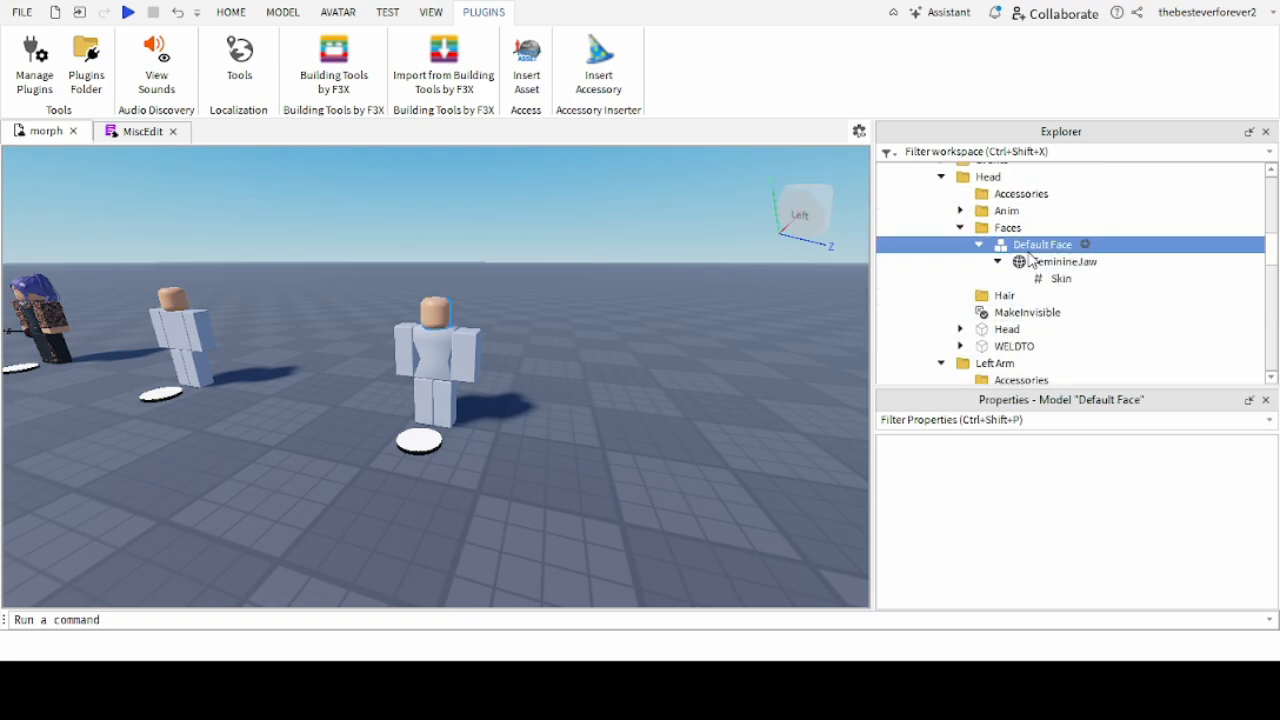
{"action": "left_click", "coordinate": [815, 308]}
{"action": "left_click", "coordinate": [1007, 329]}
{"action": "left_click", "coordinate": [719, 310]}
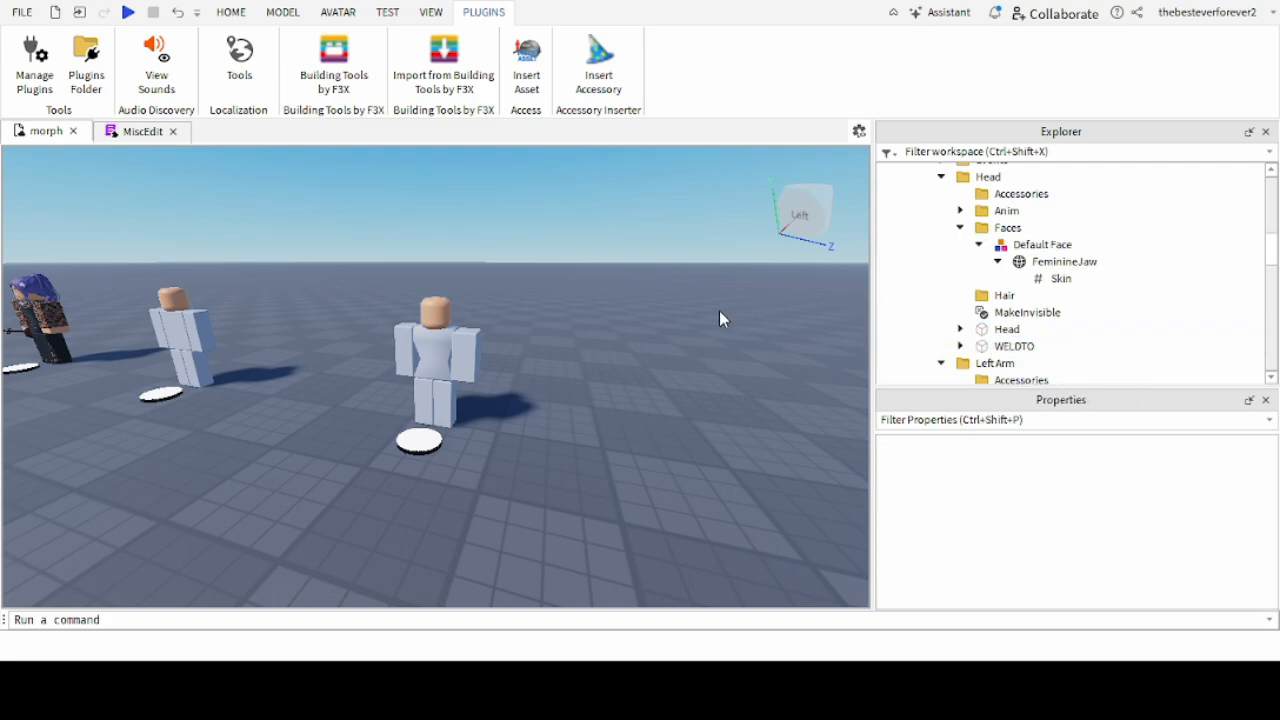
{"action": "left_click", "coordinate": [1030, 246]}
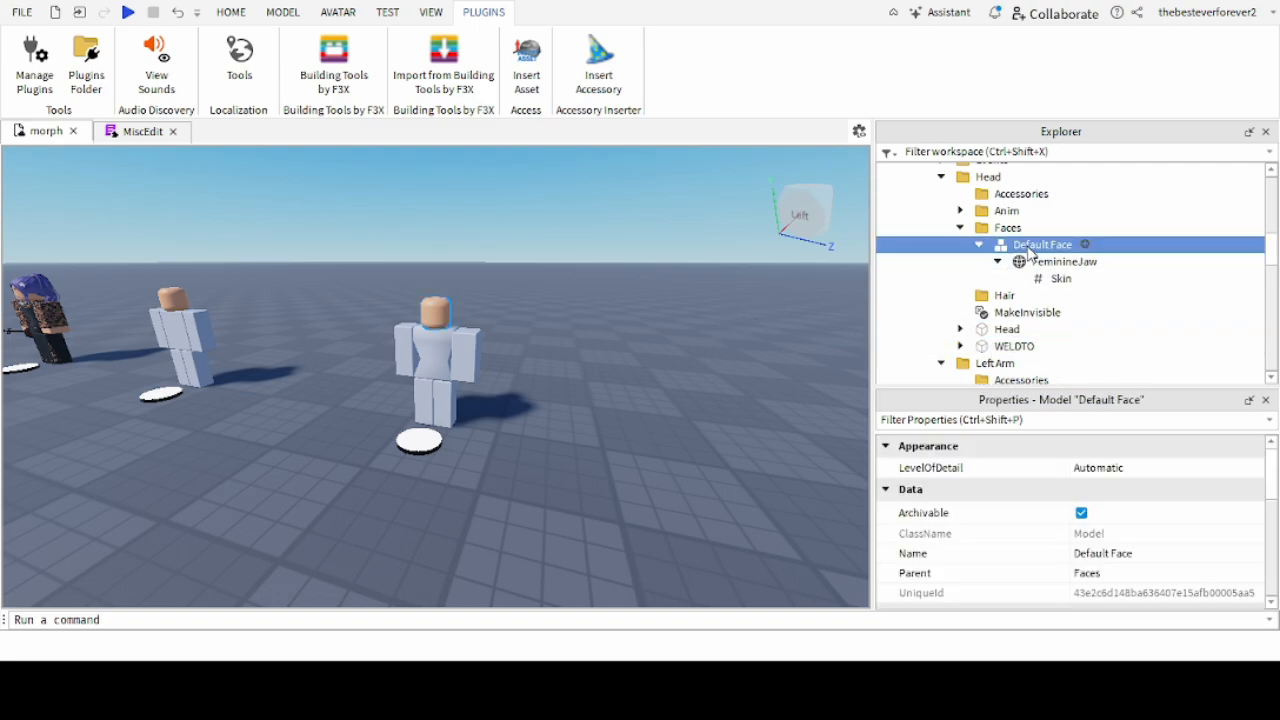
{"action": "left_click", "coordinate": [727, 294]}
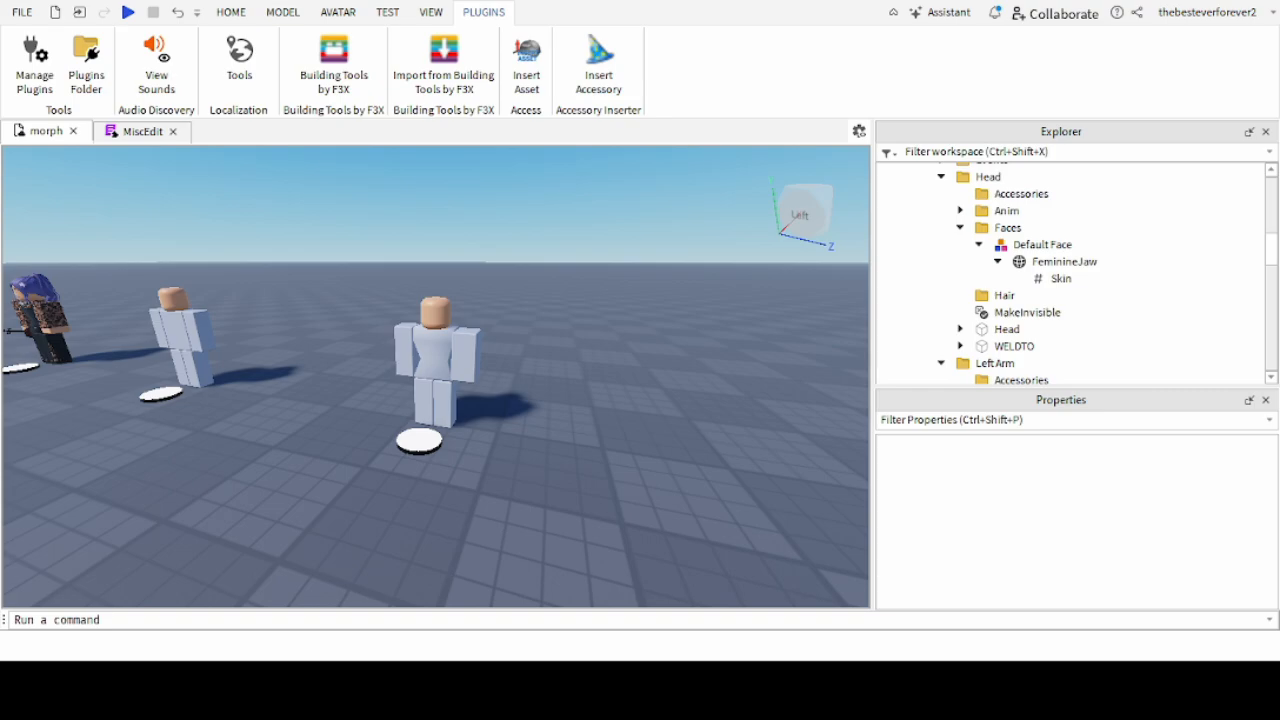
Insert the face decal using its copied asset ID and move it into the Default Face's FeminineJaw.
{"action": "left_click", "coordinate": [528, 80]}
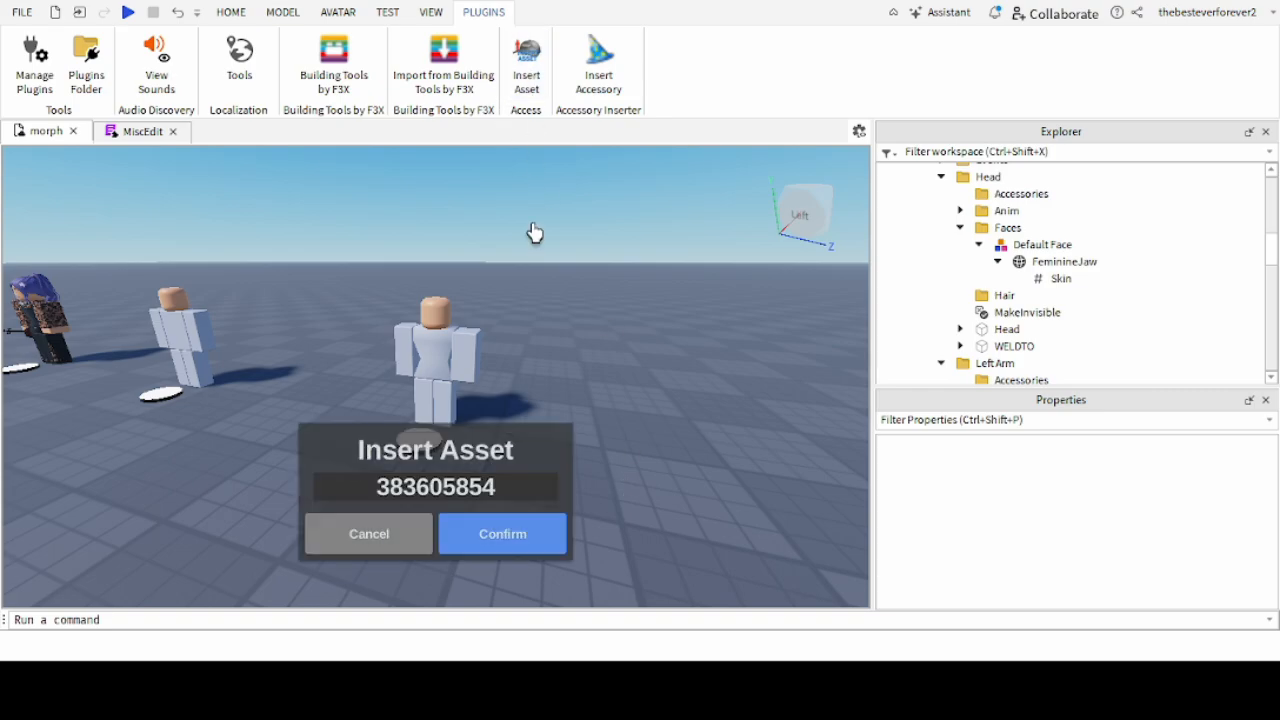
{"action": "left_click", "coordinate": [452, 486]}
{"action": "key", "text": "ctrl+v"}
{"action": "left_click", "coordinate": [493, 537]}
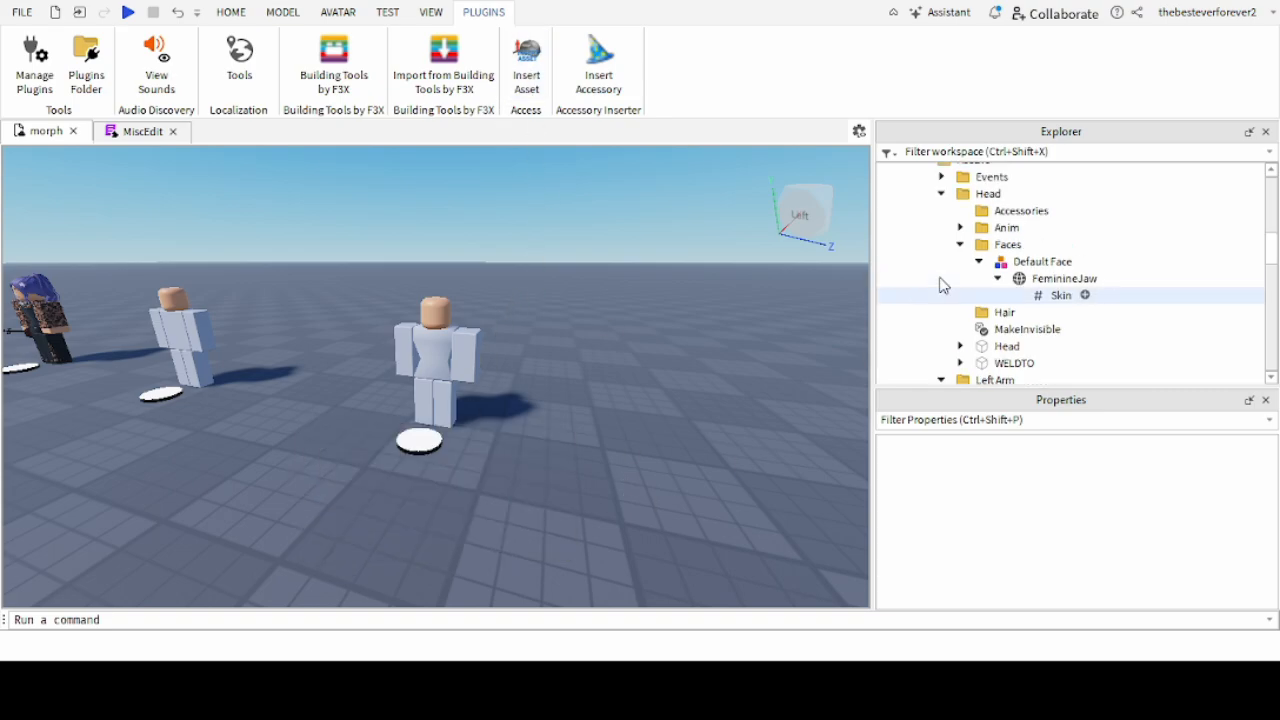
{"action": "scroll", "coordinate": [940, 286], "scroll_direction": "up", "scroll_amount": 10}
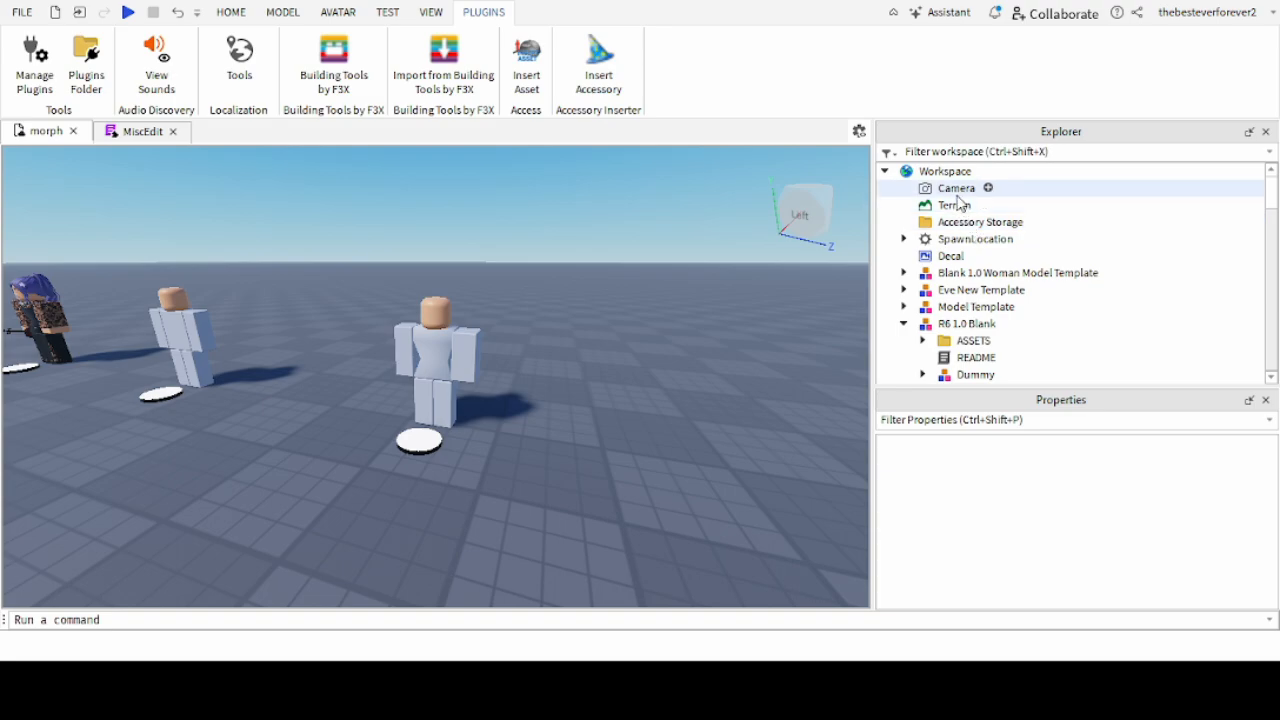
{"action": "left_click_drag", "start_coordinate": [948, 256], "coordinate": [1058, 262]}
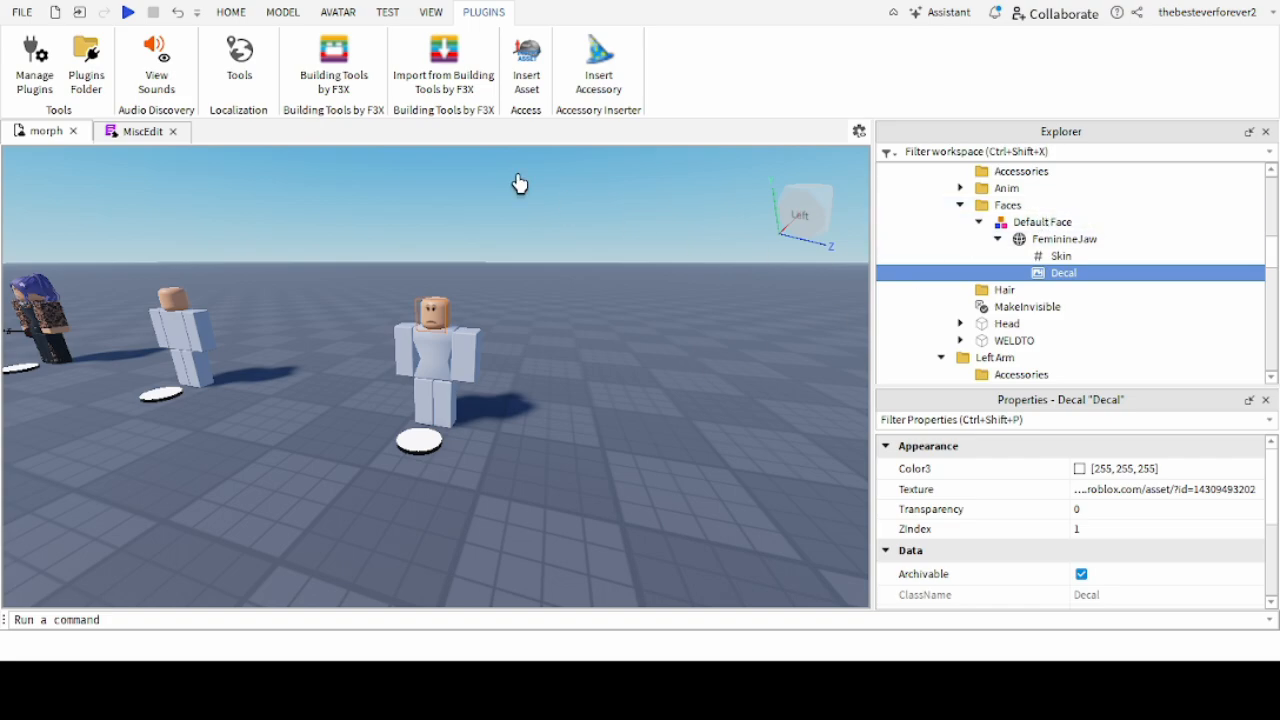
Playtest the woman morph, check its face and the 3D Faces list, and end the playtest.
{"action": "left_click", "coordinate": [128, 12]}
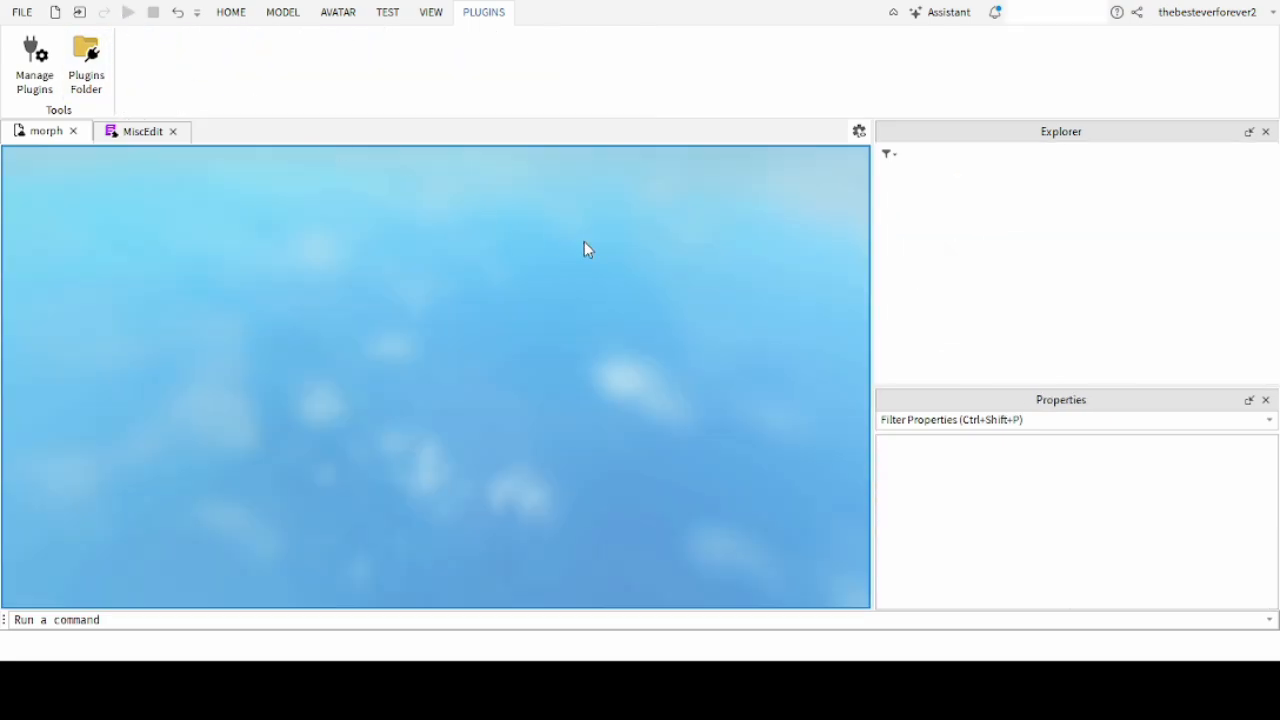
{"action": "key", "text": "d"}
{"action": "key", "text": "w"}
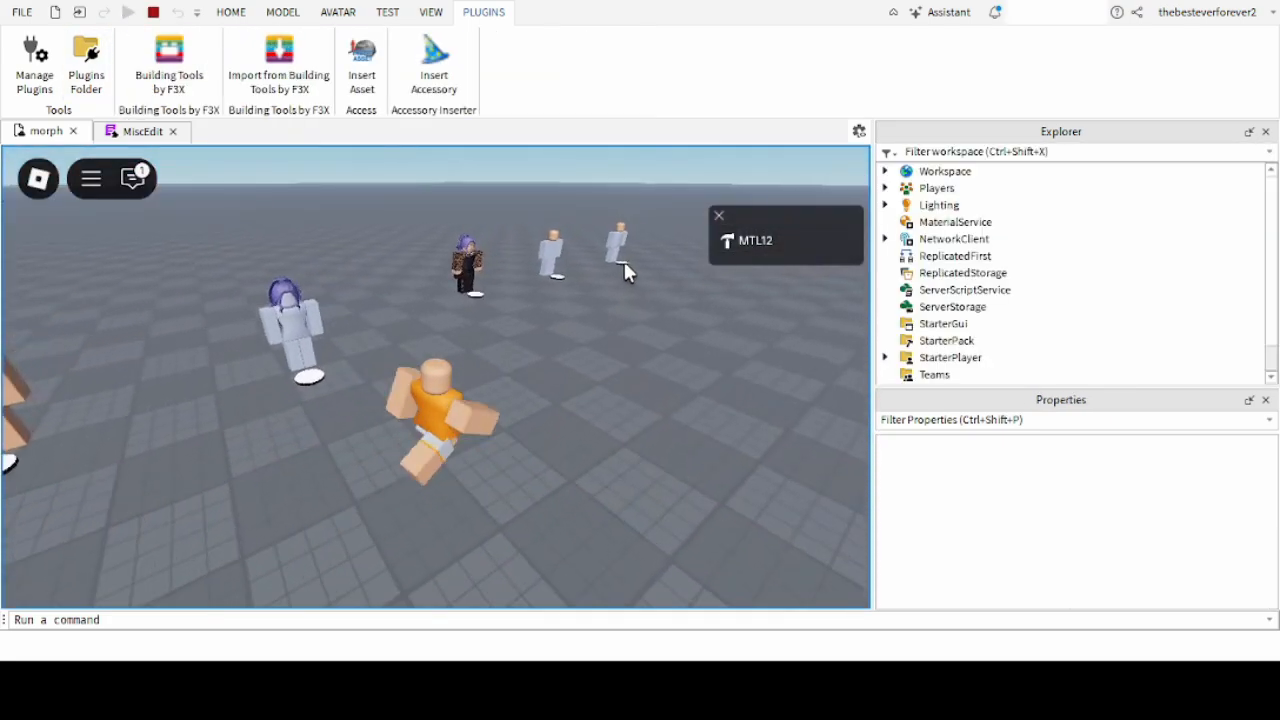
{"action": "left_click", "coordinate": [609, 301]}
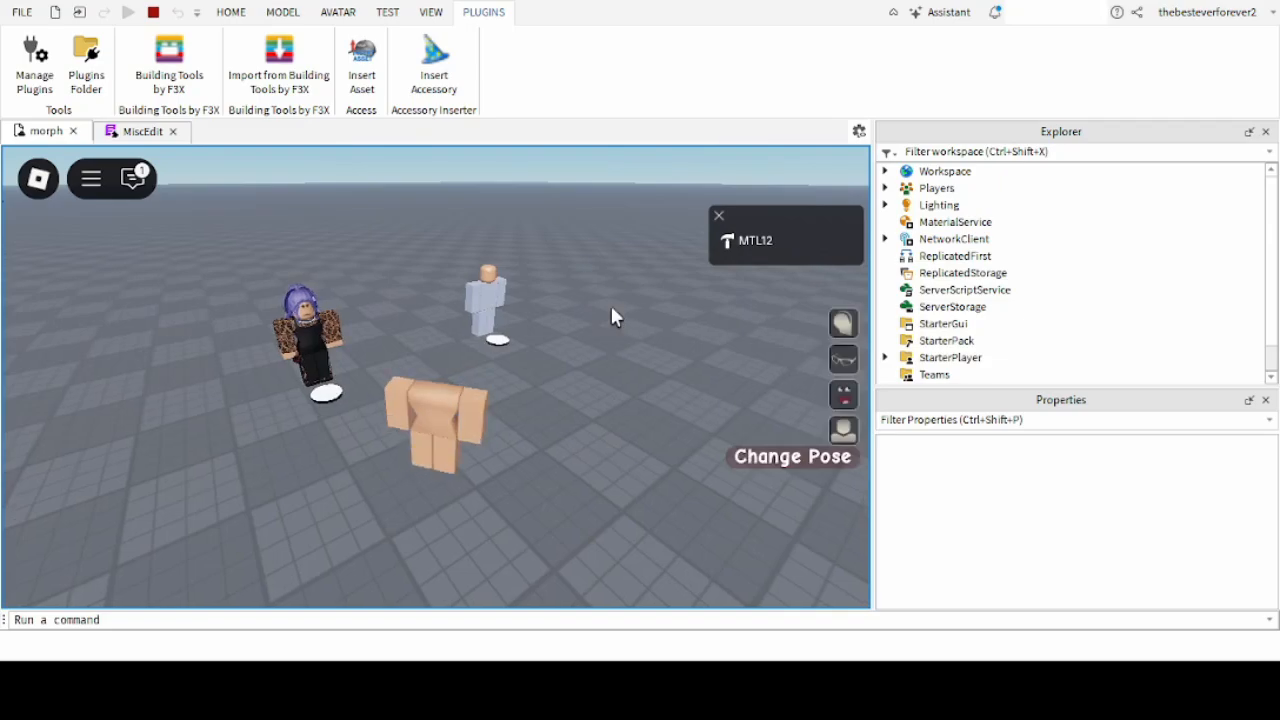
{"action": "left_click", "coordinate": [843, 377]}
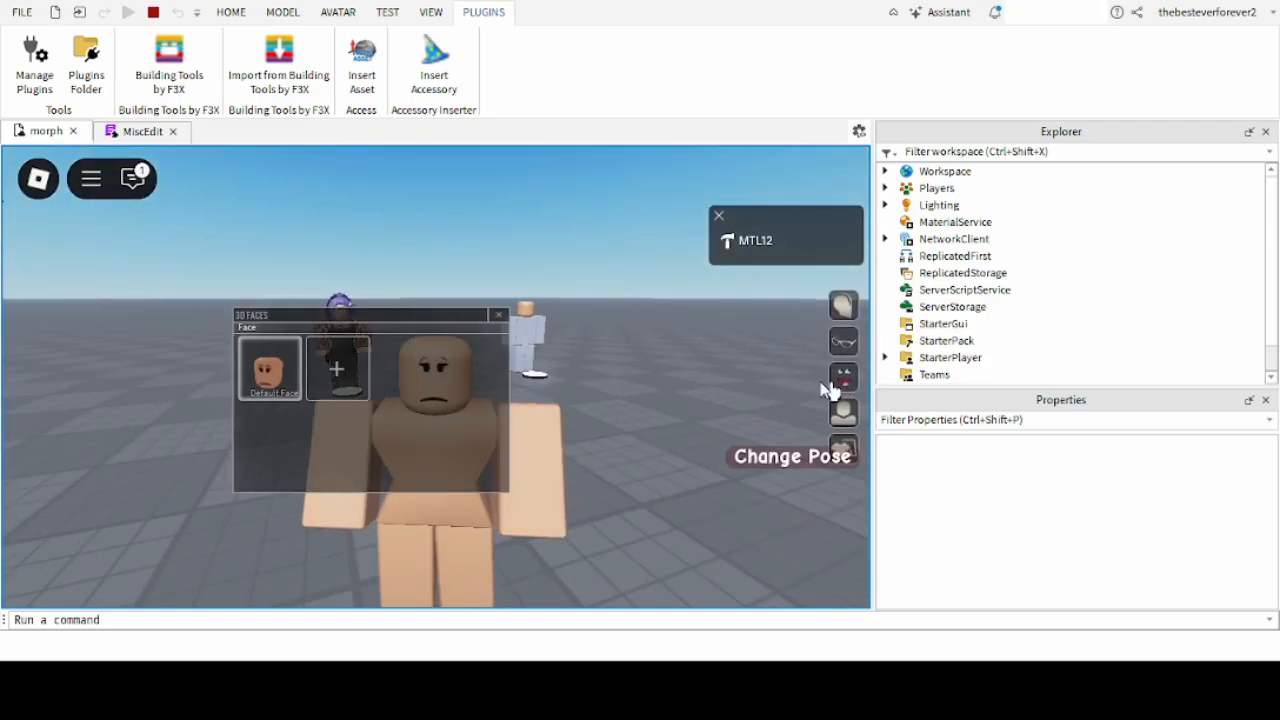
{"action": "left_click", "coordinate": [458, 315]}
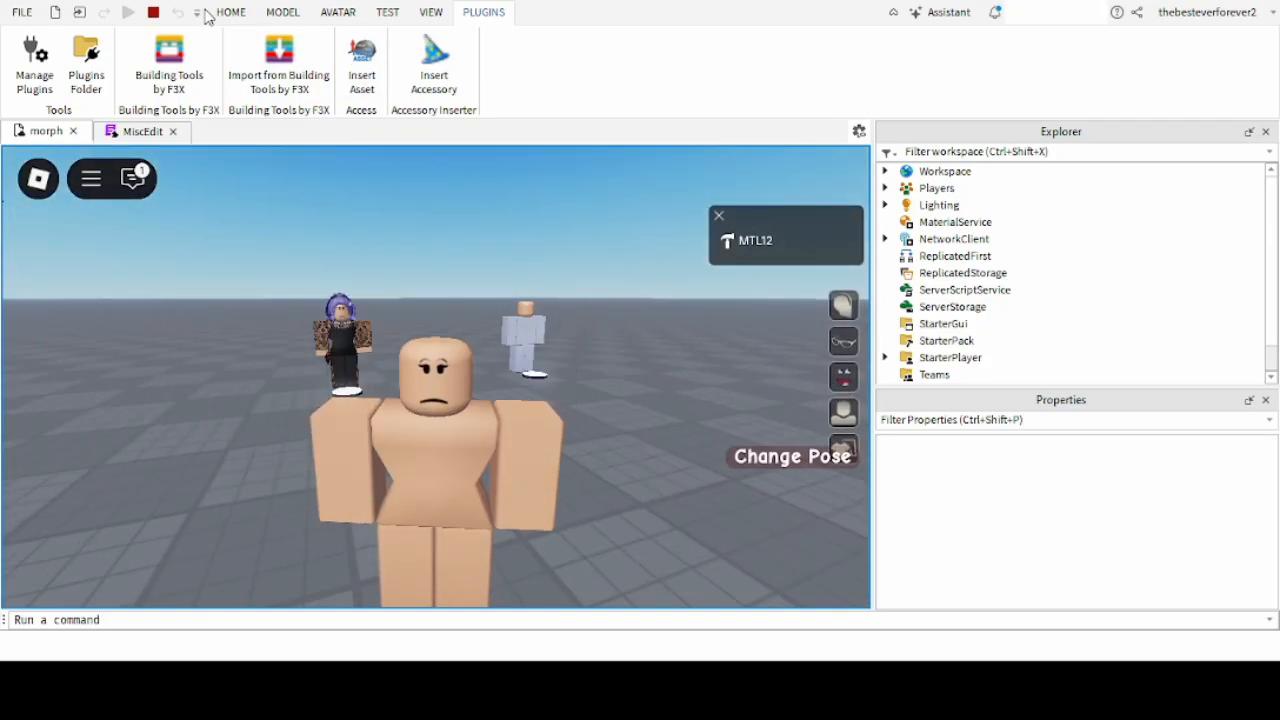
{"action": "left_click", "coordinate": [154, 13]}
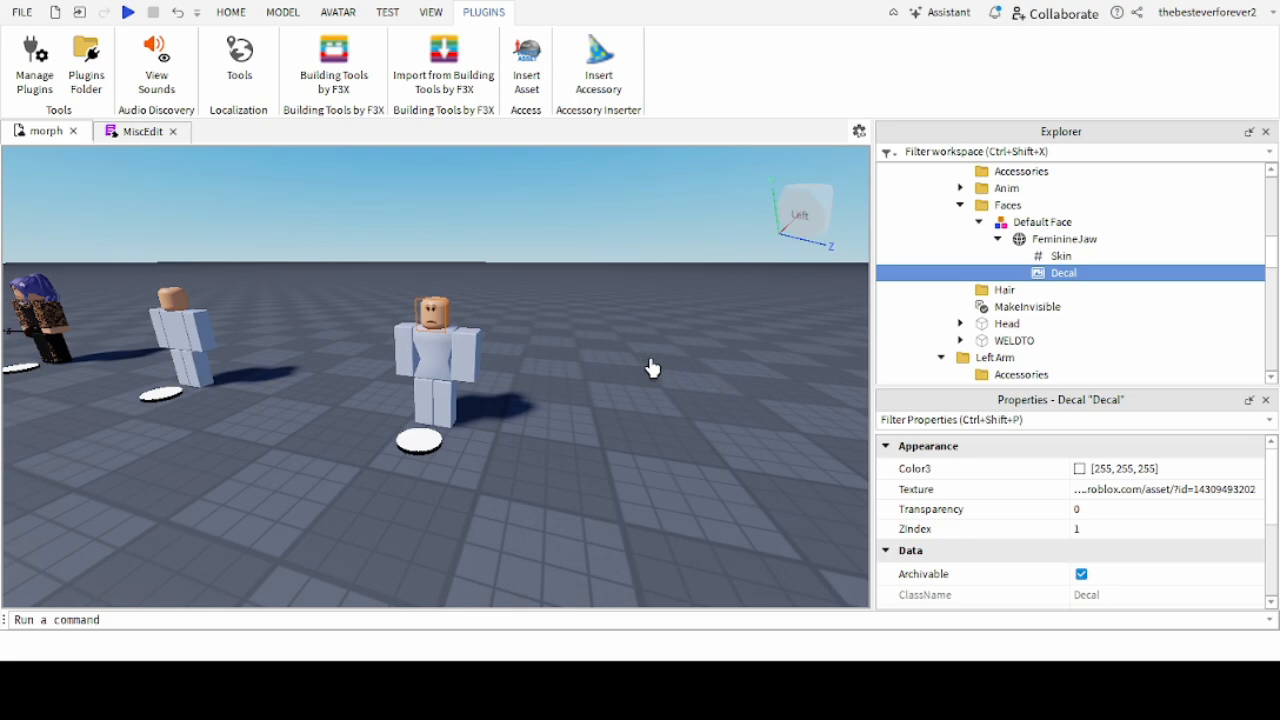
Duplicate the Default Face model within the woman model's Faces folder.
{"action": "right_click_drag", "start_coordinate": [663, 368], "coordinate": [659, 370]}
{"action": "key", "text": "a"}
{"action": "key", "text": "d"}
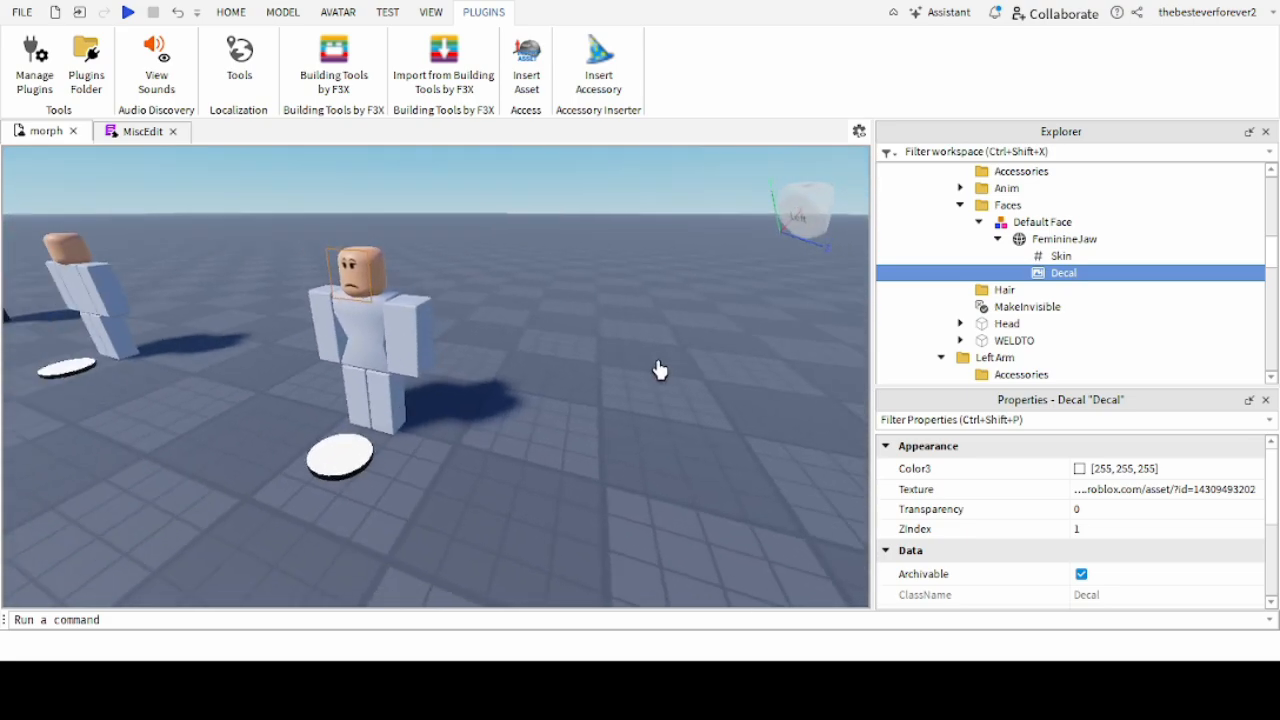
{"action": "key", "text": "a"}
{"action": "left_click", "coordinate": [1030, 225]}
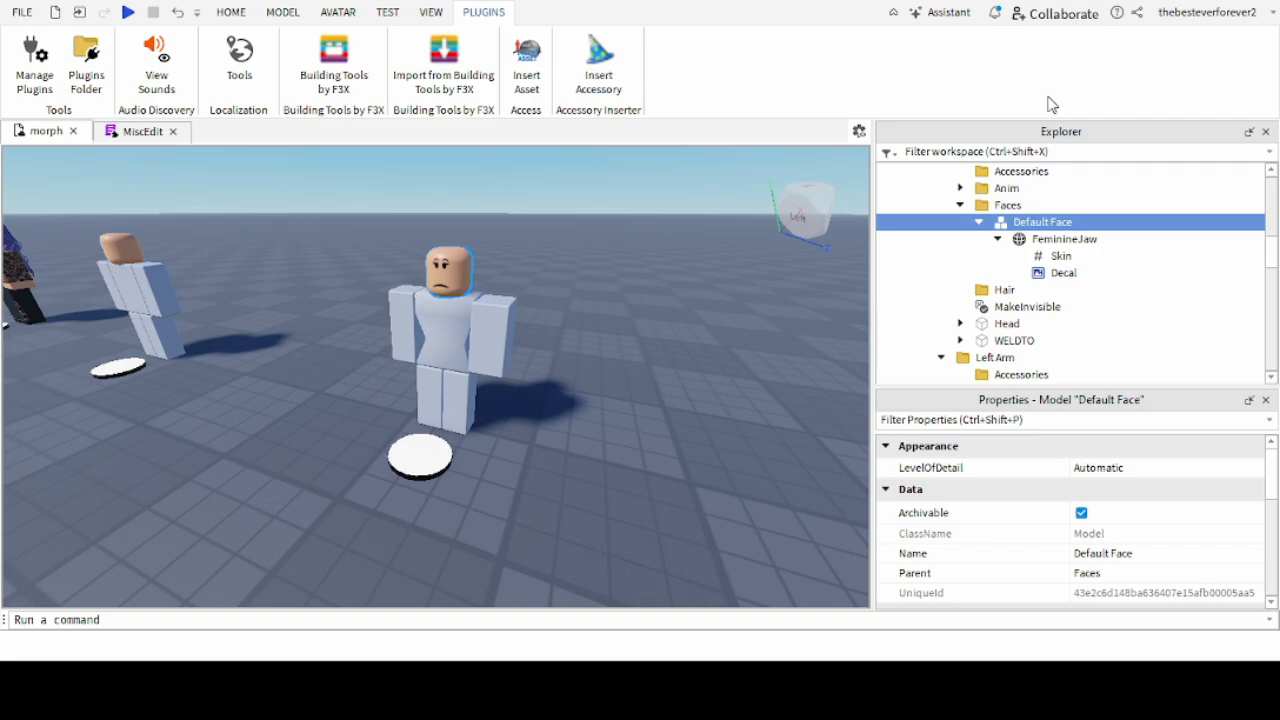
{"action": "key", "text": "ctrl+d"}
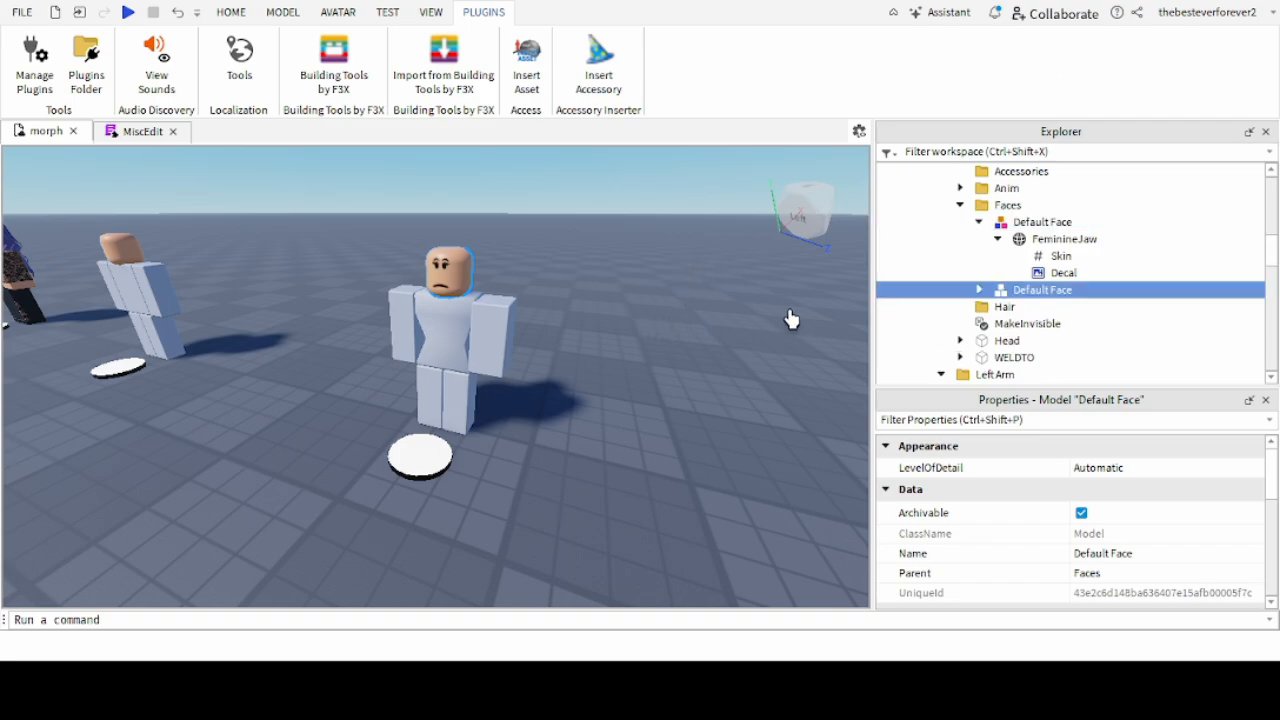
{"action": "key", "text": "d"}
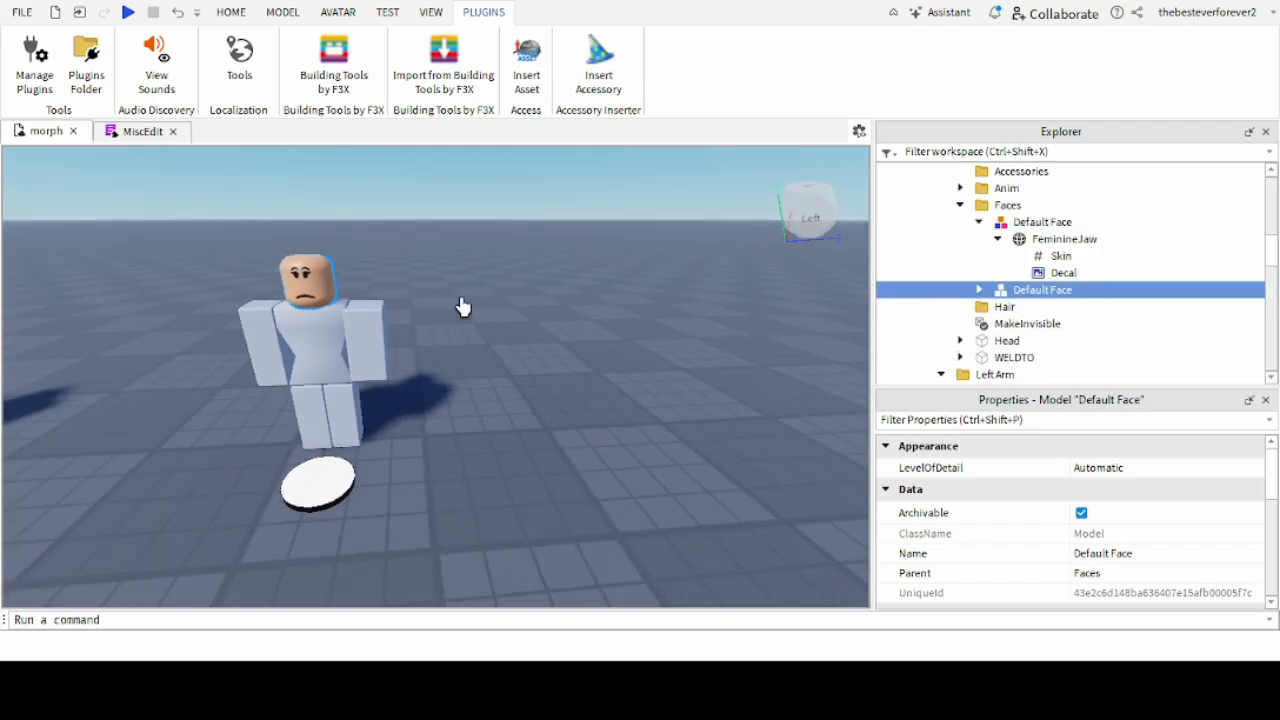
Start a playtest, morph into the woman model and open its 3D Faces list.
{"action": "left_click", "coordinate": [128, 12]}
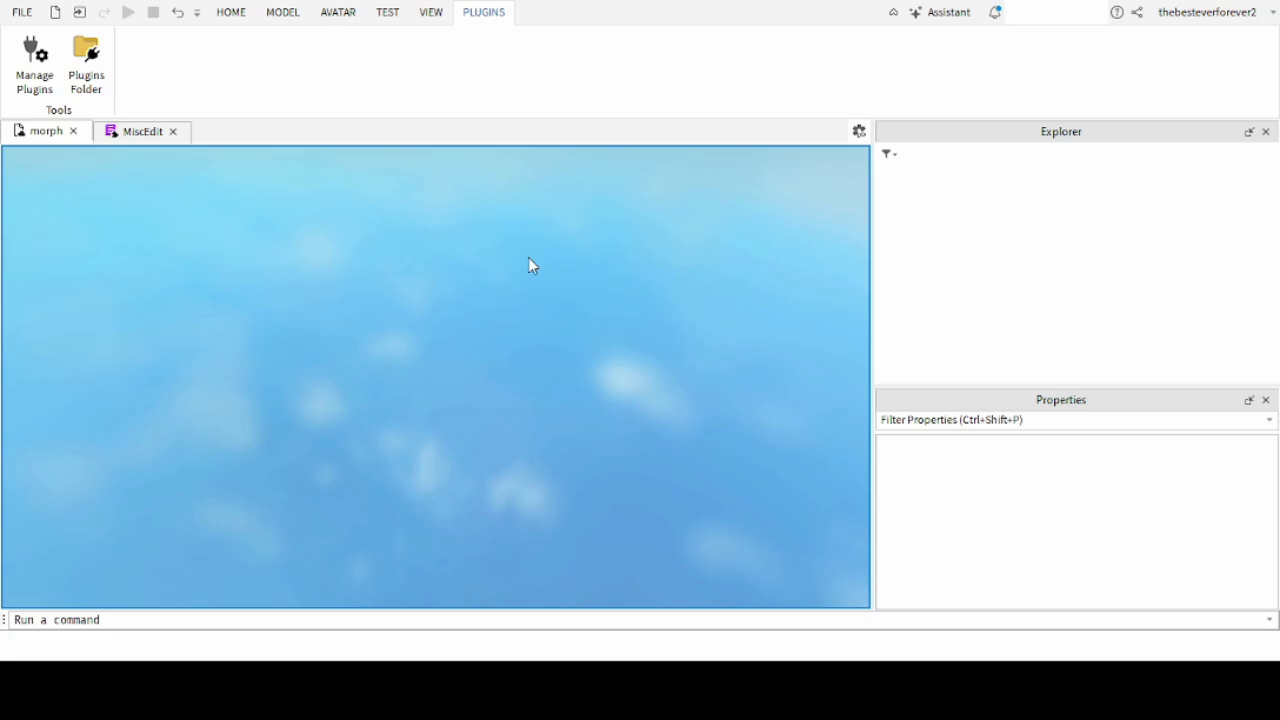
{"action": "key", "text": "w"}
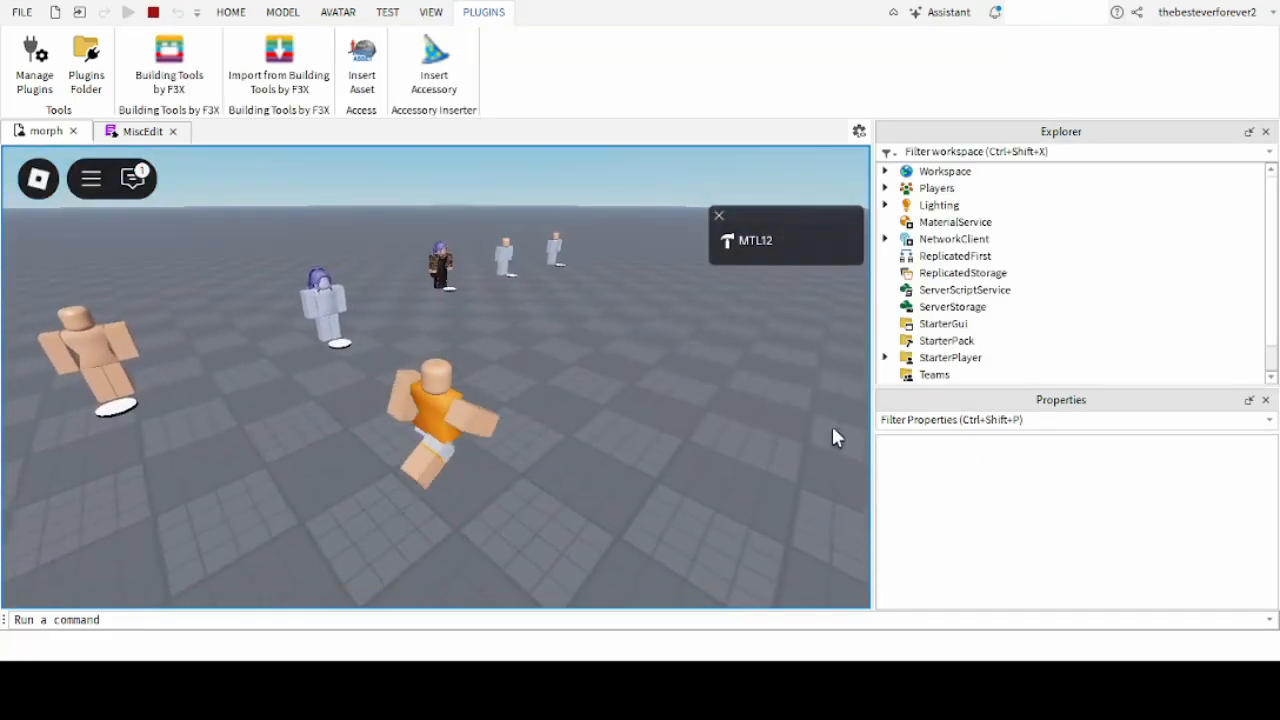
{"action": "key", "text": "w"}
{"action": "key", "text": "d"}
{"action": "left_click", "coordinate": [669, 308]}
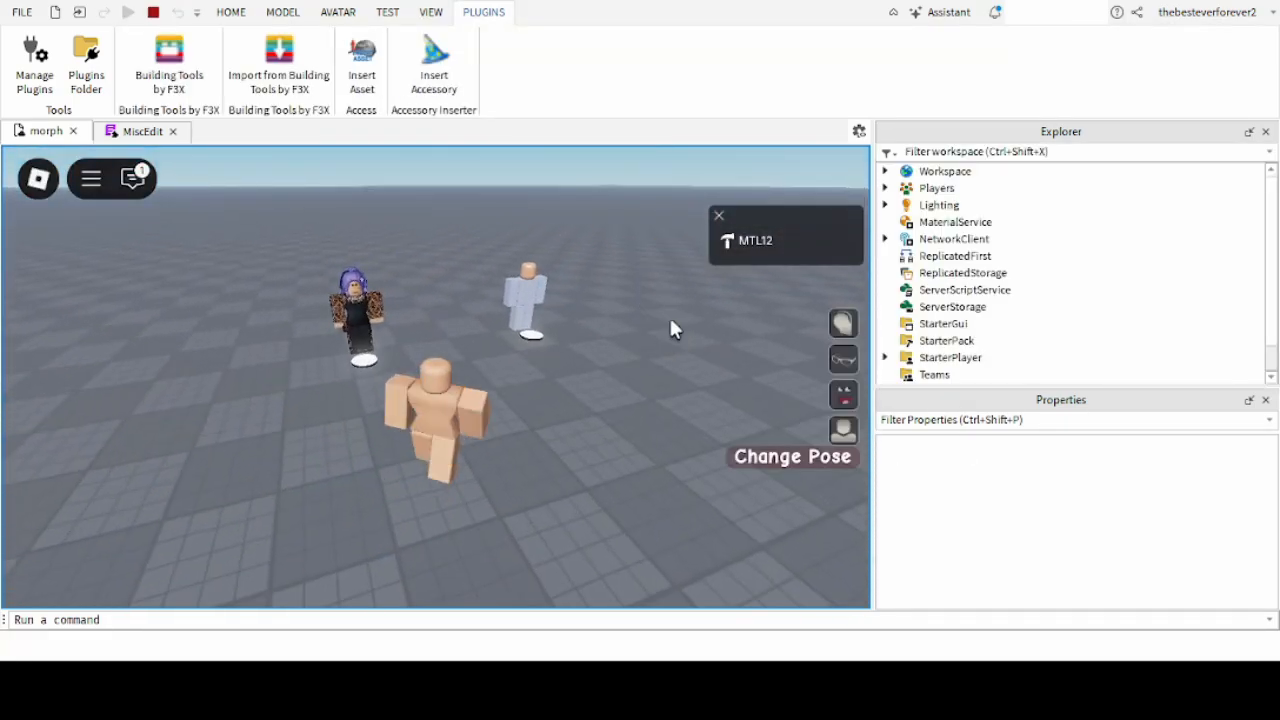
{"action": "key", "text": "s"}
{"action": "left_click", "coordinate": [843, 412]}
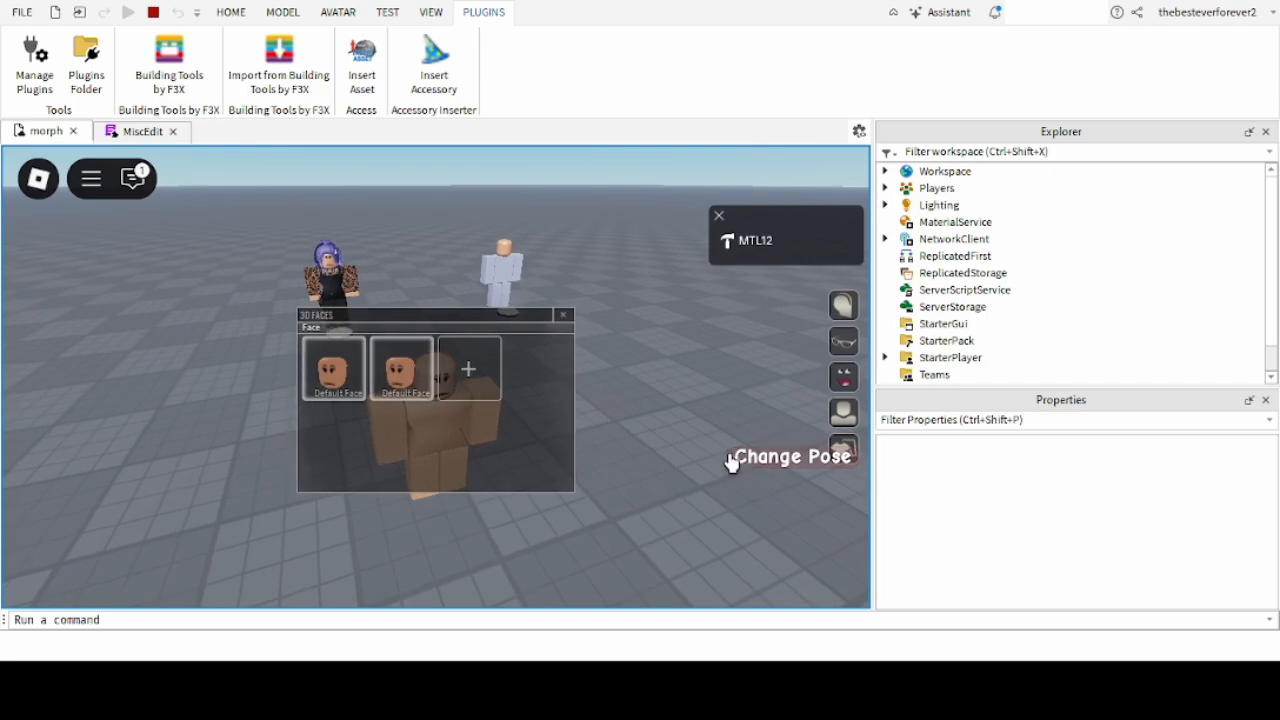
Switch off both Default Face entries in the 3D Faces list, close it and end the playtest.
{"action": "right_click_drag", "start_coordinate": [690, 415], "coordinate": [668, 396]}
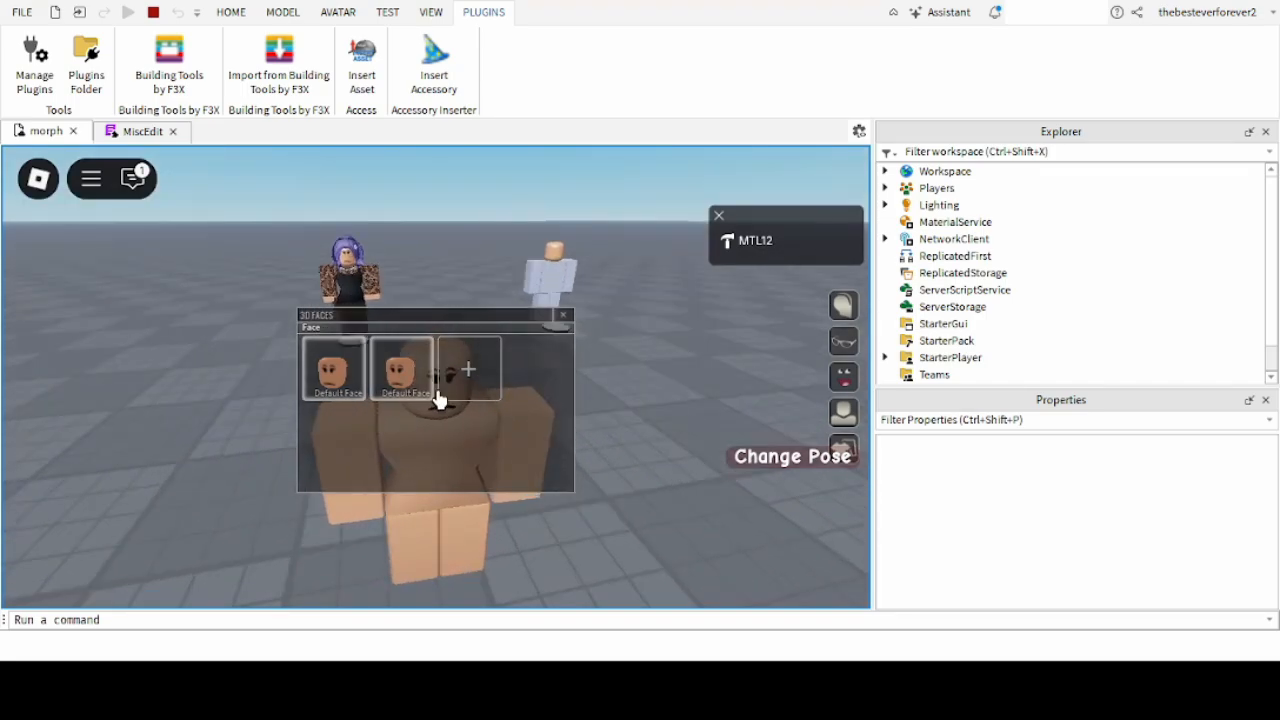
{"action": "left_click", "coordinate": [335, 387]}
{"action": "left_click", "coordinate": [335, 387]}
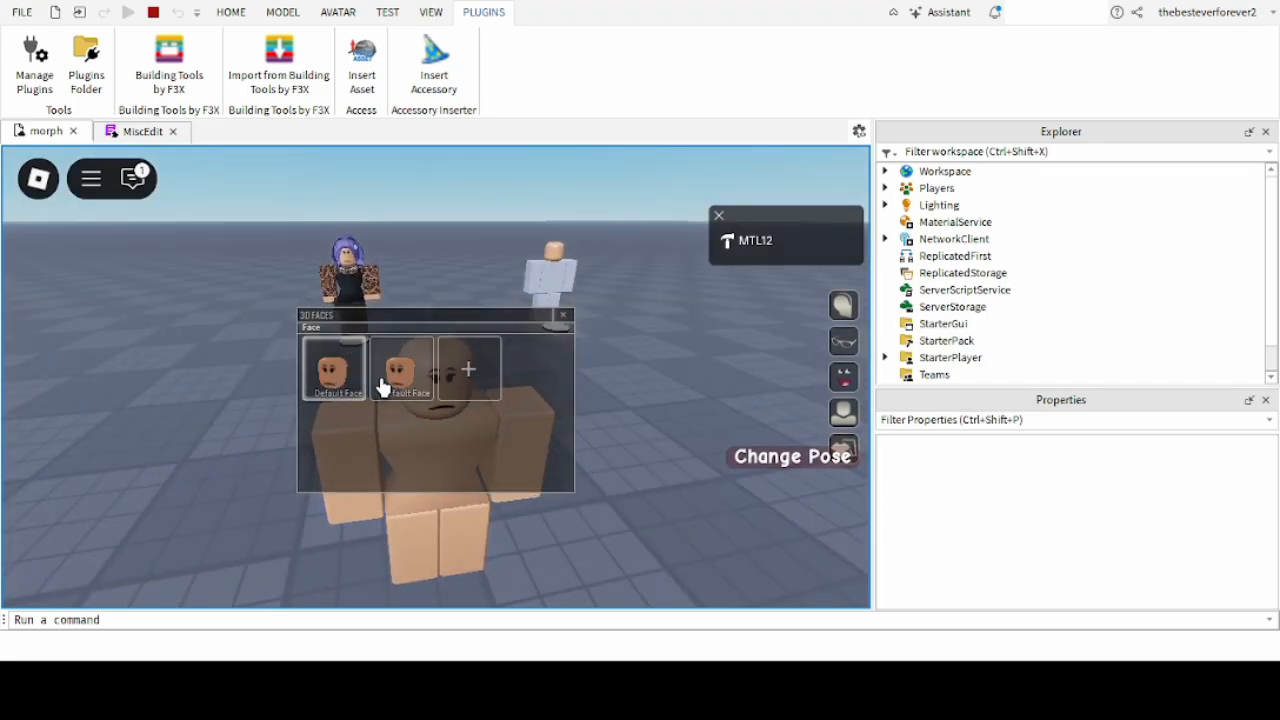
{"action": "left_click", "coordinate": [562, 325]}
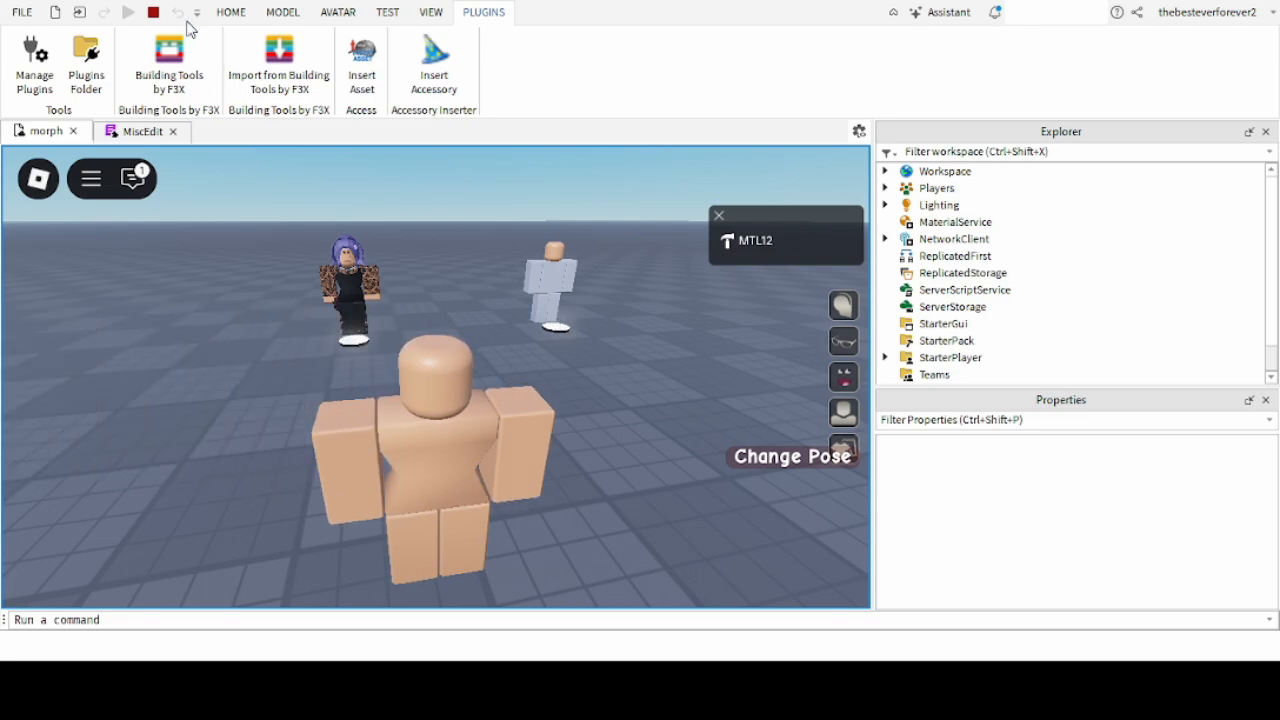
{"action": "left_click", "coordinate": [153, 12]}
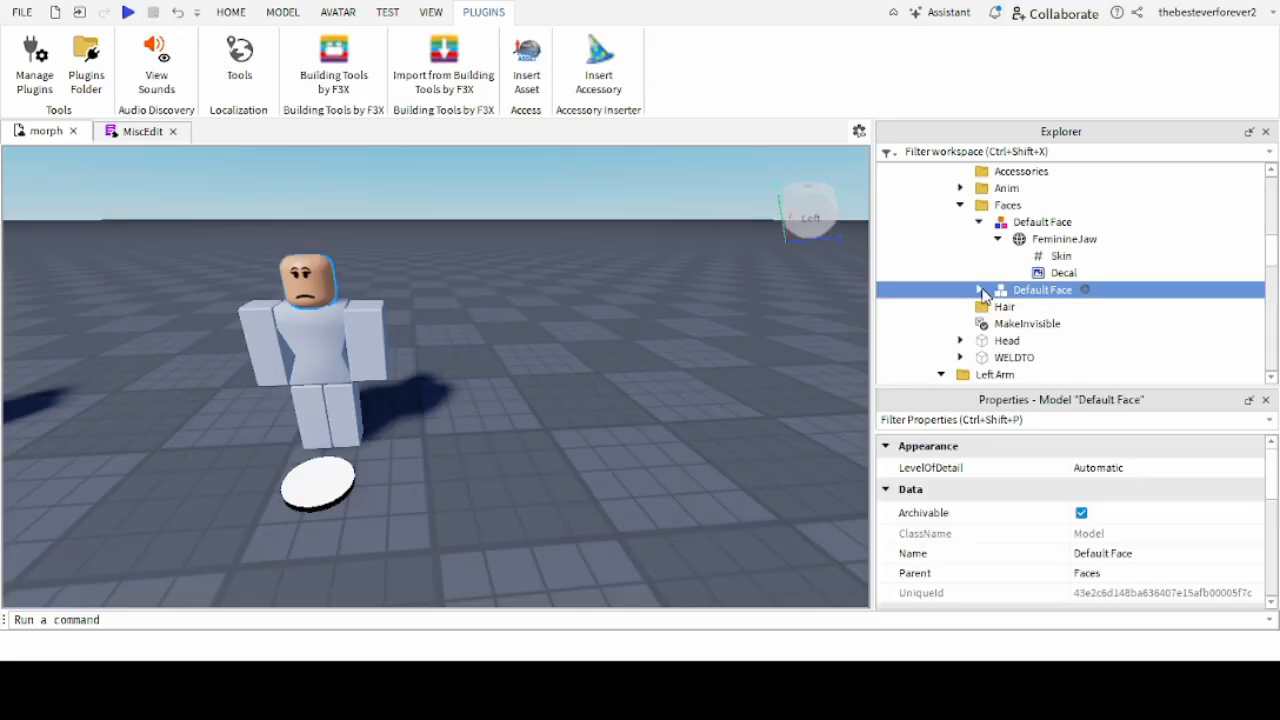
{"action": "left_click", "coordinate": [980, 290]}
{"action": "right_click_drag", "start_coordinate": [745, 334], "coordinate": [760, 332]}
{"action": "key", "text": "w"}
{"action": "key", "text": "a"}
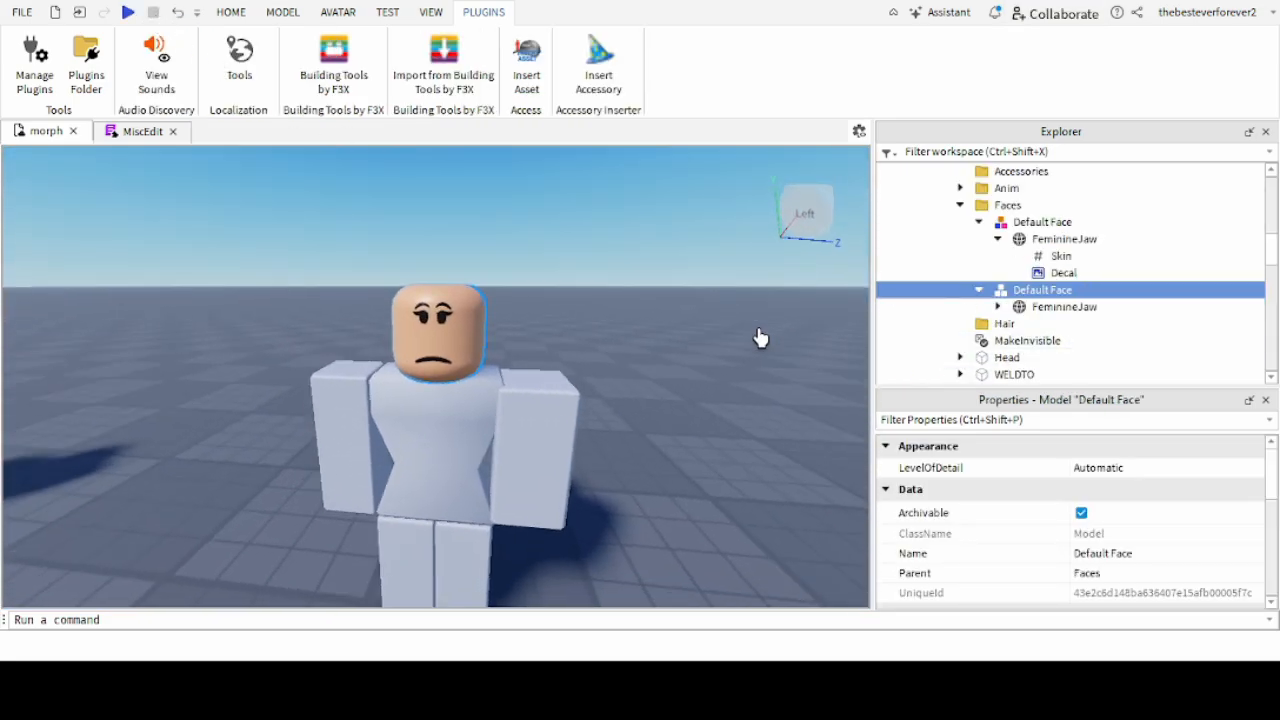
{"action": "left_click", "coordinate": [997, 307]}
{"action": "left_click", "coordinate": [1063, 340]}
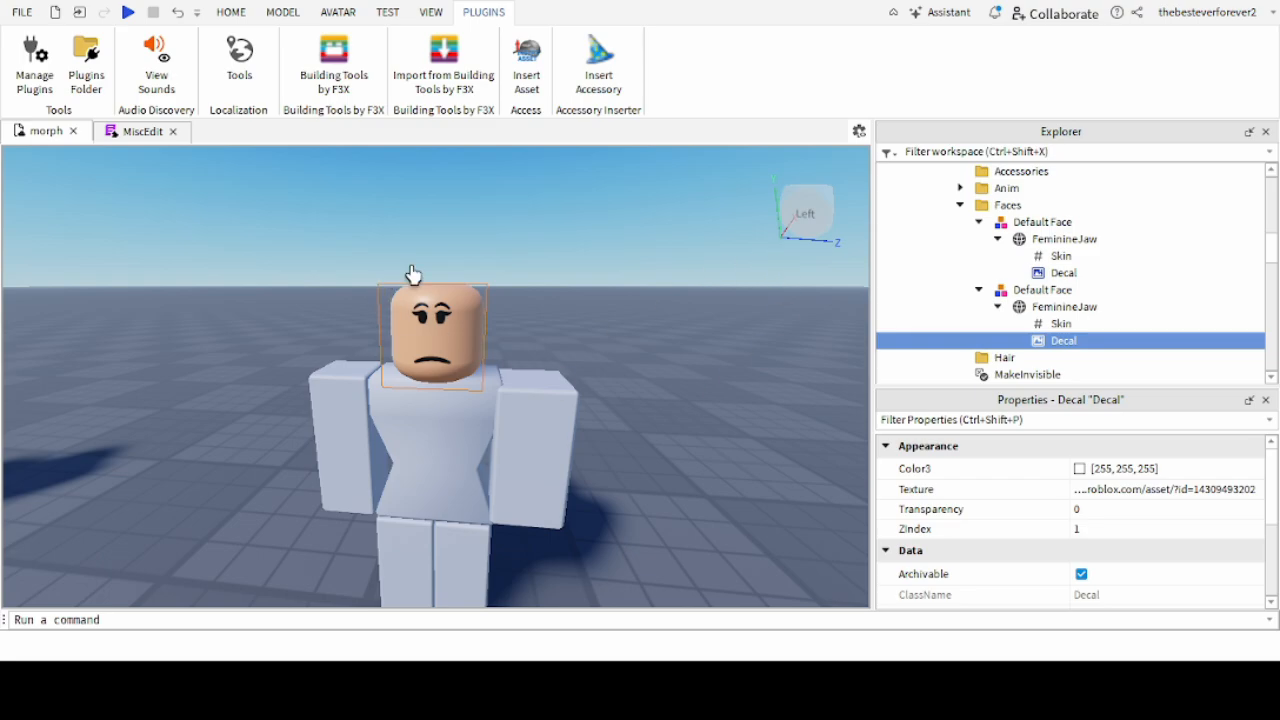
{"action": "left_click", "coordinate": [1153, 490]}
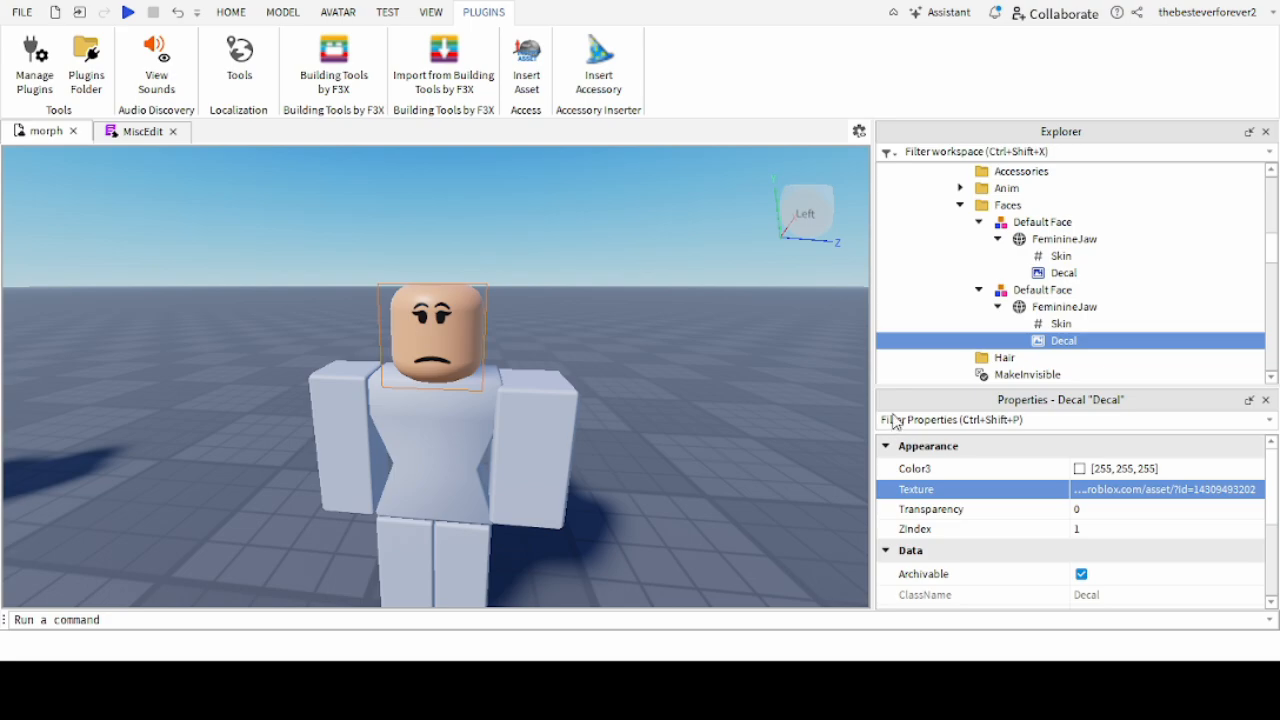
Inspect the new face texture on the woman model's head from the front and the side.
{"action": "scroll", "coordinate": [500, 360], "scroll_direction": "up", "scroll_amount": 6}
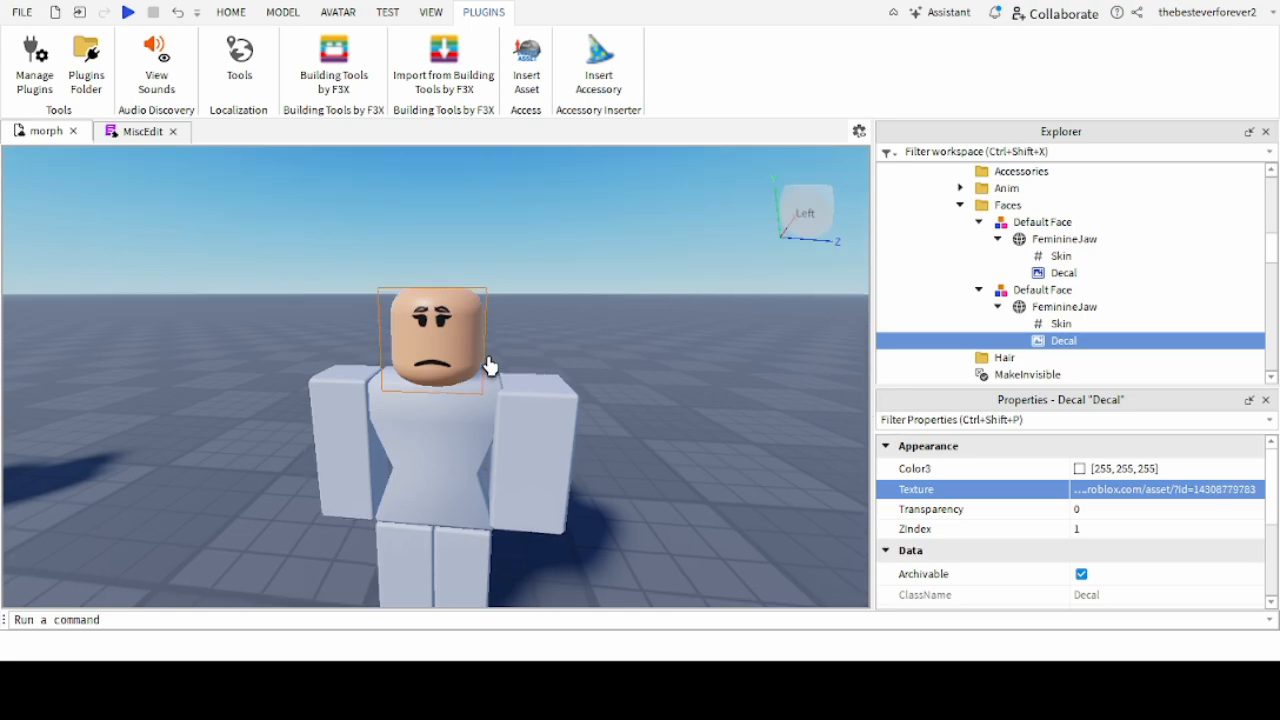
{"action": "scroll", "coordinate": [620, 352], "scroll_direction": "down", "scroll_amount": 4}
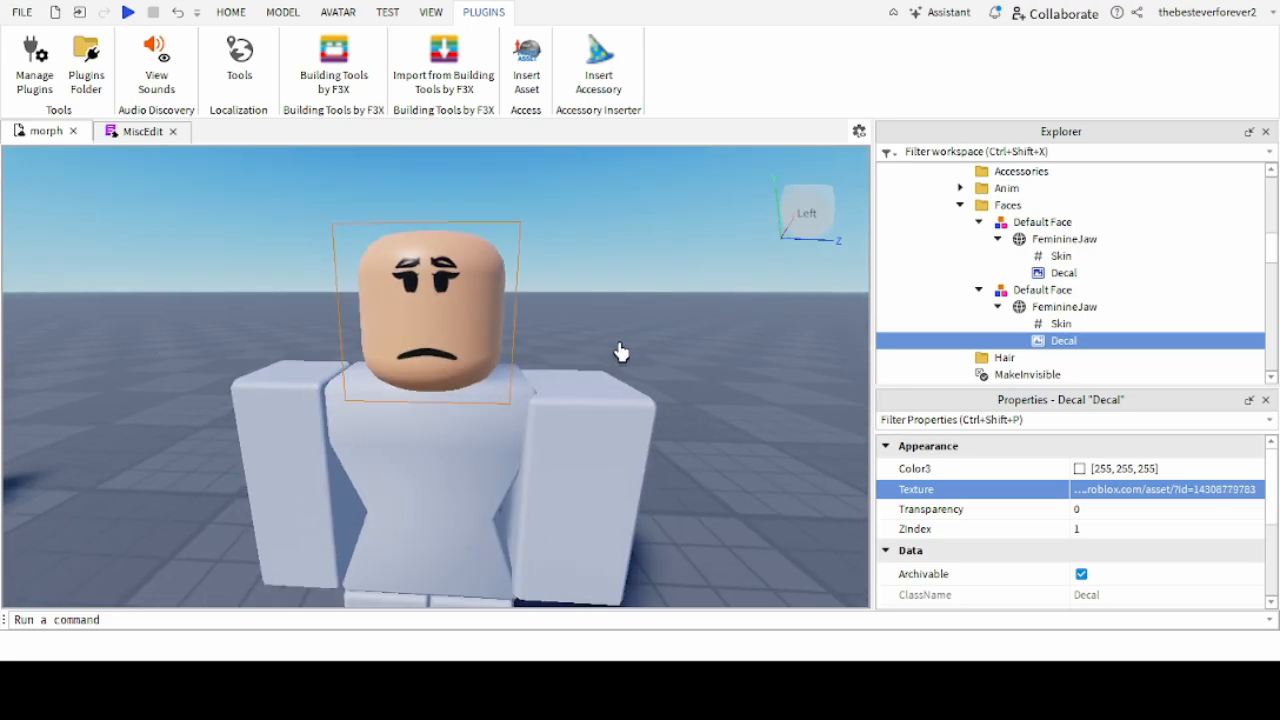
{"action": "scroll", "coordinate": [620, 352], "scroll_direction": "up", "scroll_amount": 2}
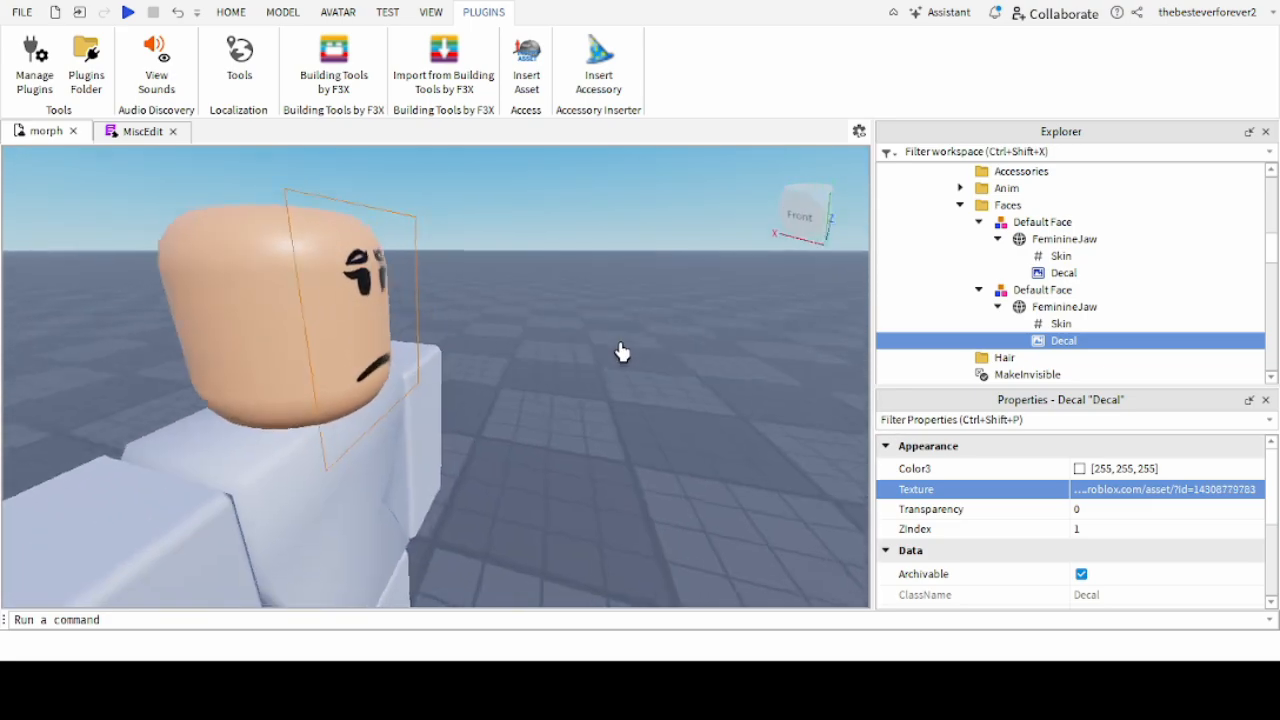
{"action": "scroll", "coordinate": [620, 352], "scroll_direction": "down", "scroll_amount": 7}
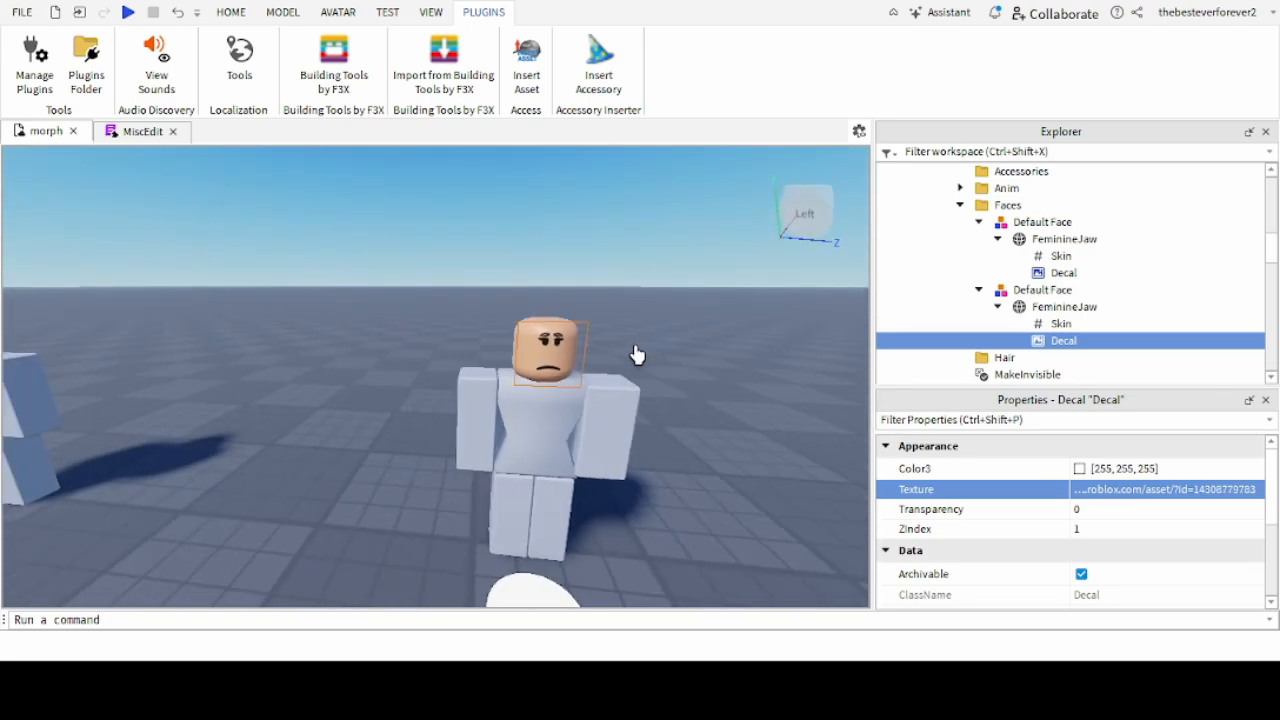
{"action": "scroll", "coordinate": [637, 355], "scroll_direction": "up", "scroll_amount": 2}
{"action": "right_click_drag", "start_coordinate": [637, 355], "coordinate": [637, 355]}
{"action": "scroll", "coordinate": [637, 355], "scroll_direction": "down", "scroll_amount": 2}
{"action": "key", "text": "d"}
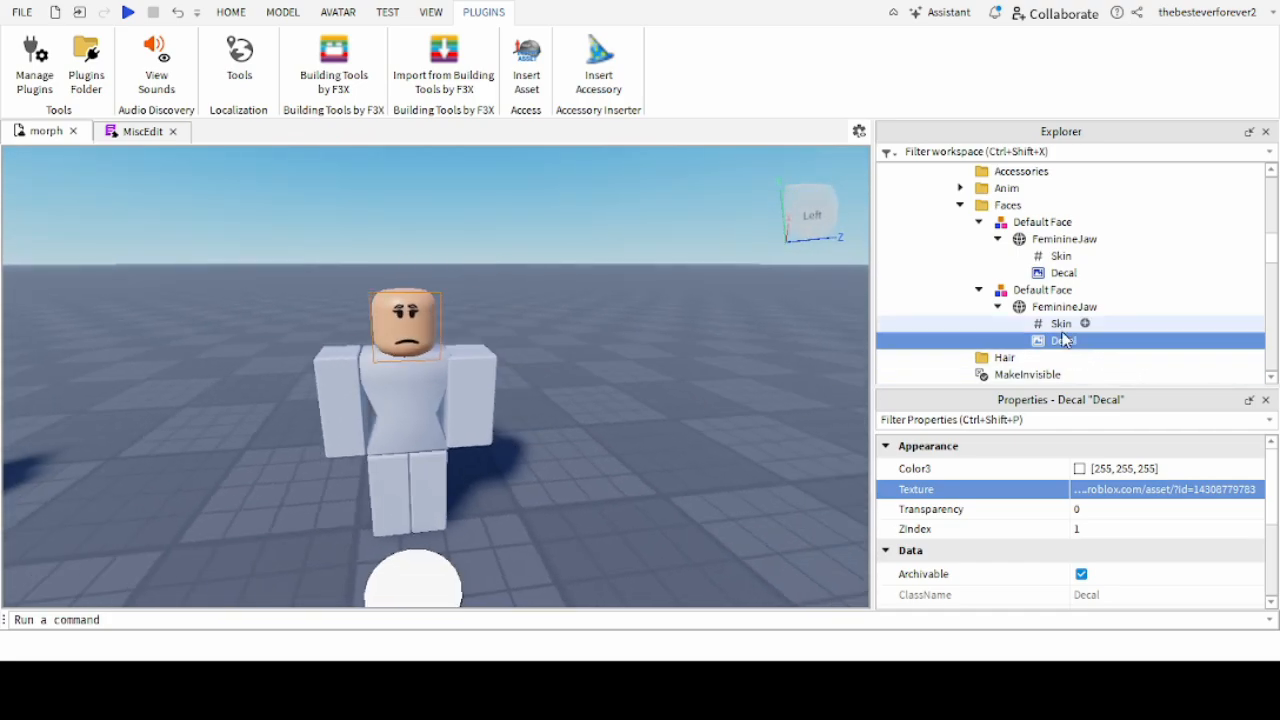
Set the second Default Face decal's transparency to 1.
{"action": "scroll", "coordinate": [1120, 500], "scroll_direction": "down", "scroll_amount": 2}
{"action": "scroll", "coordinate": [1093, 527], "scroll_direction": "up", "scroll_amount": 2}
{"action": "left_click", "coordinate": [1083, 511]}
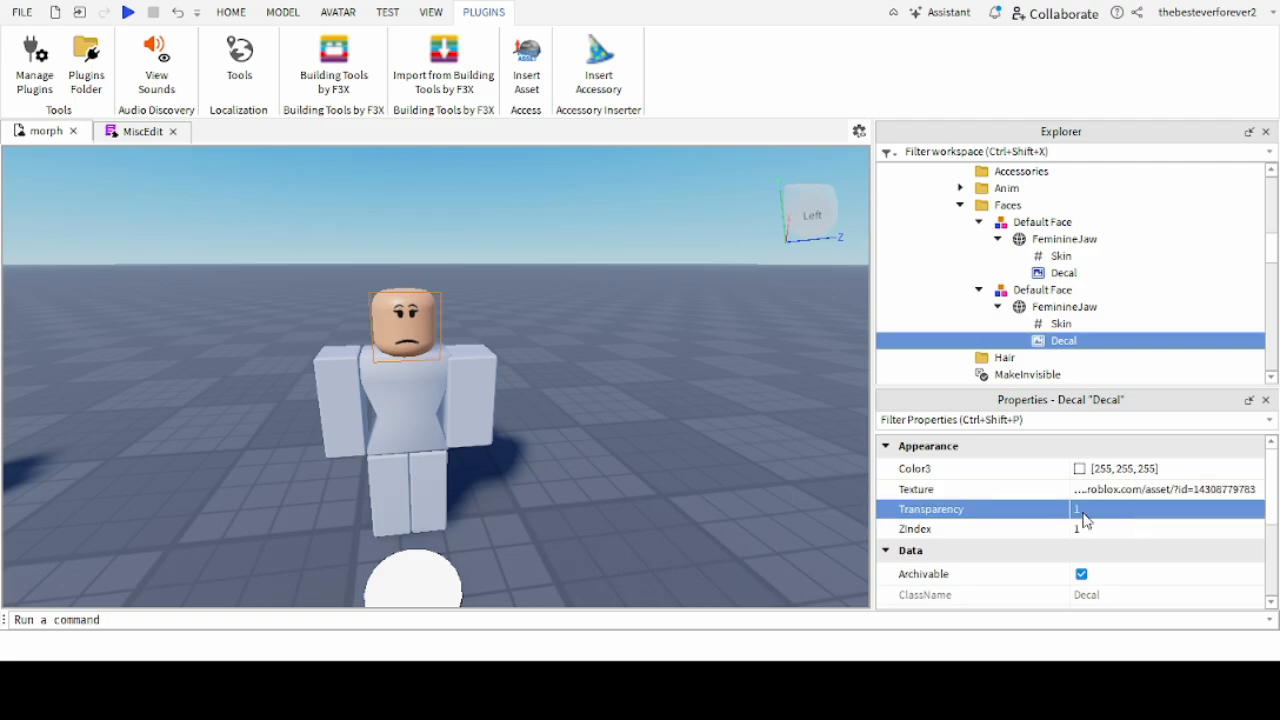
Examine the woman model's head up close and beside the other morph models in the scene.
{"action": "right_click_drag", "start_coordinate": [743, 345], "coordinate": [712, 346]}
{"action": "scroll", "coordinate": [712, 346], "scroll_direction": "up", "scroll_amount": 1}
{"action": "scroll", "coordinate": [700, 346], "scroll_direction": "down", "scroll_amount": 1}
{"action": "right_click_drag", "start_coordinate": [588, 364], "coordinate": [587, 365]}
{"action": "key", "text": "d"}
{"action": "key", "text": "a"}
{"action": "key", "text": "s"}
{"action": "key", "text": "a"}
{"action": "key", "text": "w"}
{"action": "key", "text": "d"}
{"action": "key", "text": "s"}
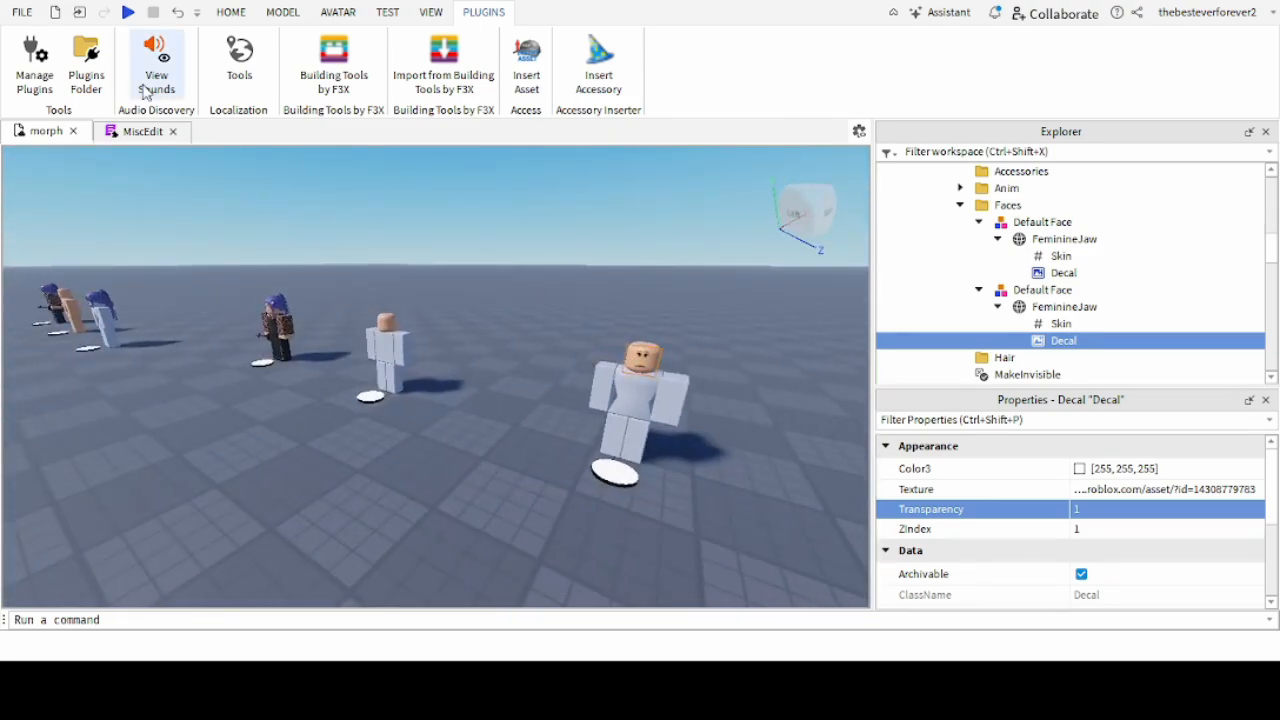
Start a playtest, morph into the woman model and open the 3D Faces list, moving it off her face.
{"action": "left_click", "coordinate": [128, 14]}
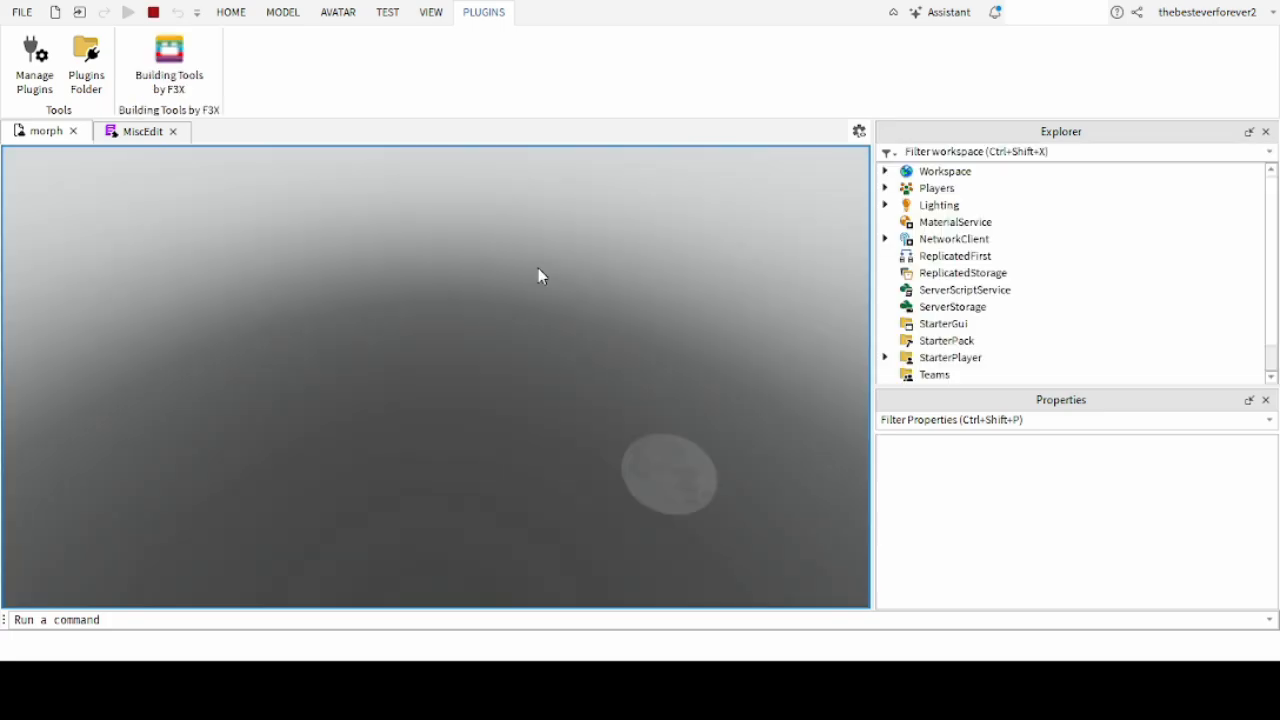
{"action": "key", "text": "w"}
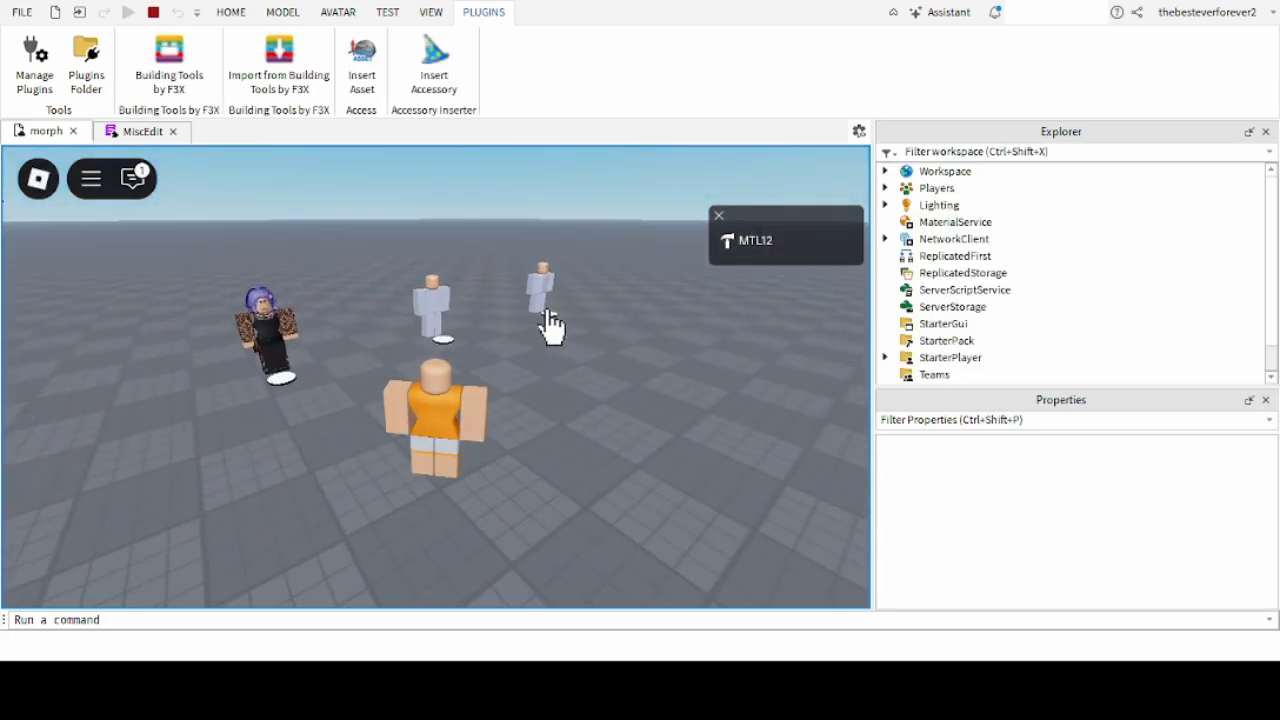
{"action": "left_click", "coordinate": [547, 316]}
{"action": "left_click", "coordinate": [843, 380]}
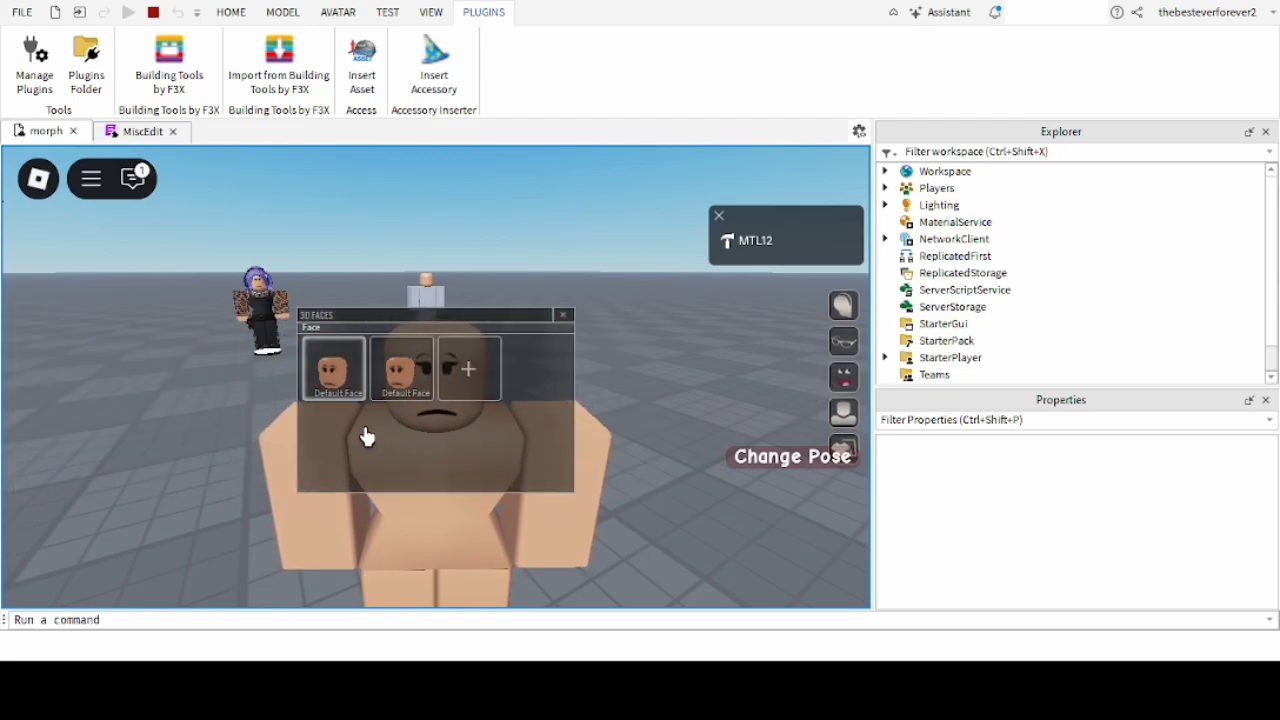
{"action": "left_click_drag", "start_coordinate": [414, 318], "coordinate": [574, 203]}
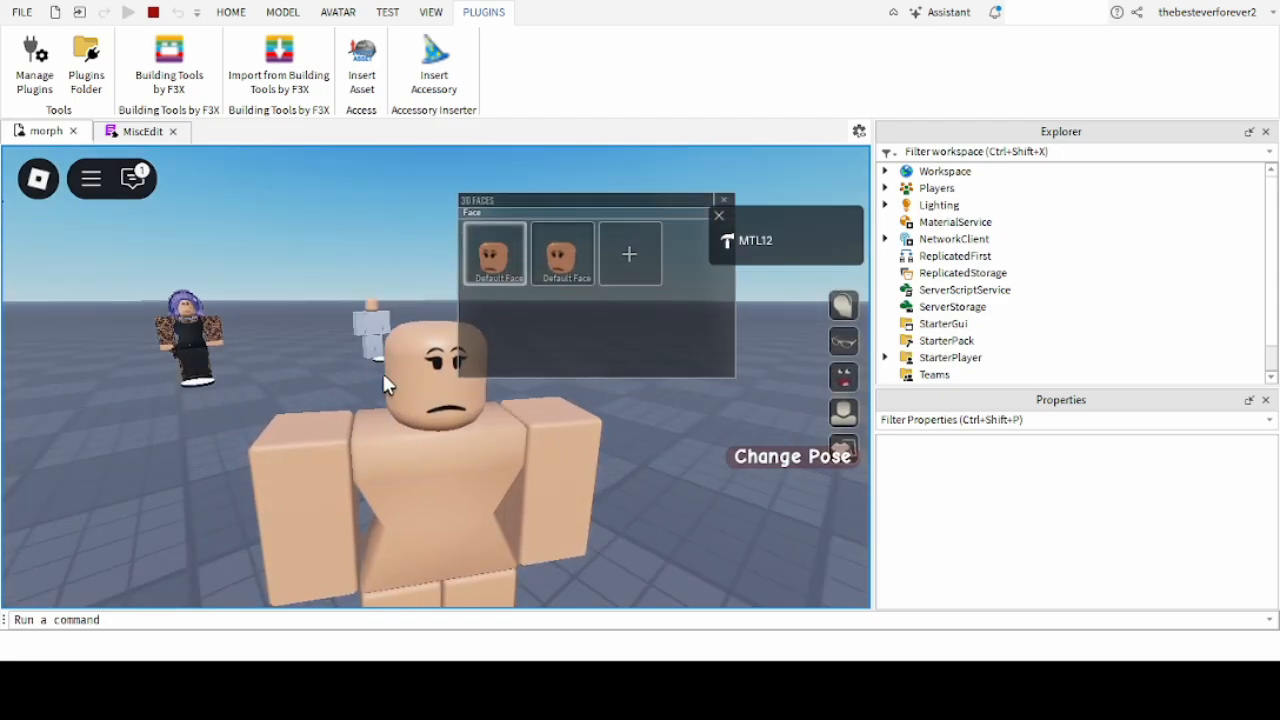
Switch the morph back and forth between the two Default Face entries, ending on the first one.
{"action": "left_click", "coordinate": [558, 272]}
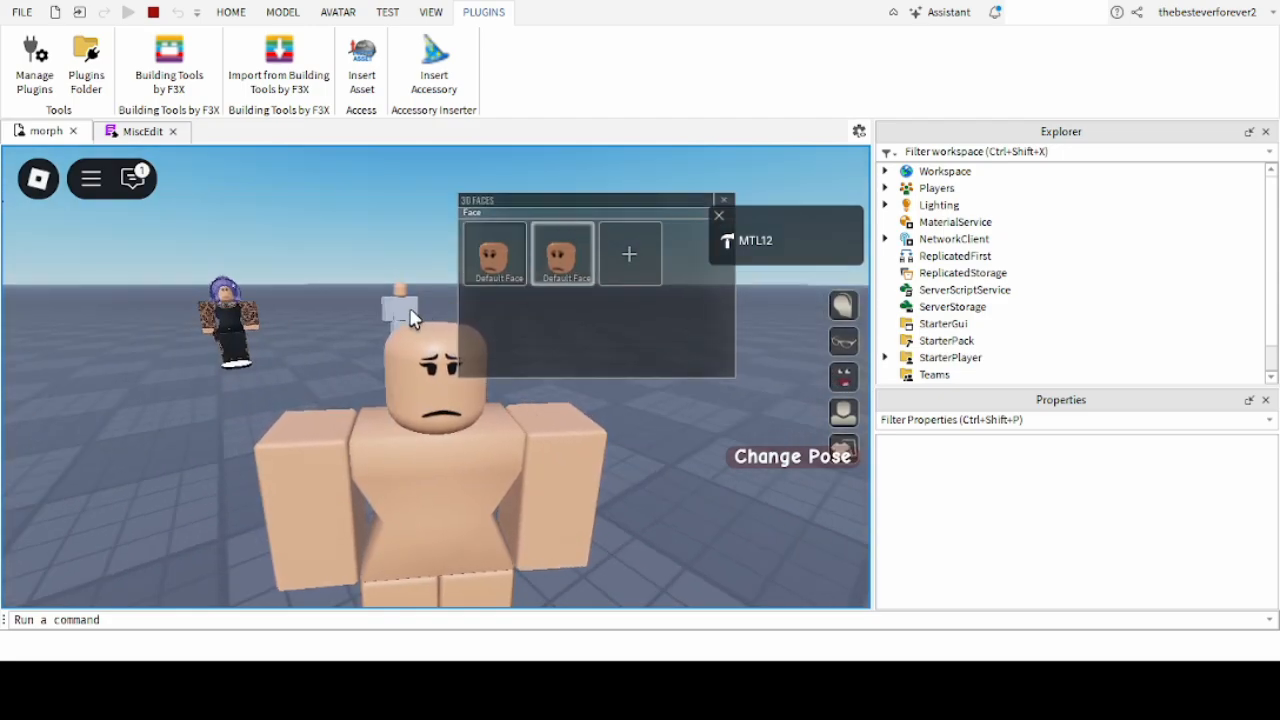
{"action": "left_click", "coordinate": [519, 280]}
{"action": "left_click", "coordinate": [547, 281]}
{"action": "left_click", "coordinate": [521, 281]}
{"action": "left_click", "coordinate": [551, 277]}
{"action": "left_click", "coordinate": [490, 280]}
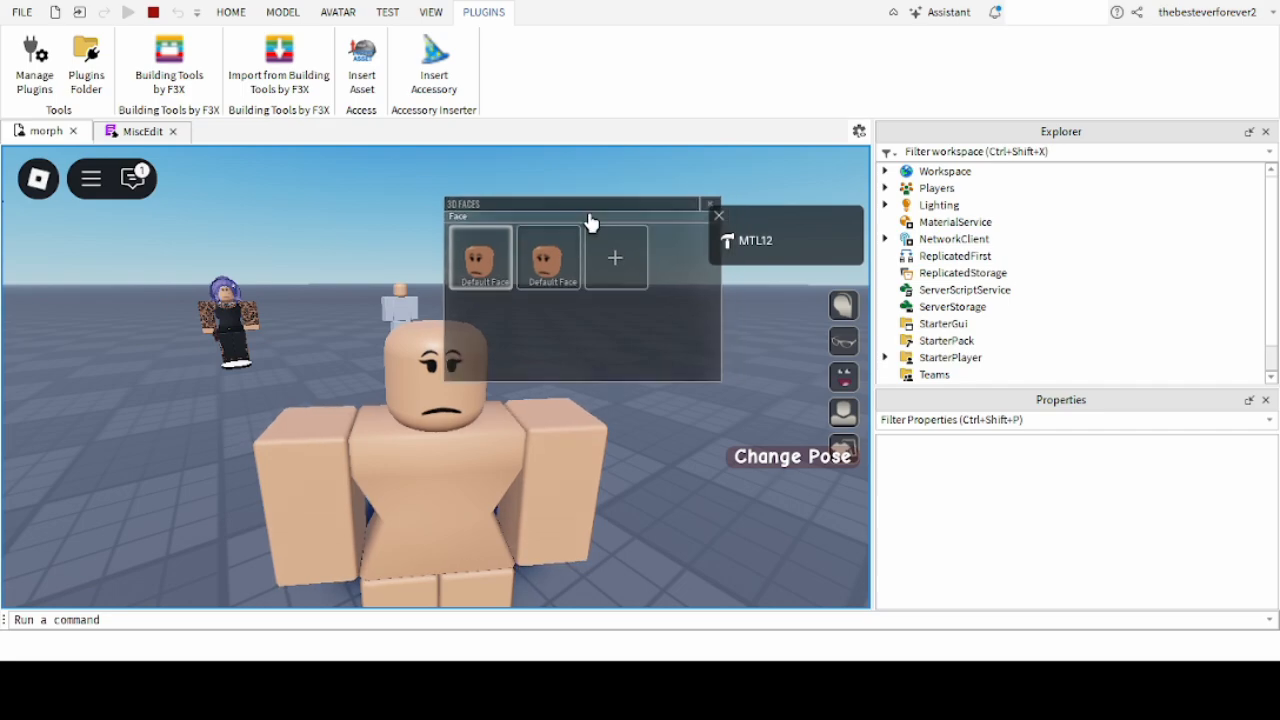
Close the 3D Faces list, view the purple-haired morph's Accessories list, and end the playtest.
{"action": "left_click_drag", "start_coordinate": [603, 218], "coordinate": [407, 231]}
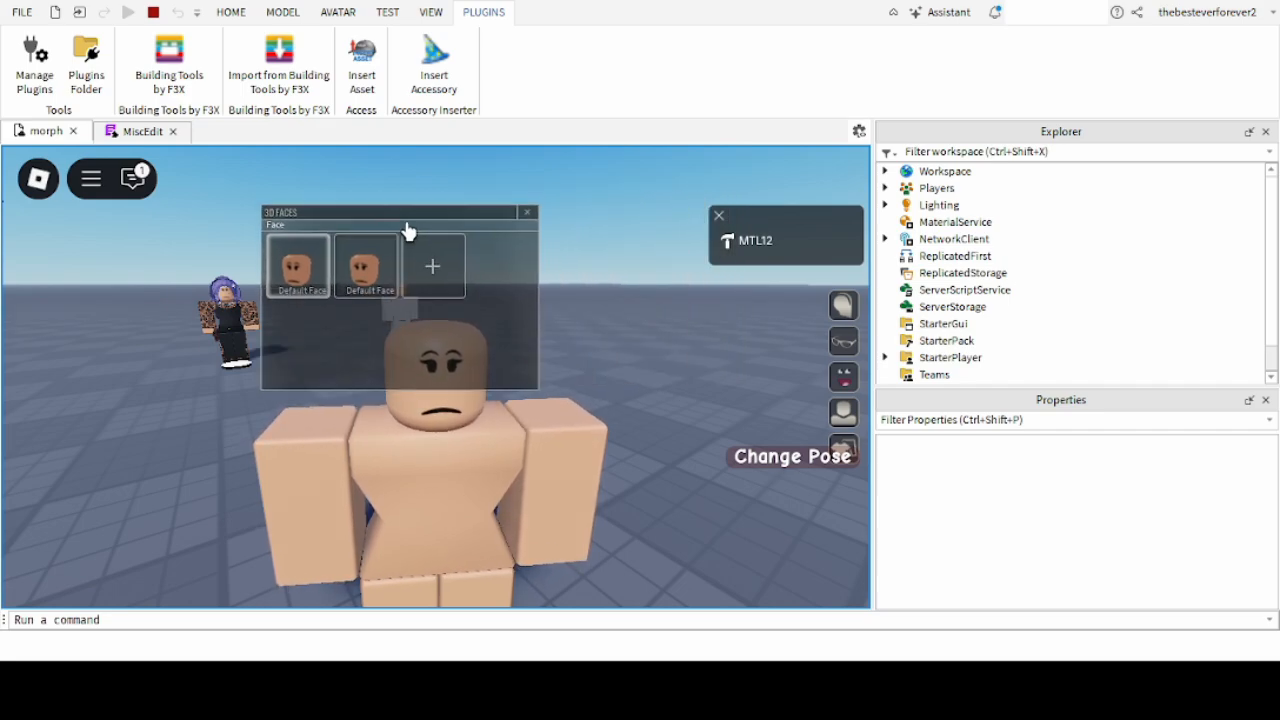
{"action": "left_click", "coordinate": [526, 213]}
{"action": "left_click", "coordinate": [843, 343]}
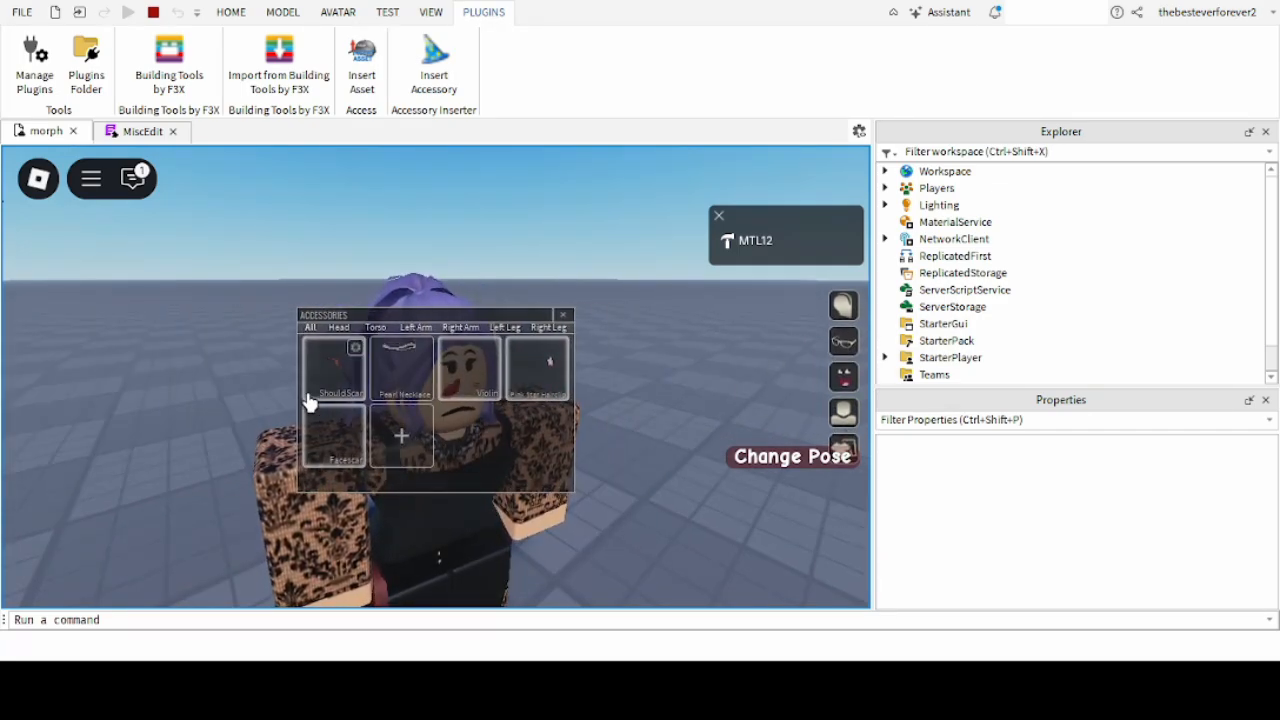
{"action": "left_click", "coordinate": [562, 315]}
{"action": "left_click", "coordinate": [153, 12]}
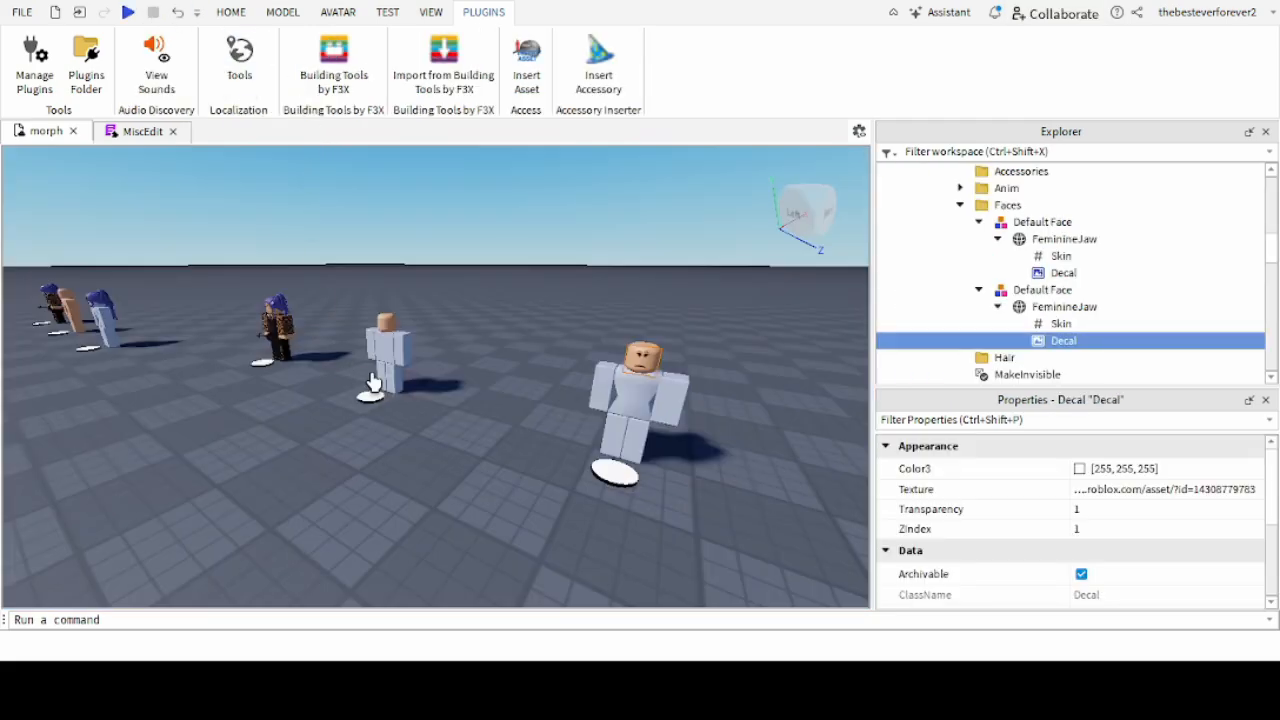
Look over the blank woman model's face and the row of other morph models, including the purple-haired one.
{"action": "right_click_drag", "start_coordinate": [374, 383], "coordinate": [491, 400]}
{"action": "key", "text": "w"}
{"action": "key", "text": "d"}
{"action": "key", "text": "w"}
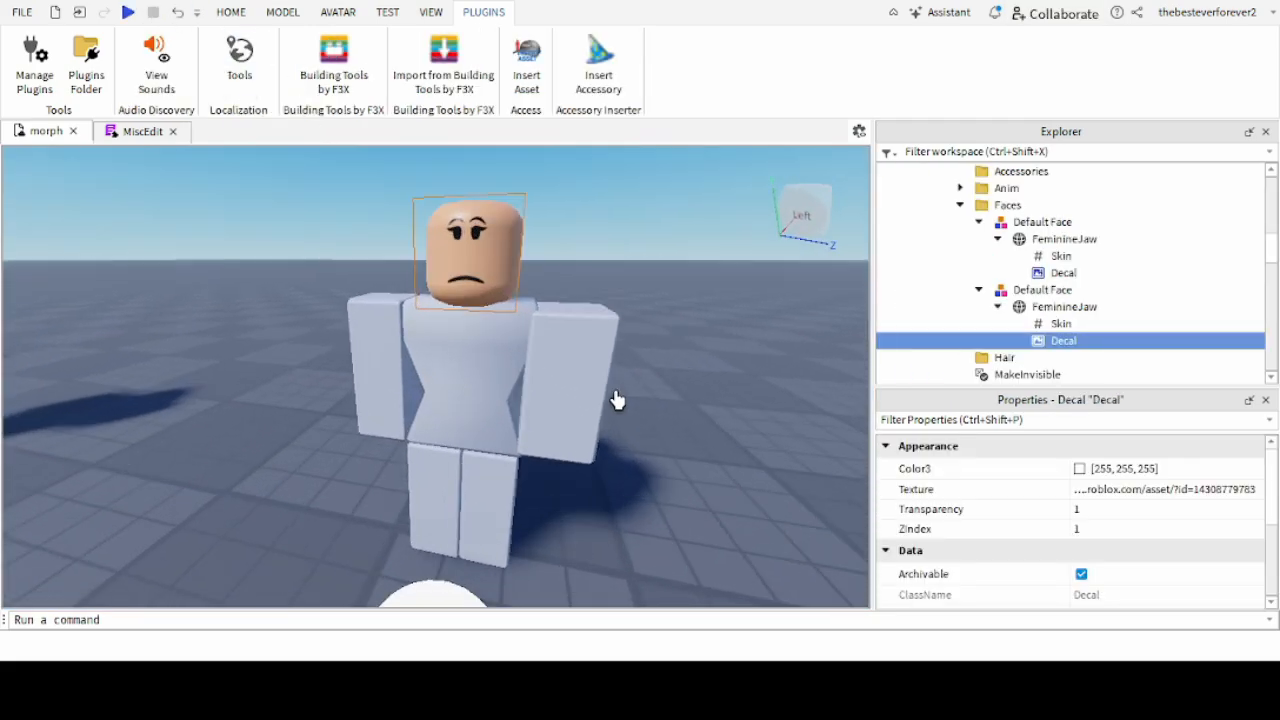
{"action": "key", "text": "s"}
{"action": "right_click_drag", "start_coordinate": [490, 405], "coordinate": [450, 321]}
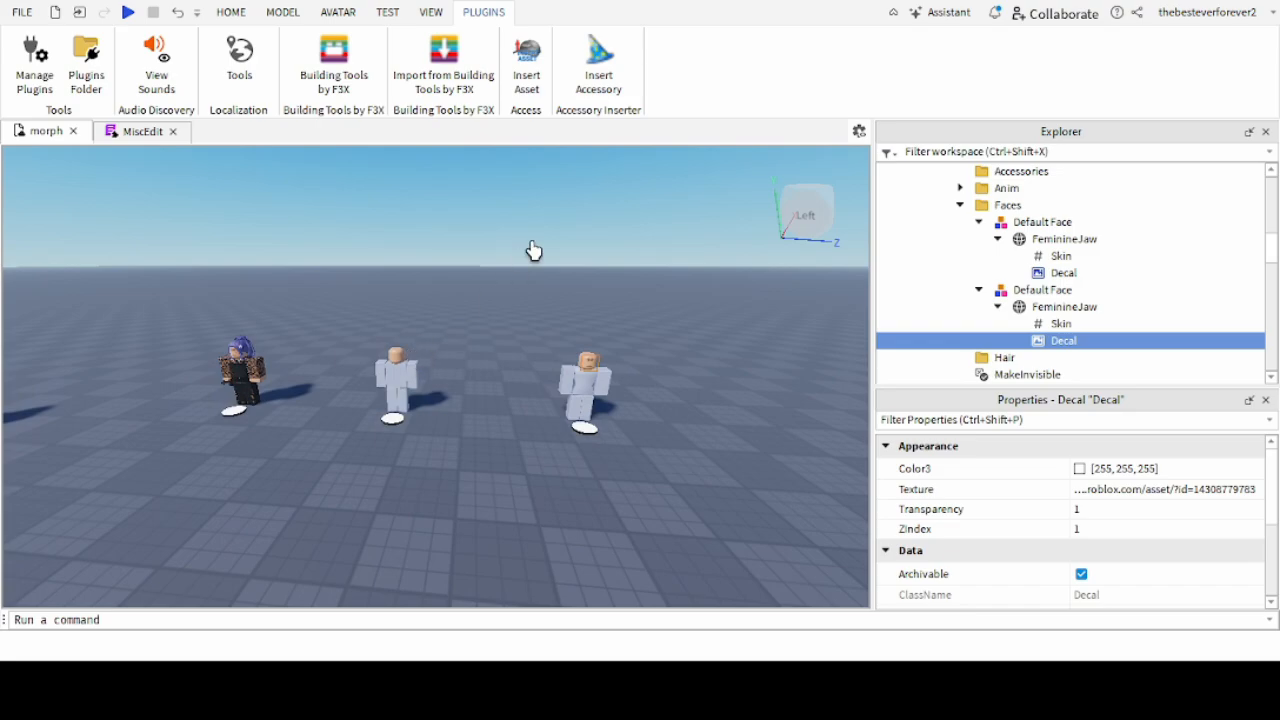
{"action": "key", "text": "d"}
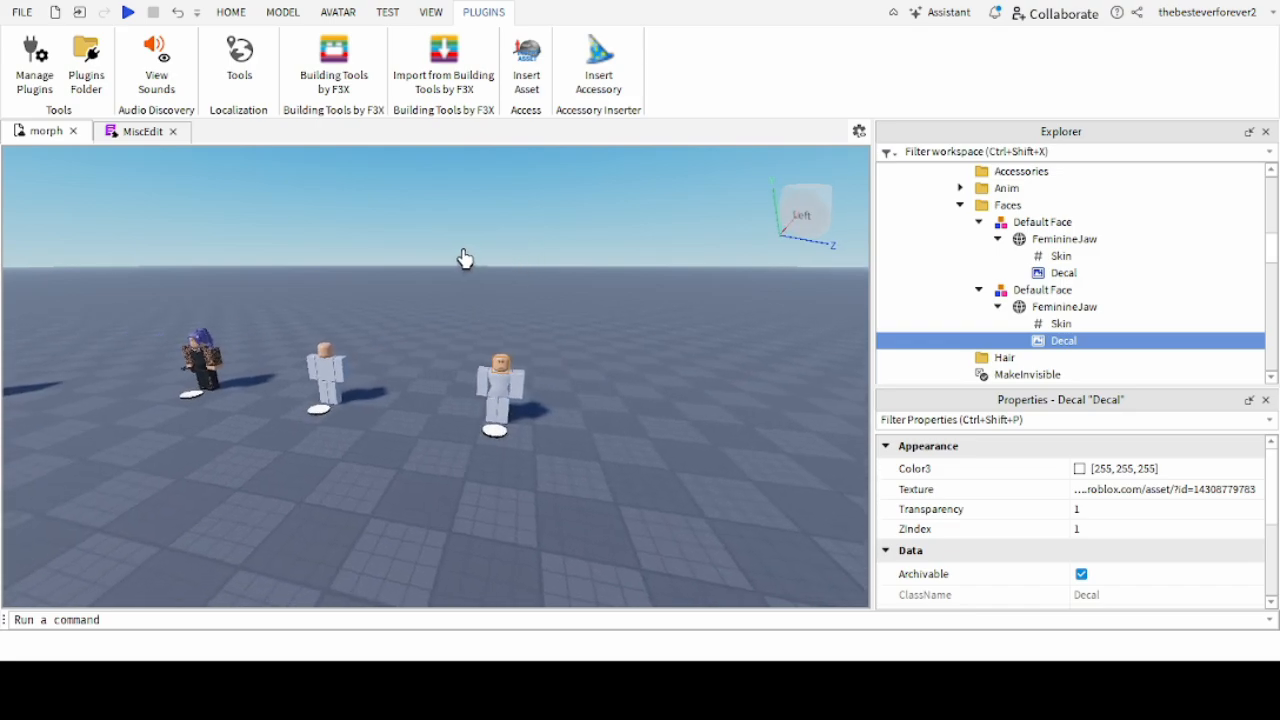
{"action": "key", "text": "d"}
{"action": "key", "text": "w"}
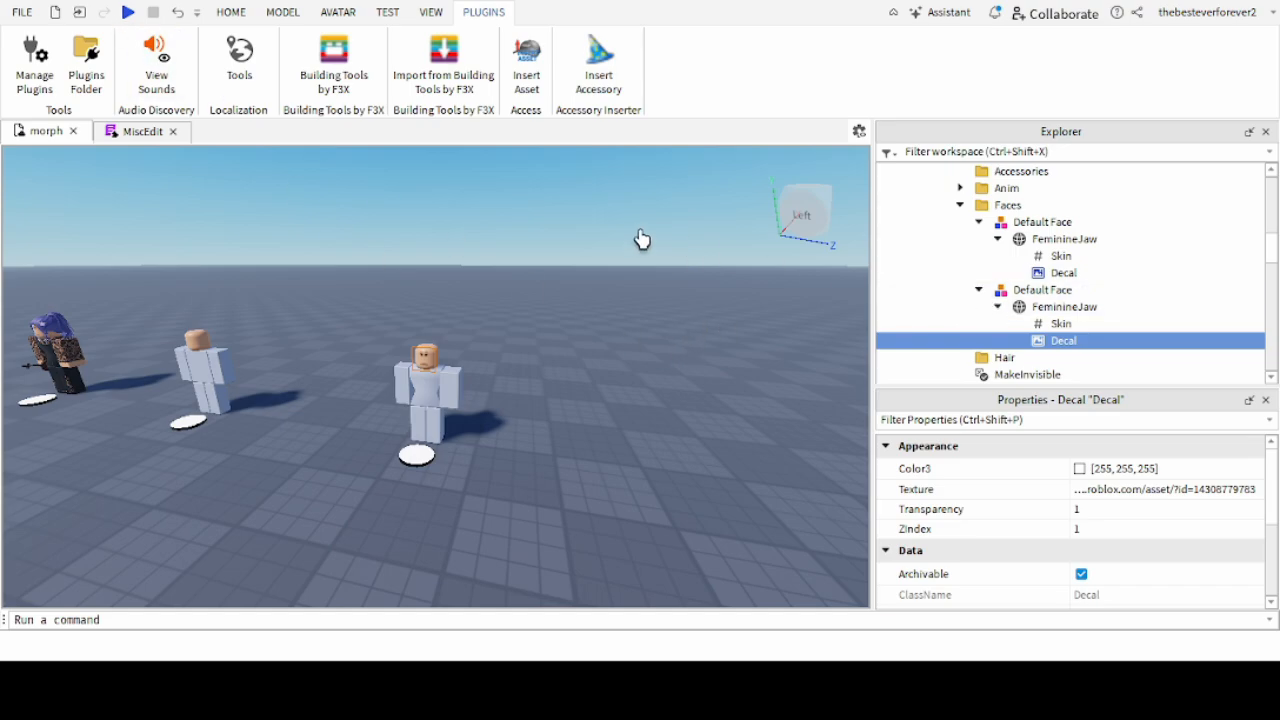
{"action": "key", "text": "w"}
{"action": "key", "text": "s"}
{"action": "right_click_drag", "start_coordinate": [641, 238], "coordinate": [642, 239]}
{"action": "key", "text": "a"}
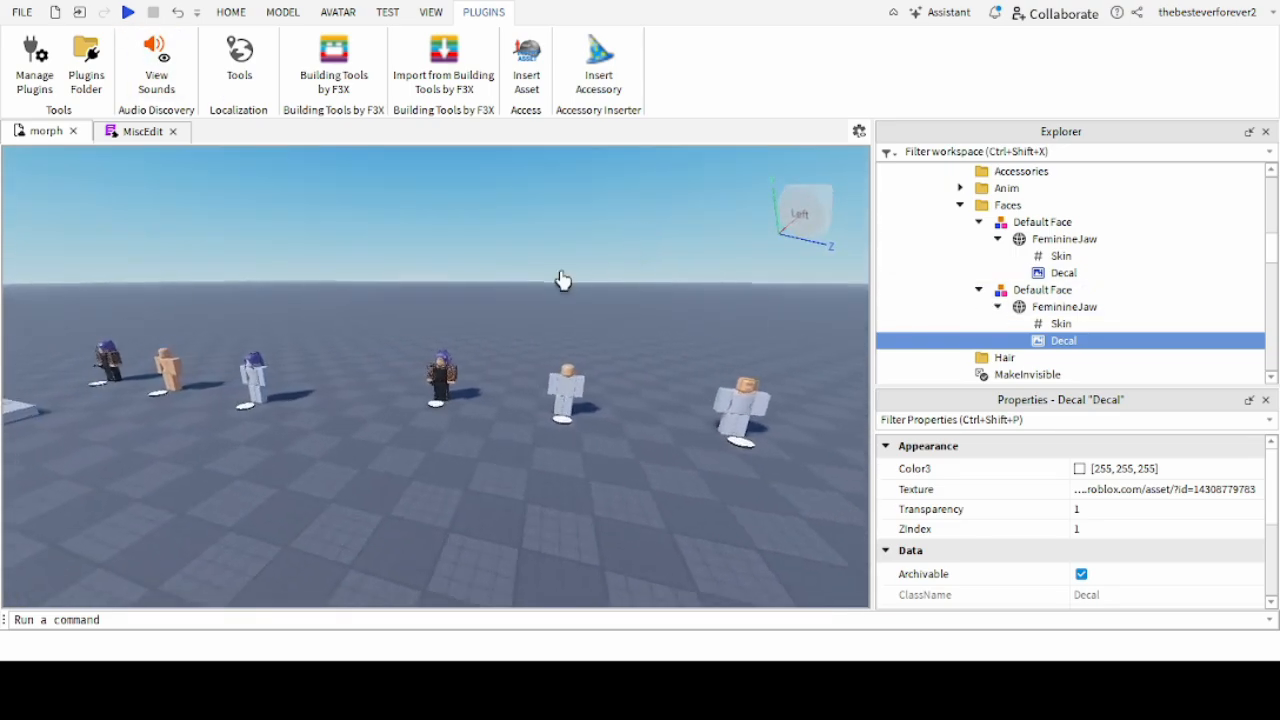
{"action": "key", "text": "w"}
{"action": "key", "text": "w"}
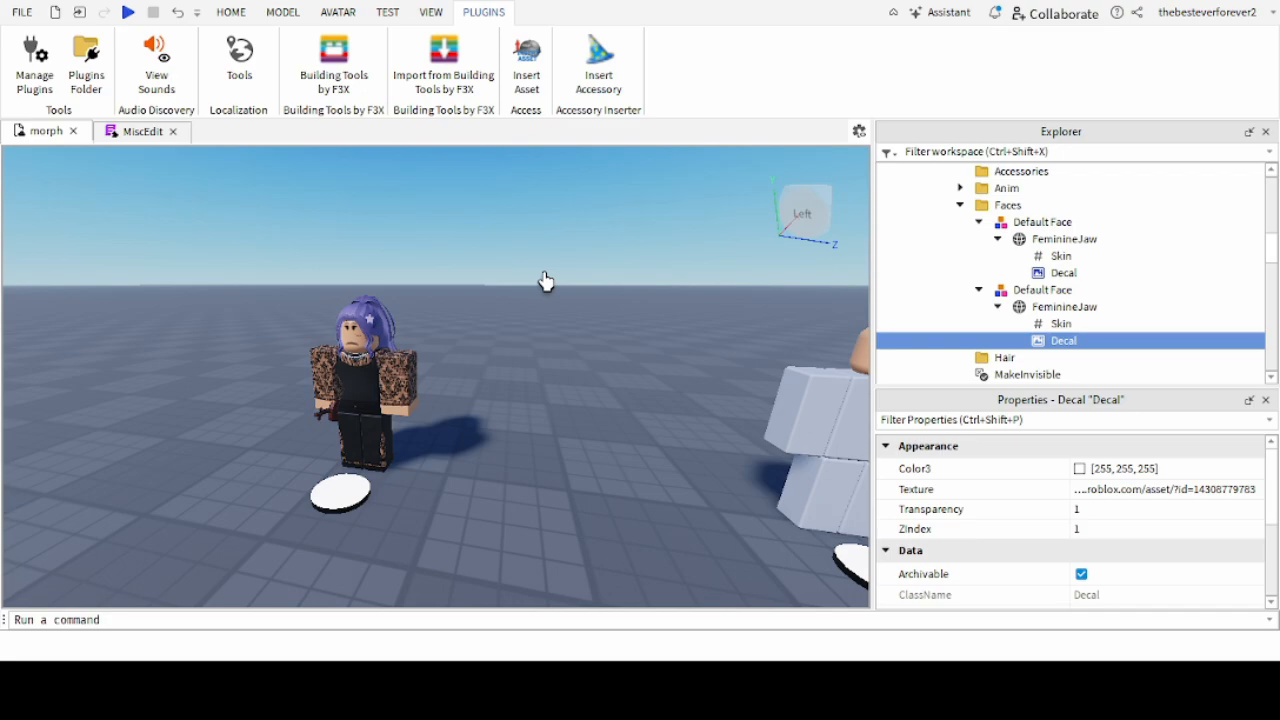
{"action": "right_click_drag", "start_coordinate": [460, 356], "coordinate": [460, 356]}
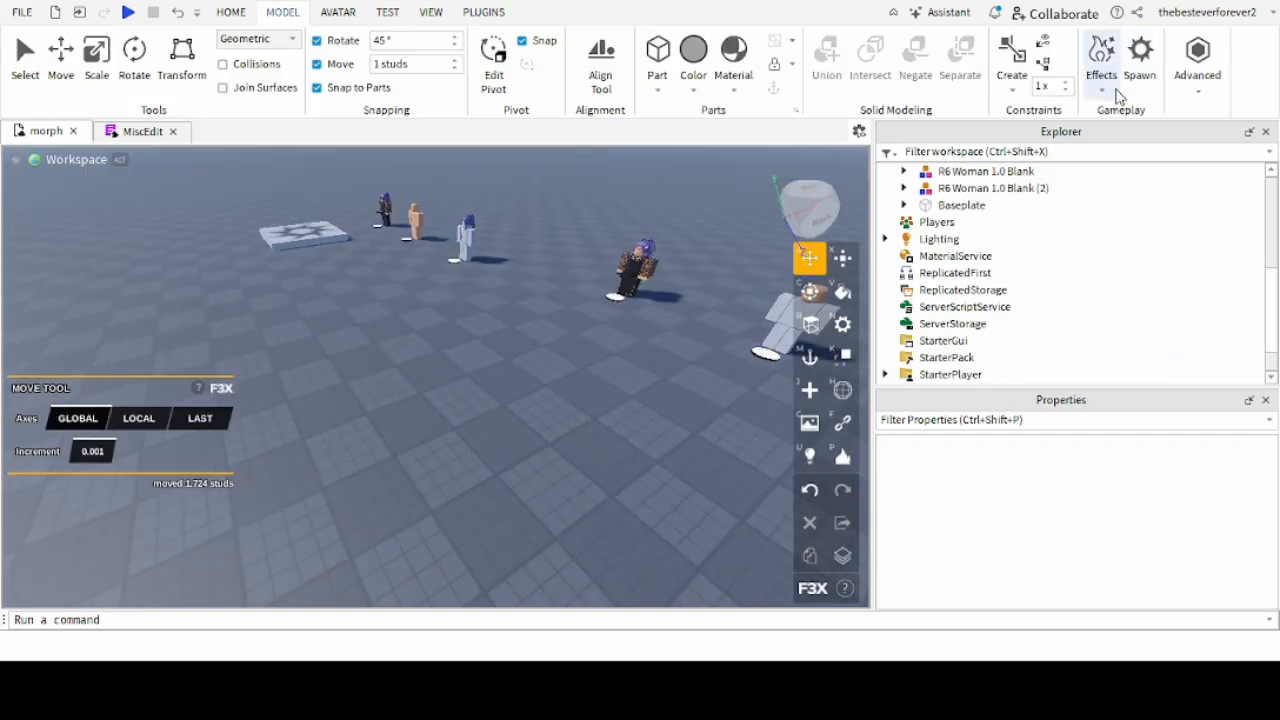
Rename the purple-haired woman morph copy standing in front of the row as TUTORIAL.
{"action": "key", "text": "s"}
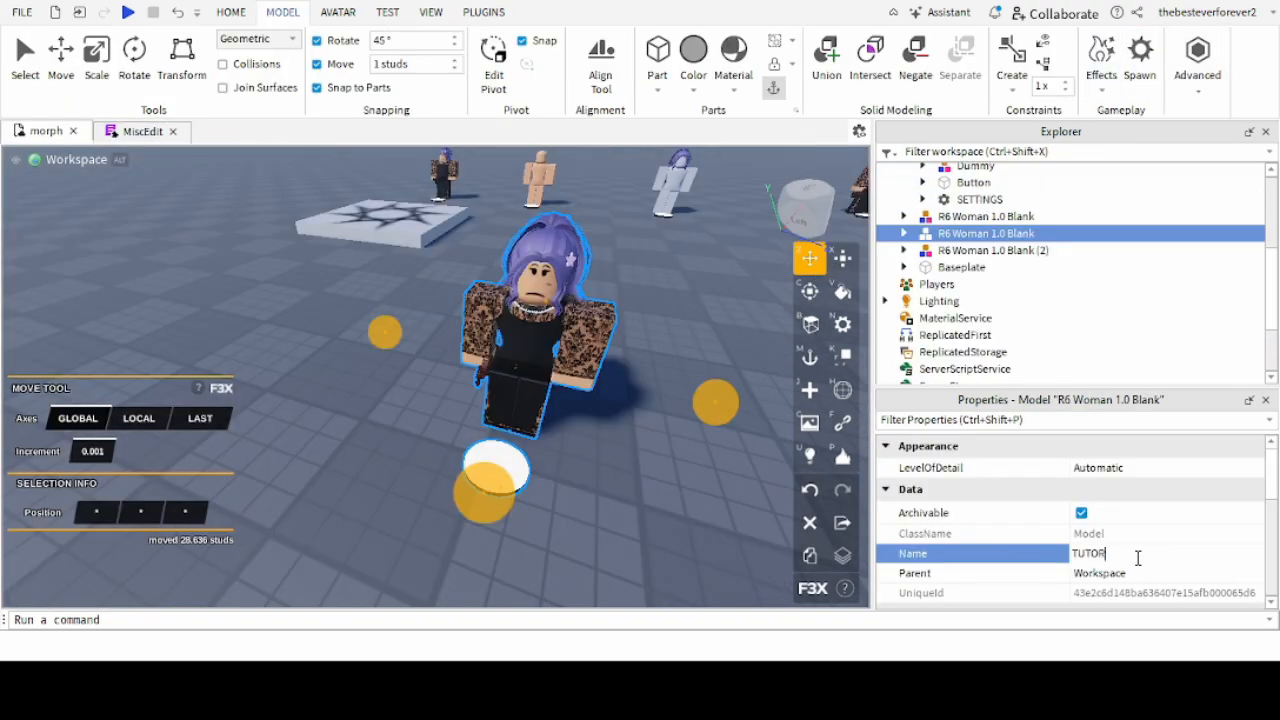
{"action": "type", "text": "TUTORIAL"}
{"action": "key", "text": "Return"}
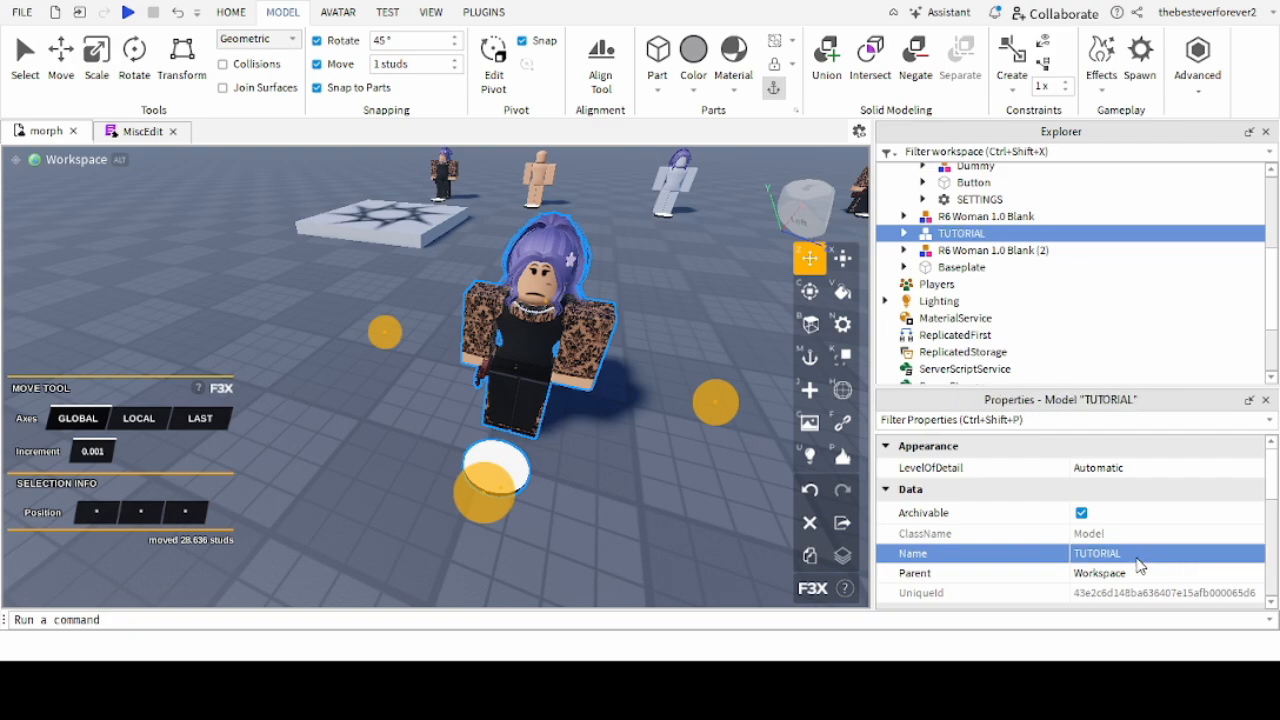
Expand the TUTORIAL model down to the Faces folder inside its ASSETS and Head folders.
{"action": "left_click", "coordinate": [904, 233]}
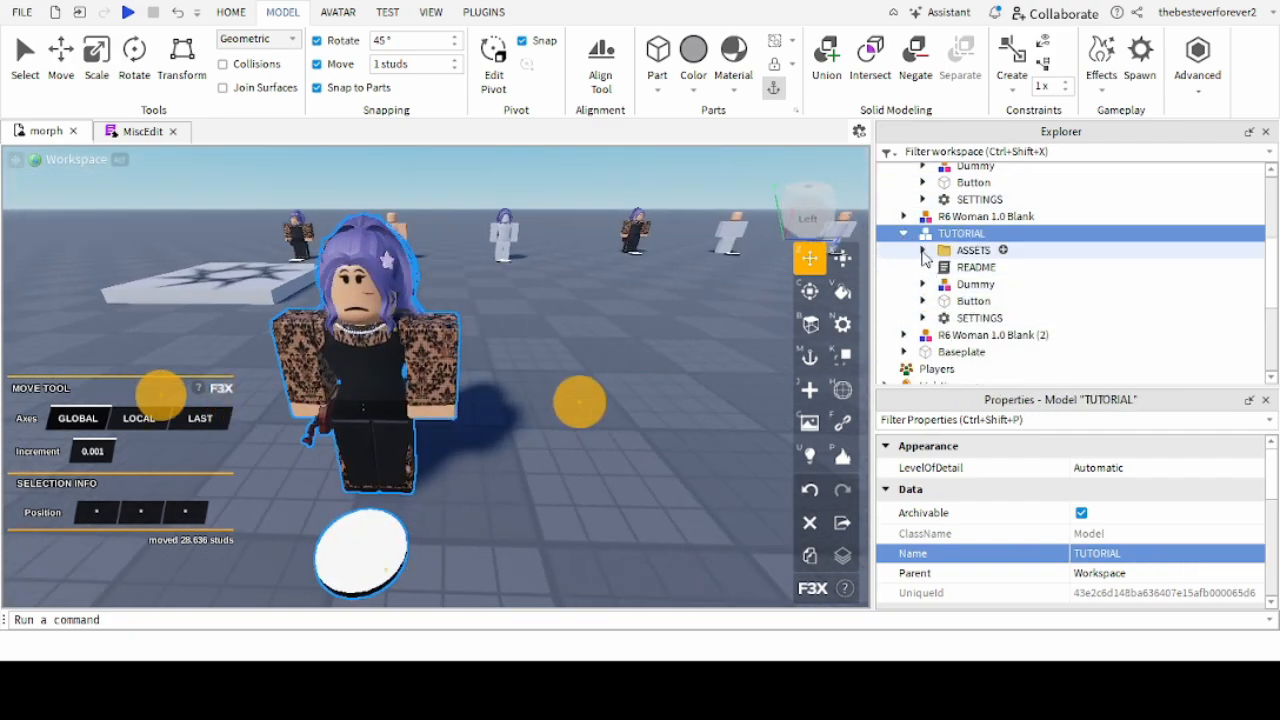
{"action": "left_click", "coordinate": [922, 250]}
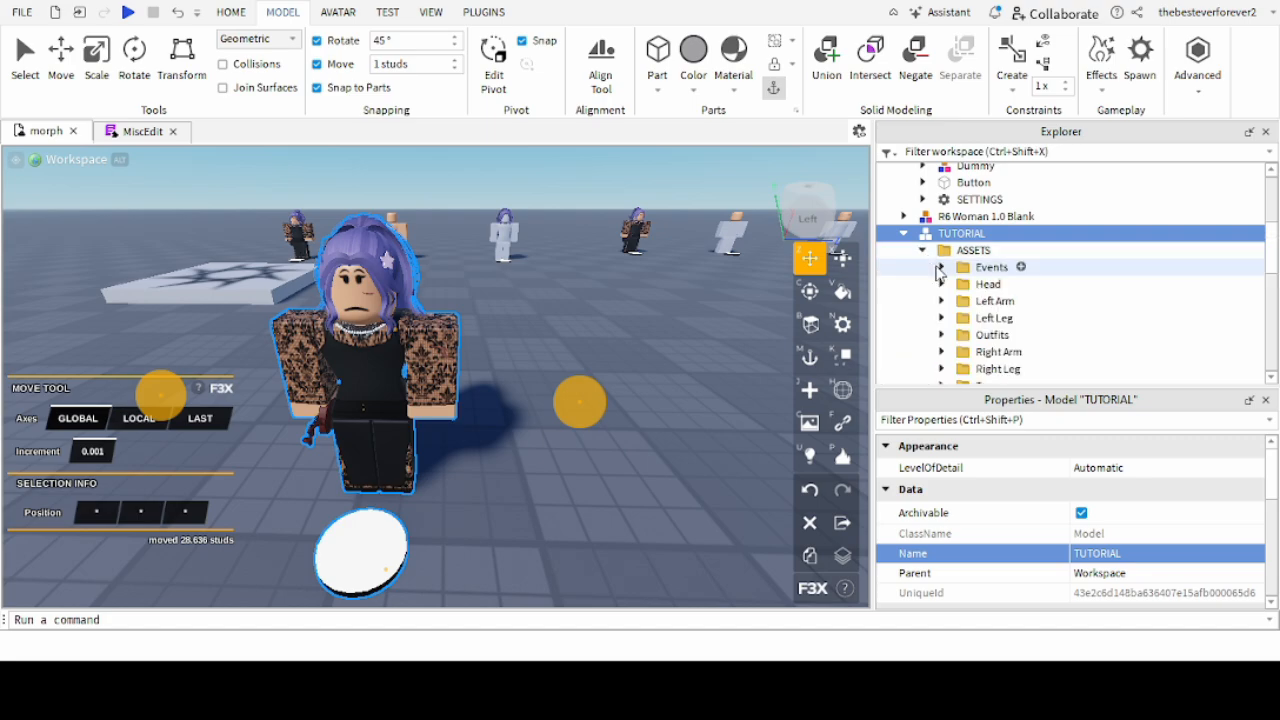
{"action": "scroll", "coordinate": [985, 300], "scroll_direction": "down", "scroll_amount": 1}
{"action": "scroll", "coordinate": [987, 300], "scroll_direction": "down", "scroll_amount": 2}
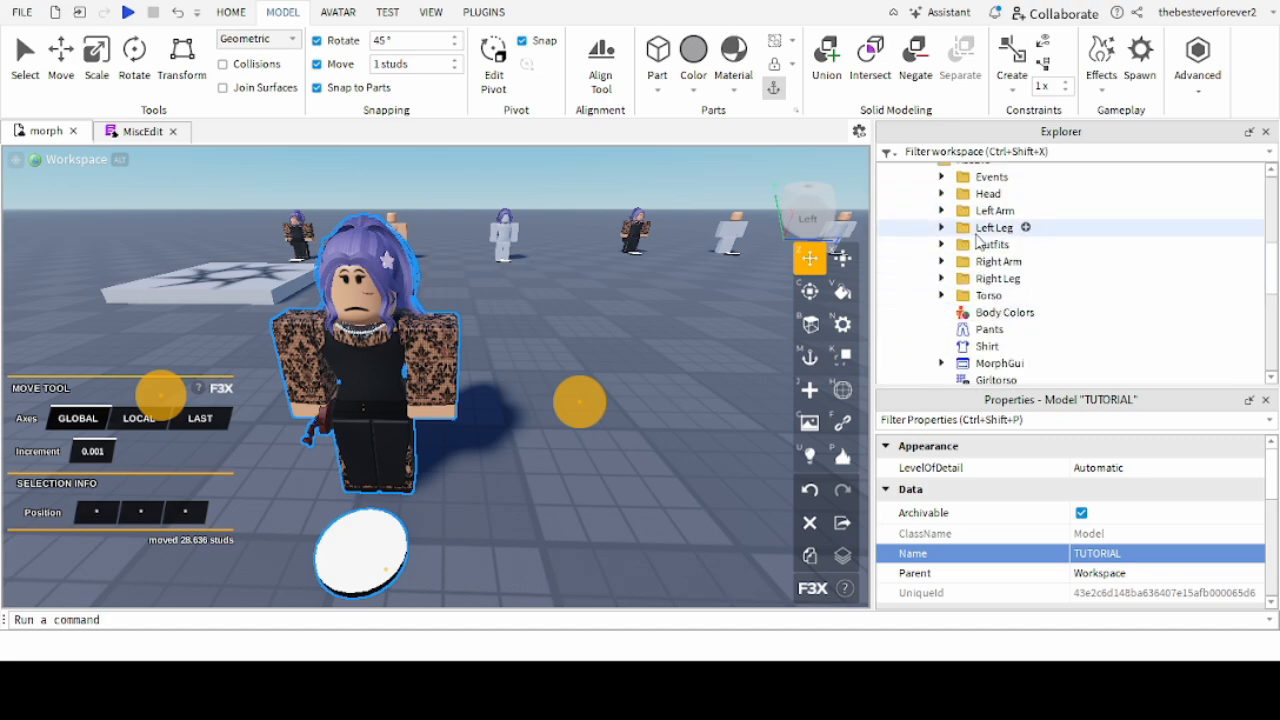
{"action": "scroll", "coordinate": [948, 215], "scroll_direction": "up", "scroll_amount": 2}
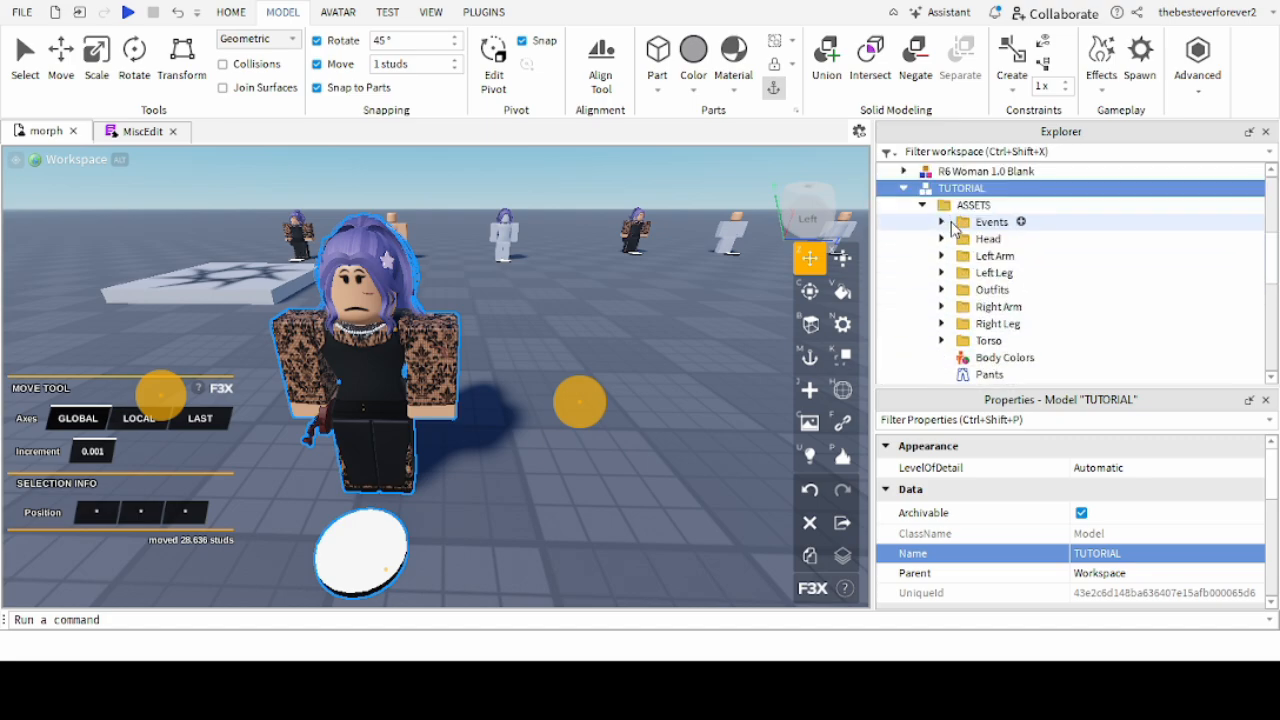
{"action": "left_click", "coordinate": [941, 239]}
{"action": "left_click", "coordinate": [960, 290]}
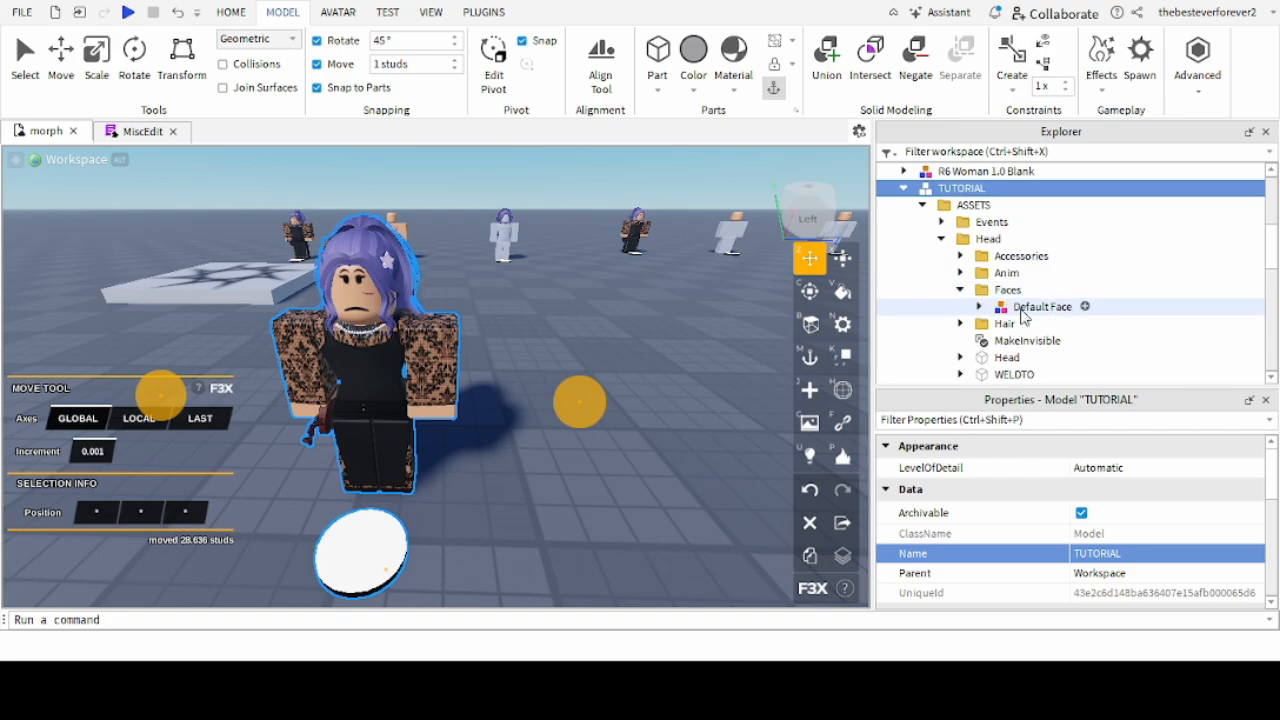
Try moving the TUTORIAL model's Default Face about 2.28 studs sideways off the head, and undo the move.
{"action": "left_click", "coordinate": [1040, 307]}
{"action": "left_click_drag", "start_coordinate": [603, 341], "coordinate": [680, 368]}
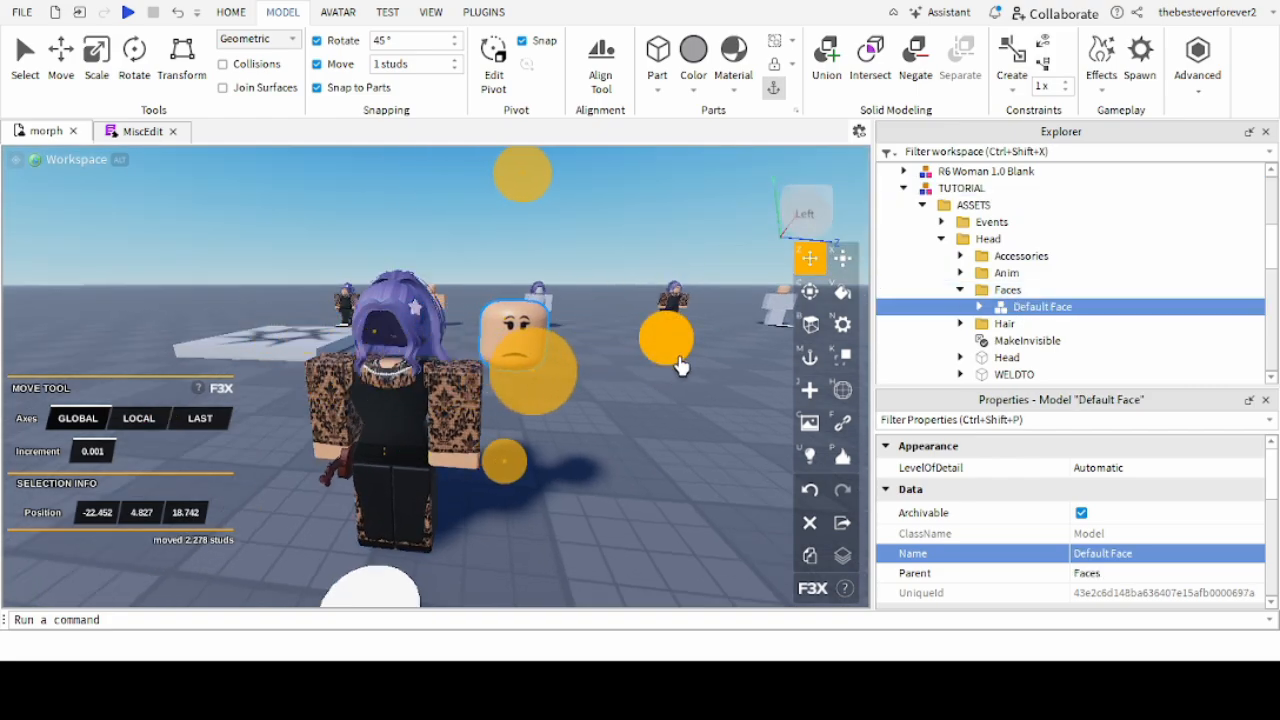
{"action": "key", "text": "ctrl+z"}
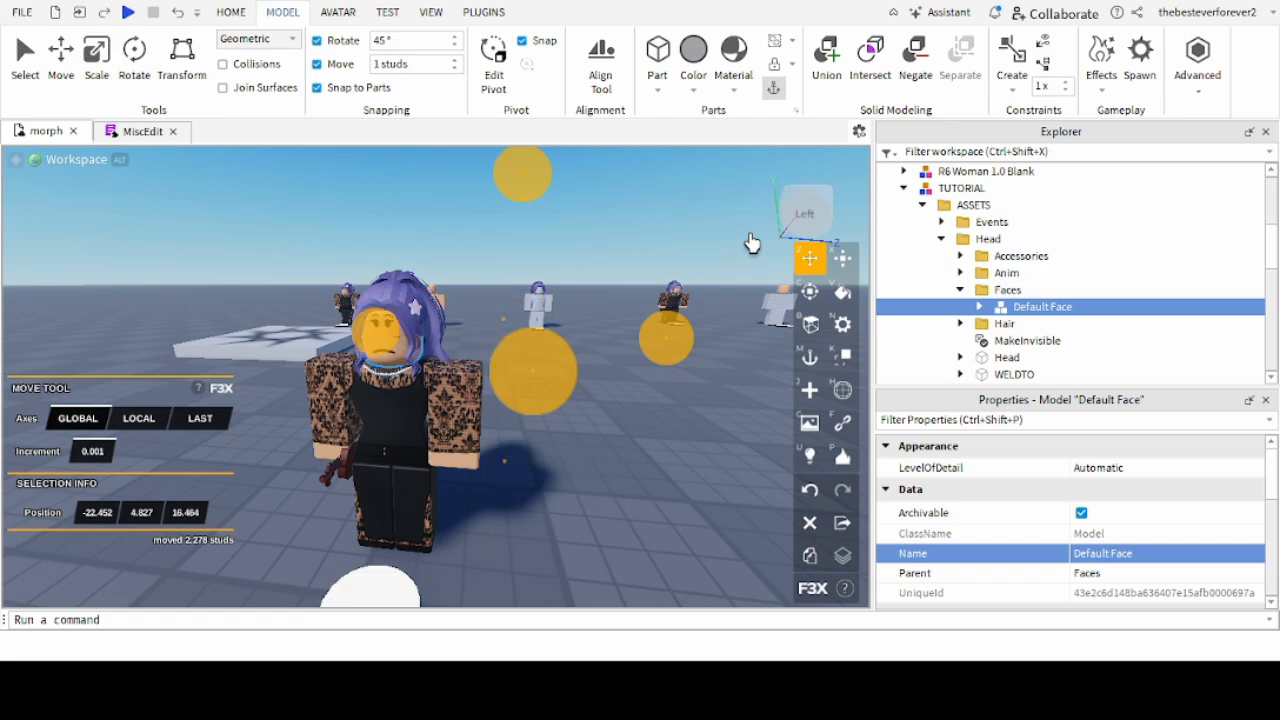
Set the transparency of the TUTORIAL model's Head part to 0.
{"action": "scroll", "coordinate": [1143, 266], "scroll_direction": "down", "scroll_amount": 5}
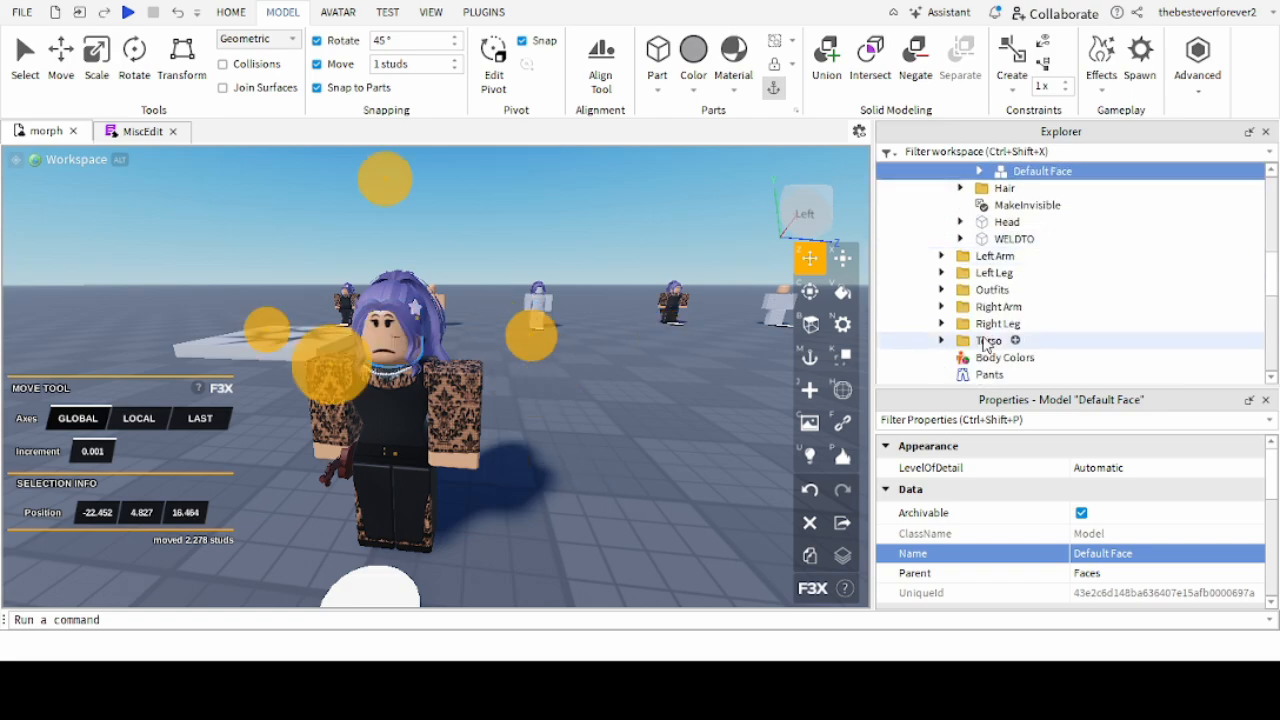
{"action": "scroll", "coordinate": [997, 311], "scroll_direction": "up", "scroll_amount": 5}
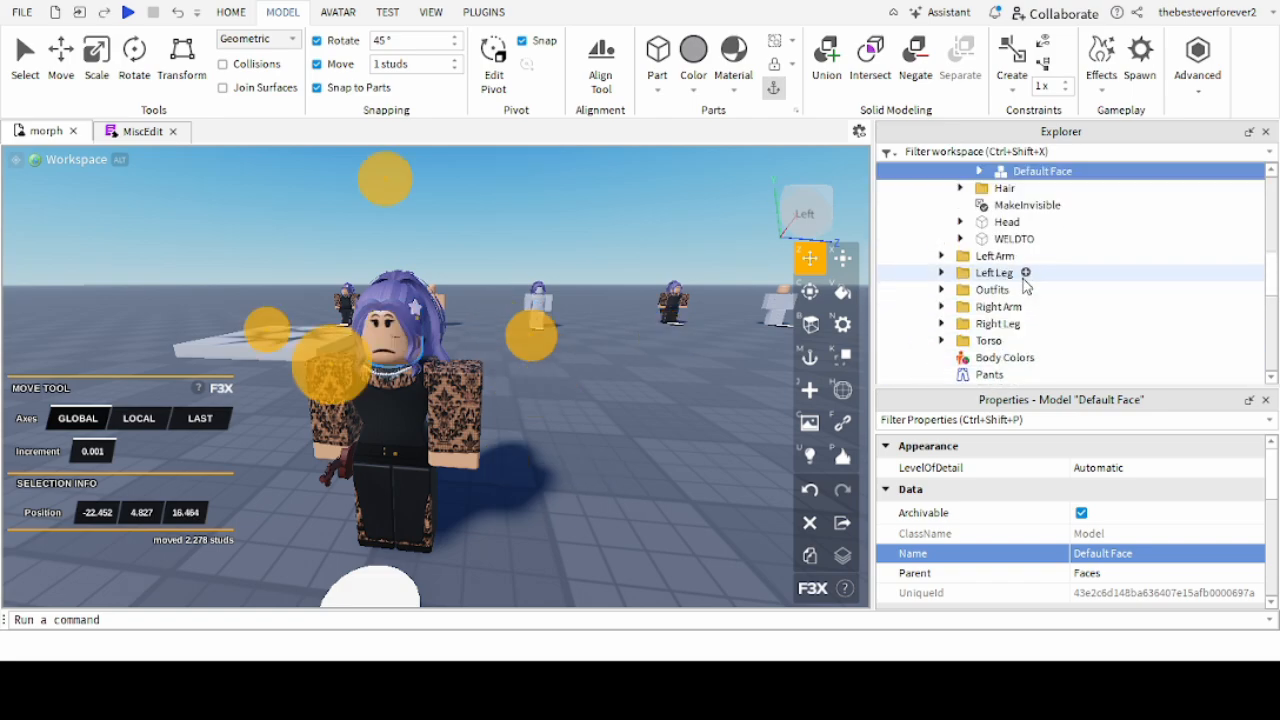
{"action": "left_click", "coordinate": [995, 222]}
{"action": "scroll", "coordinate": [1100, 546], "scroll_direction": "down", "scroll_amount": 1}
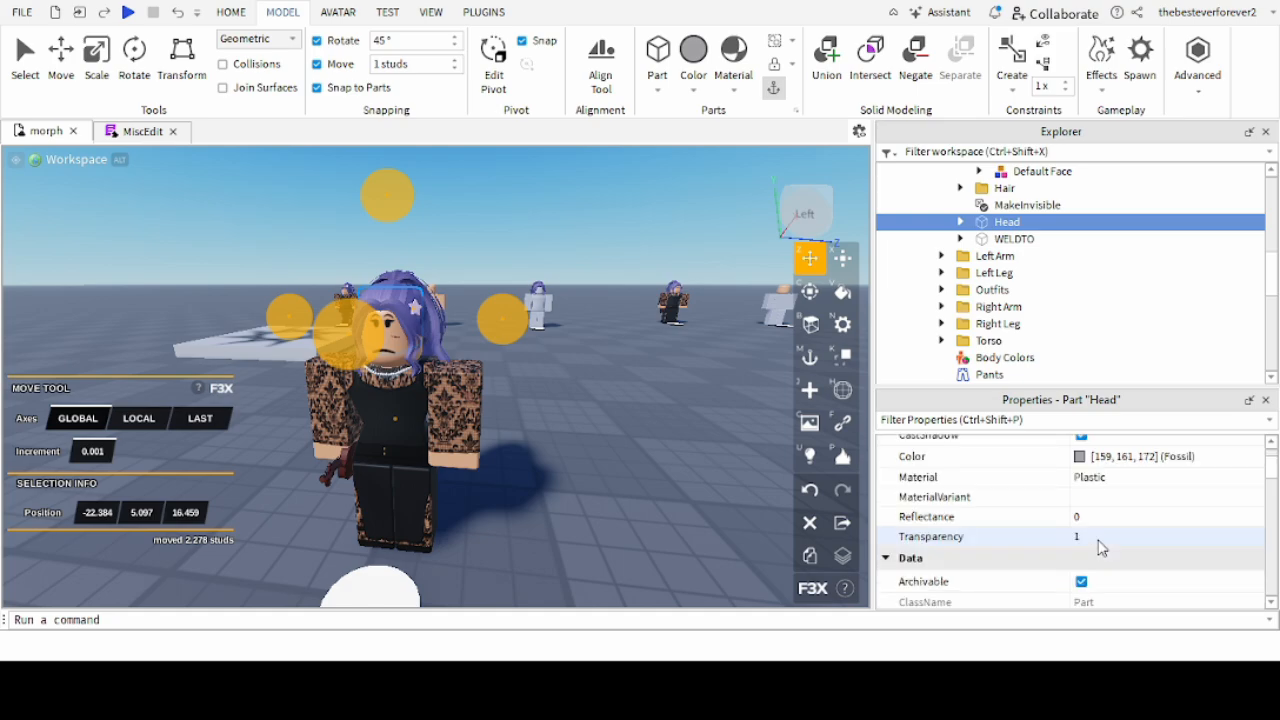
{"action": "left_click", "coordinate": [1080, 536]}
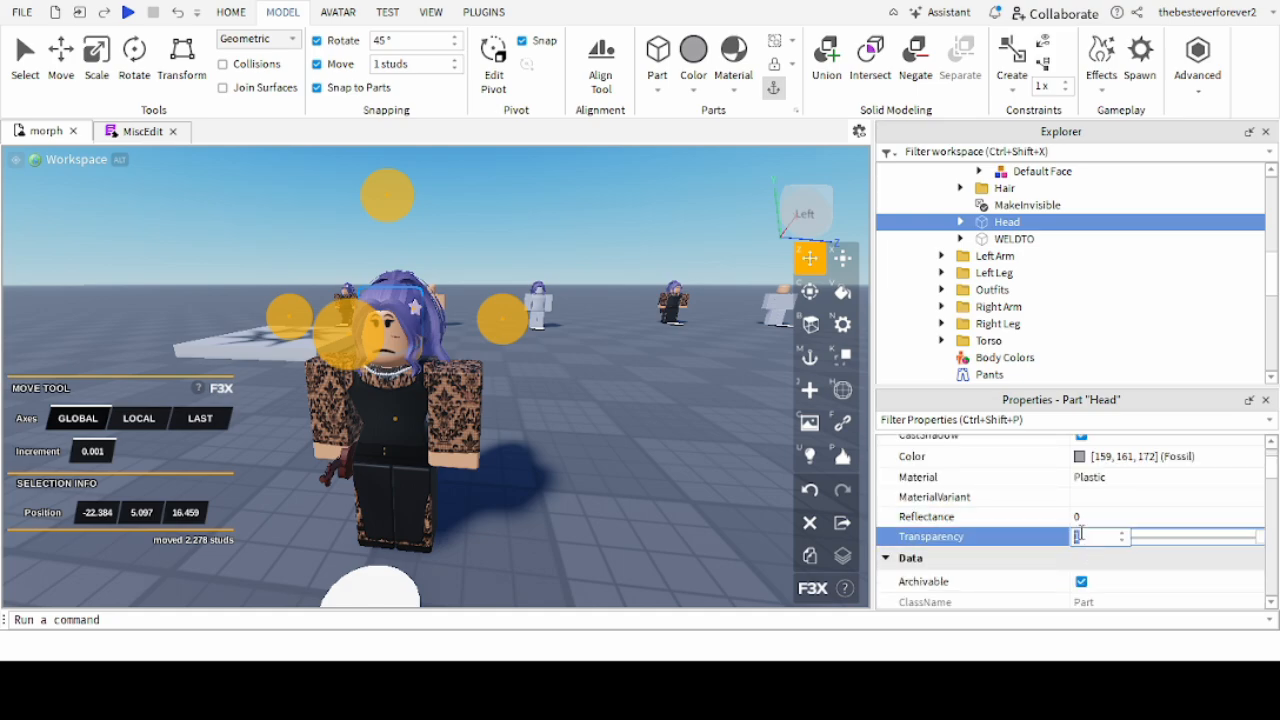
{"action": "right_click_drag", "start_coordinate": [651, 304], "coordinate": [580, 286]}
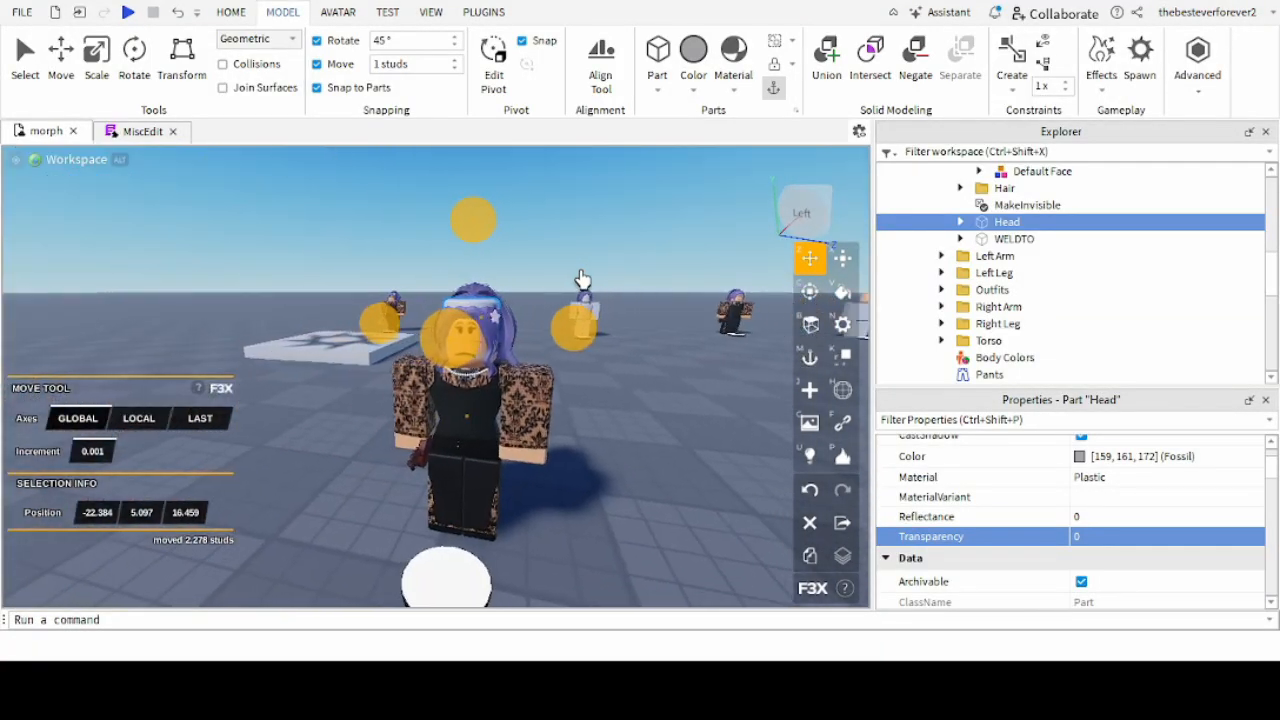
Expand the TUTORIAL model's Default Face and copy the MeshId of its FeminineJaw part.
{"action": "scroll", "coordinate": [1031, 297], "scroll_direction": "up", "scroll_amount": 3}
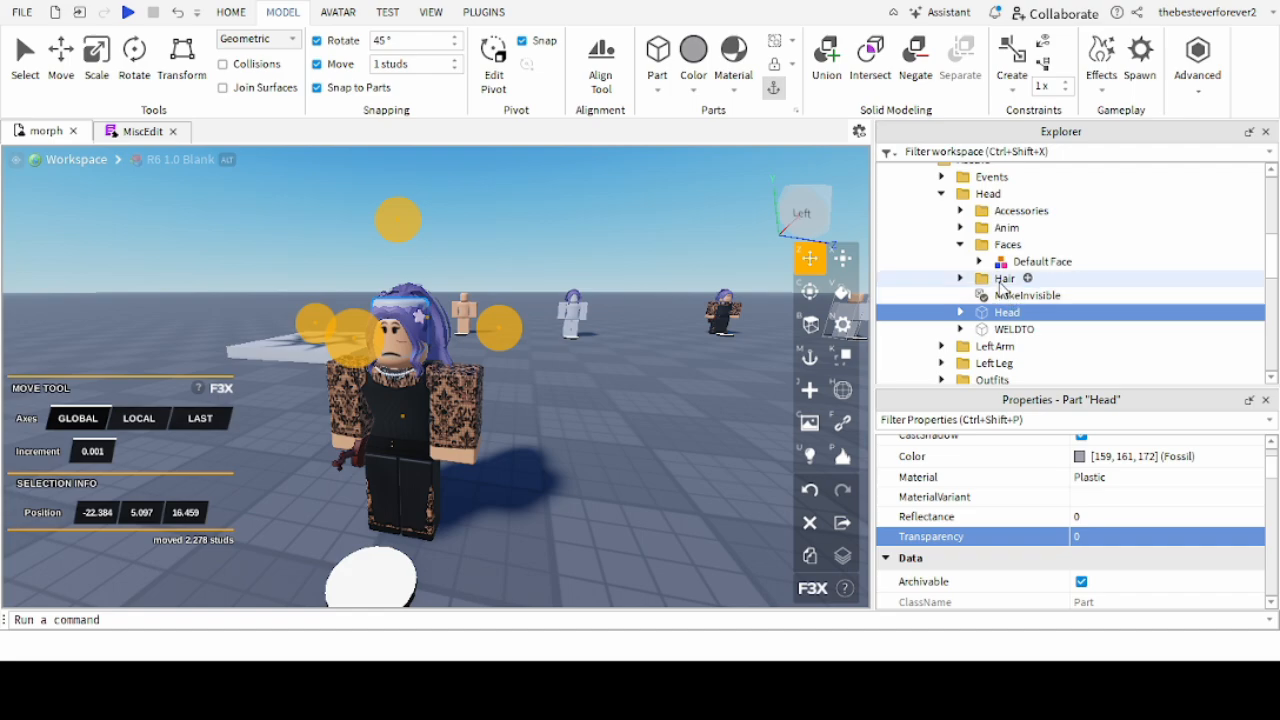
{"action": "scroll", "coordinate": [1006, 250], "scroll_direction": "up", "scroll_amount": 1}
{"action": "scroll", "coordinate": [1026, 310], "scroll_direction": "down", "scroll_amount": 1}
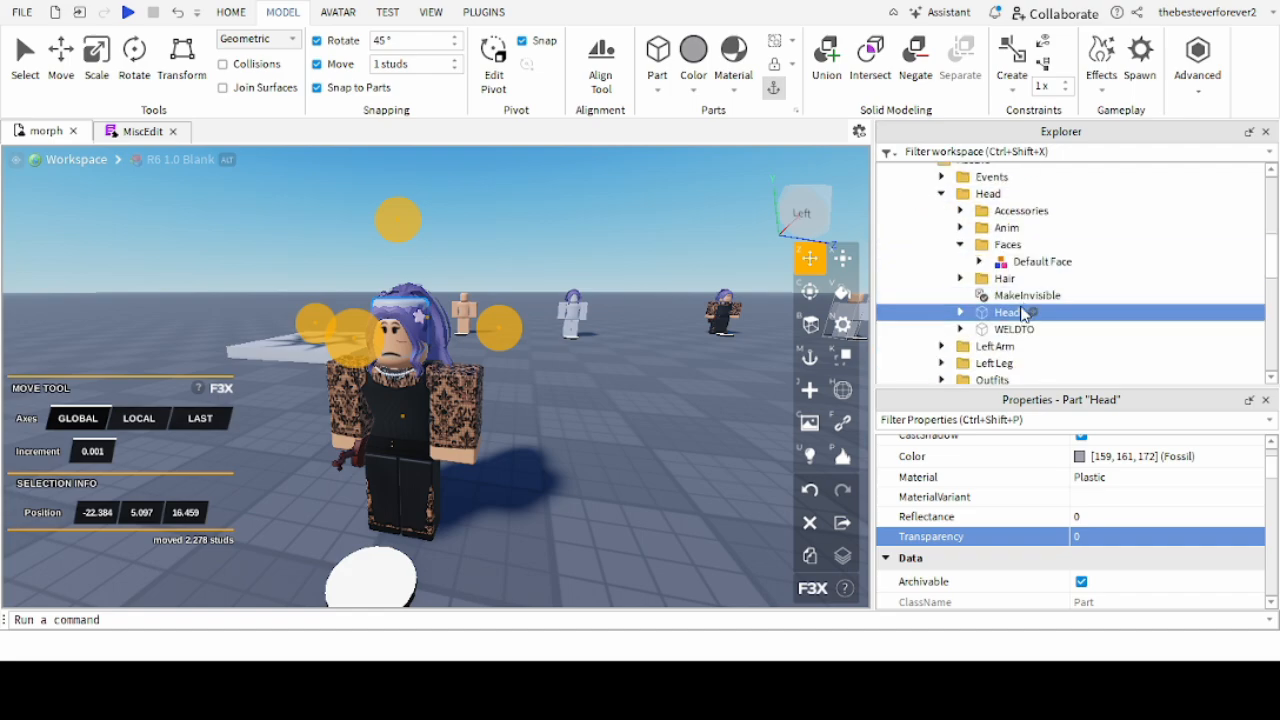
{"action": "scroll", "coordinate": [1030, 320], "scroll_direction": "up", "scroll_amount": 1}
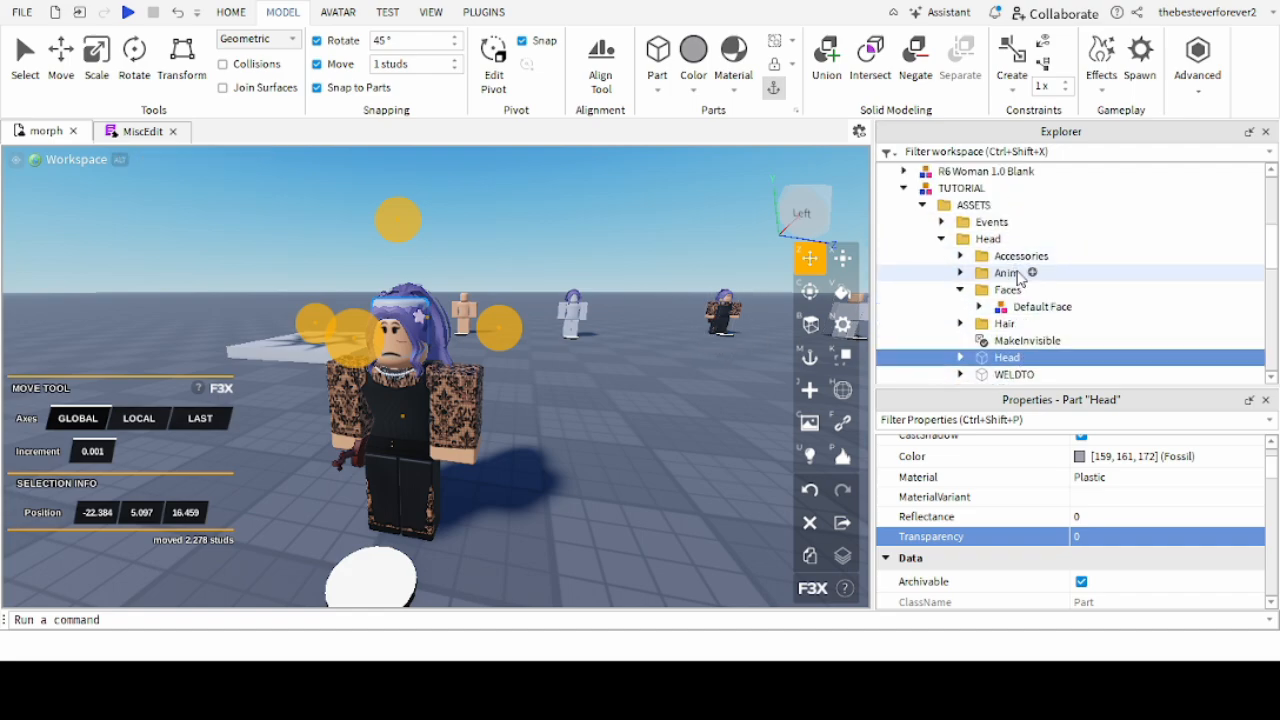
{"action": "left_click", "coordinate": [1032, 310]}
{"action": "scroll", "coordinate": [1133, 490], "scroll_direction": "down", "scroll_amount": 2}
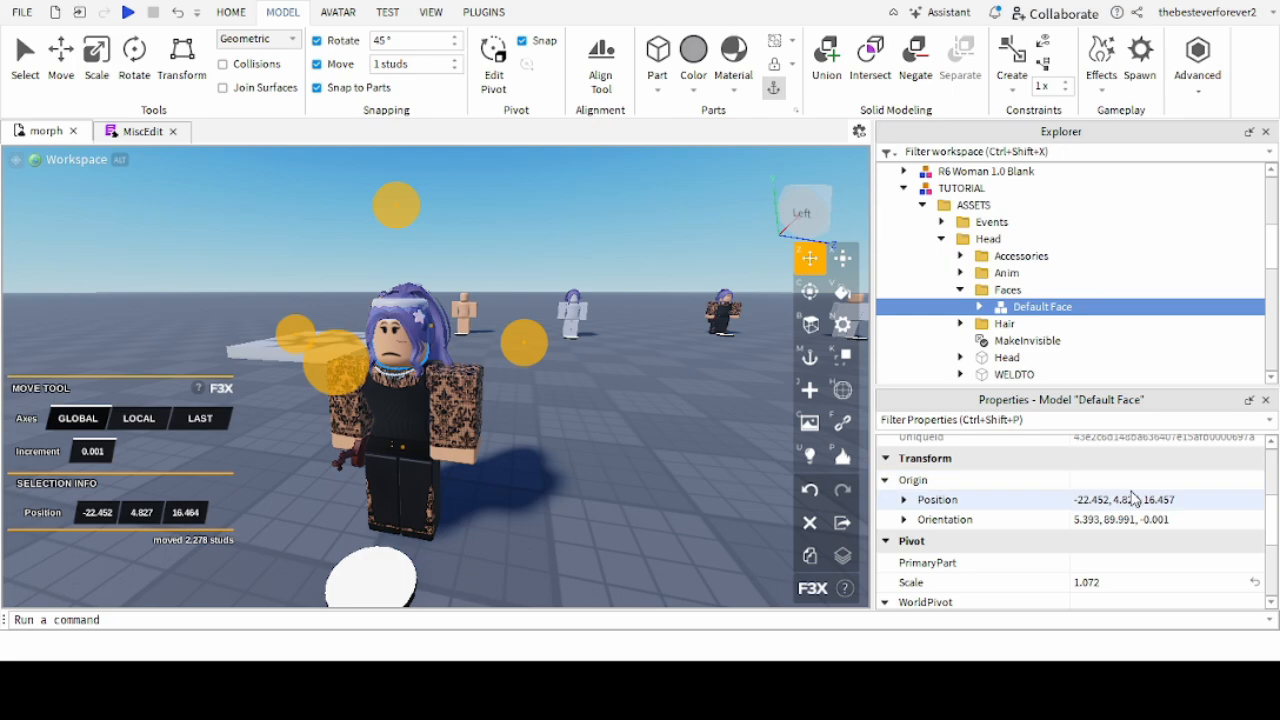
{"action": "scroll", "coordinate": [1132, 490], "scroll_direction": "up", "scroll_amount": 3}
{"action": "left_click", "coordinate": [980, 308]}
{"action": "left_click", "coordinate": [1012, 326]}
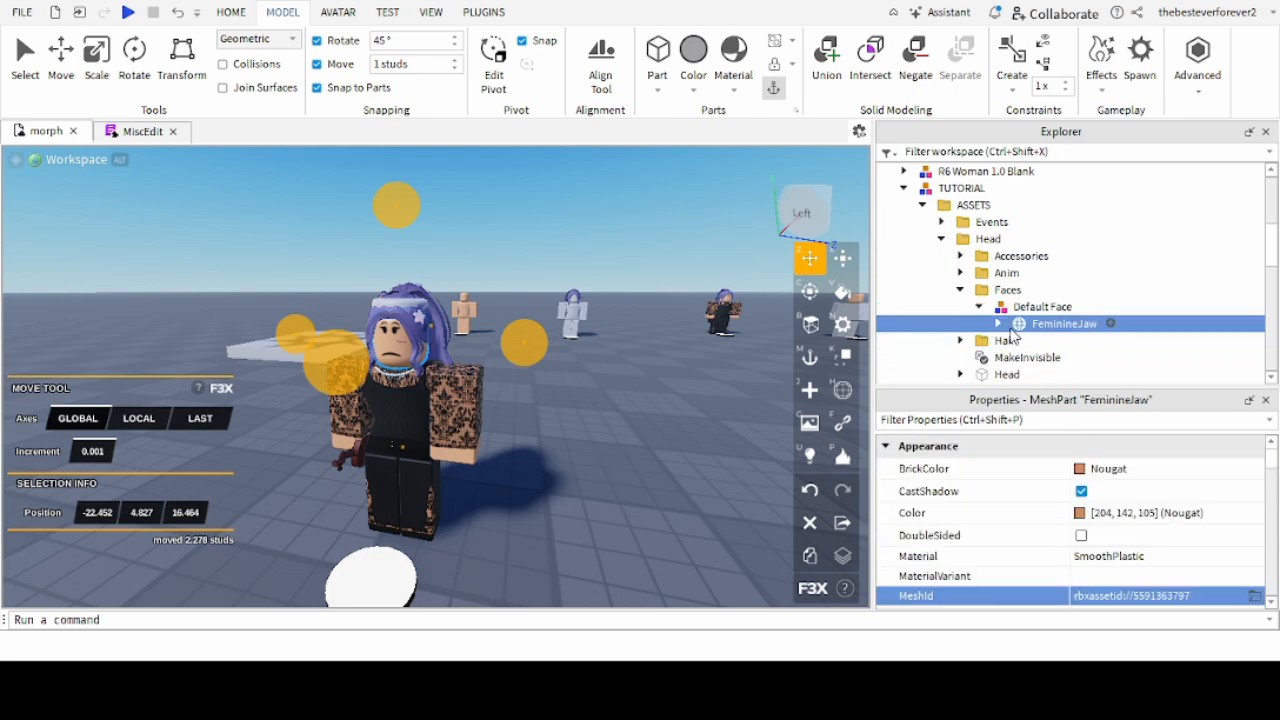
{"action": "scroll", "coordinate": [1100, 556], "scroll_direction": "down", "scroll_amount": 2}
{"action": "left_click", "coordinate": [1152, 540]}
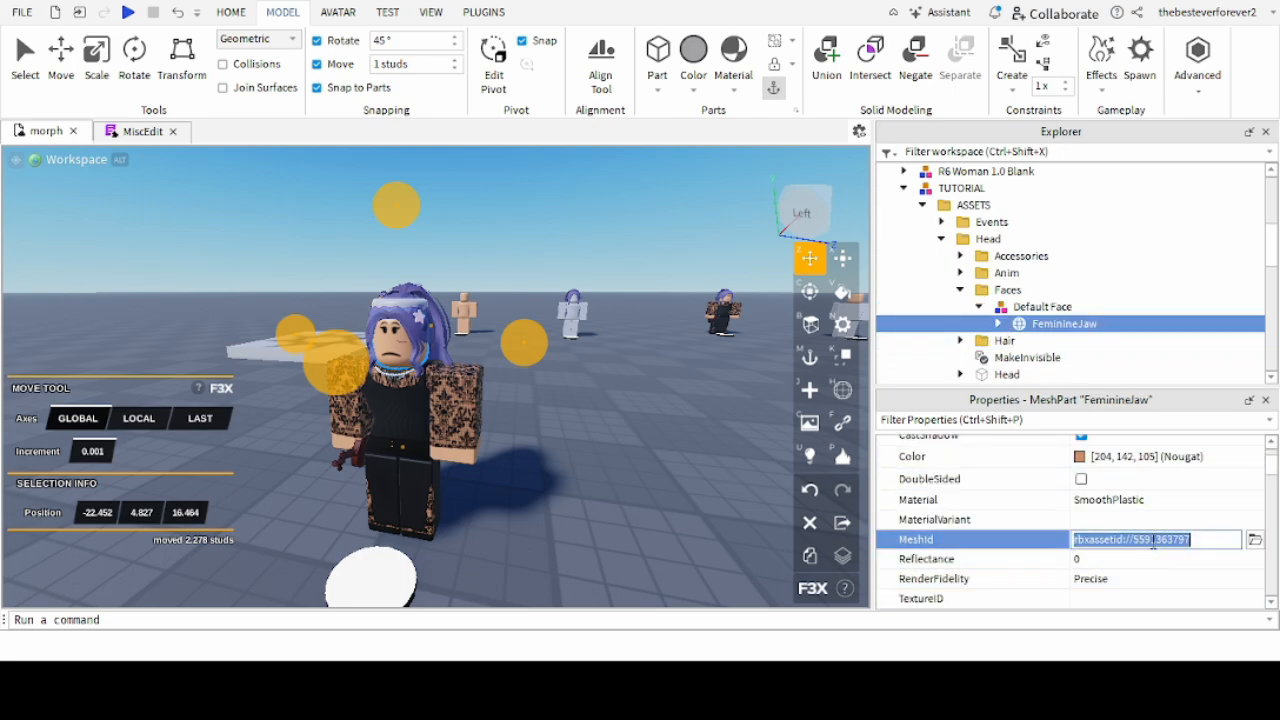
{"action": "left_click", "coordinate": [1004, 374]}
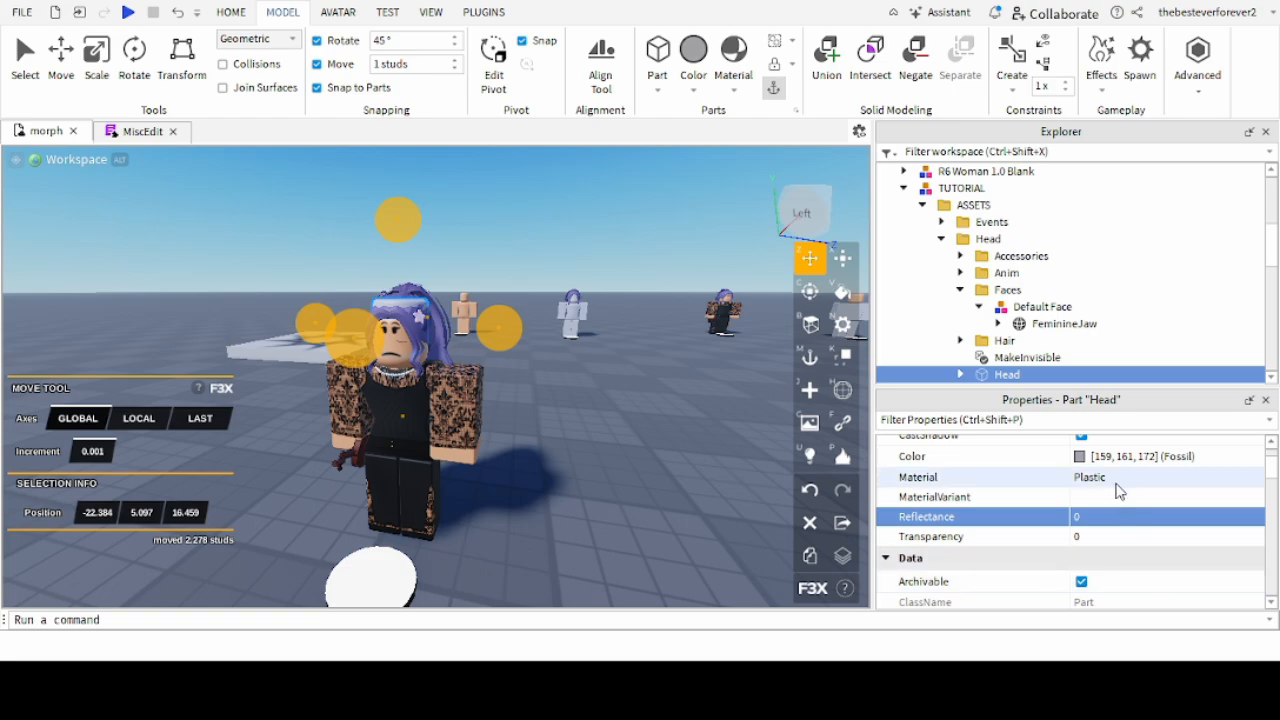
{"action": "scroll", "coordinate": [1135, 500], "scroll_direction": "up", "scroll_amount": 3}
{"action": "scroll", "coordinate": [1143, 517], "scroll_direction": "down", "scroll_amount": 5}
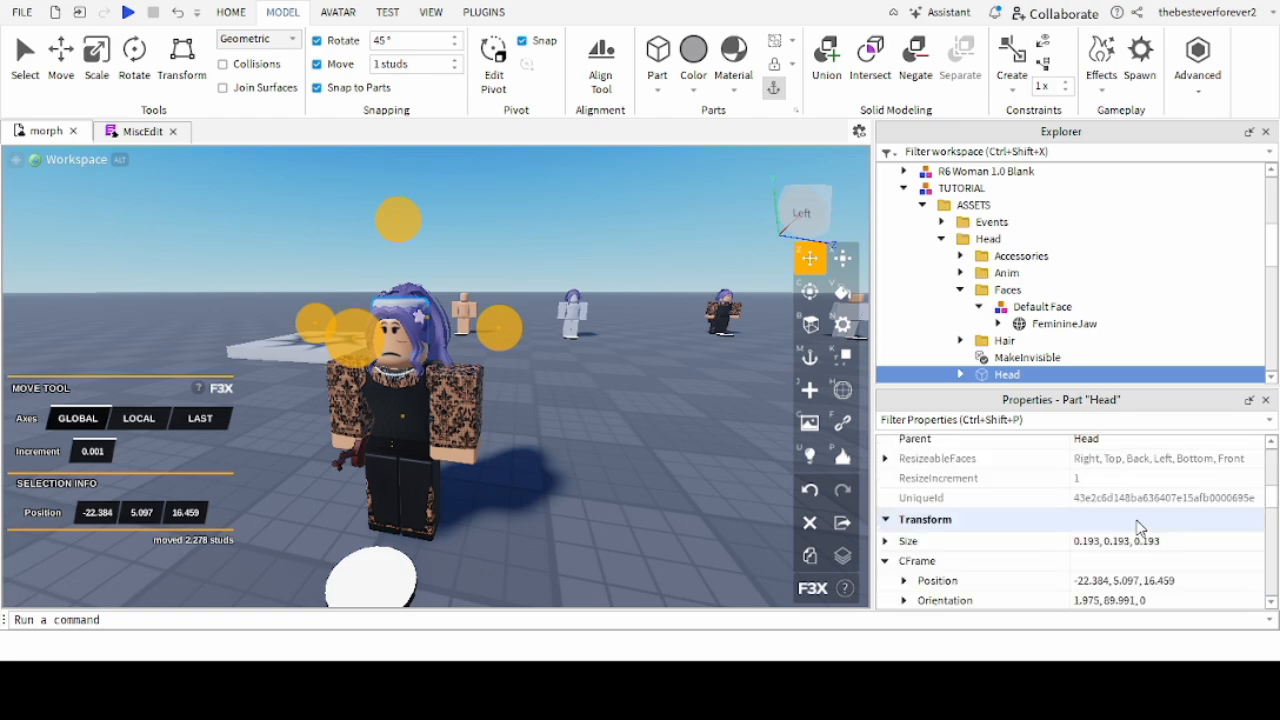
{"action": "scroll", "coordinate": [1140, 532], "scroll_direction": "up", "scroll_amount": 3}
{"action": "scroll", "coordinate": [1138, 532], "scroll_direction": "up", "scroll_amount": 2}
{"action": "left_click", "coordinate": [1072, 573]}
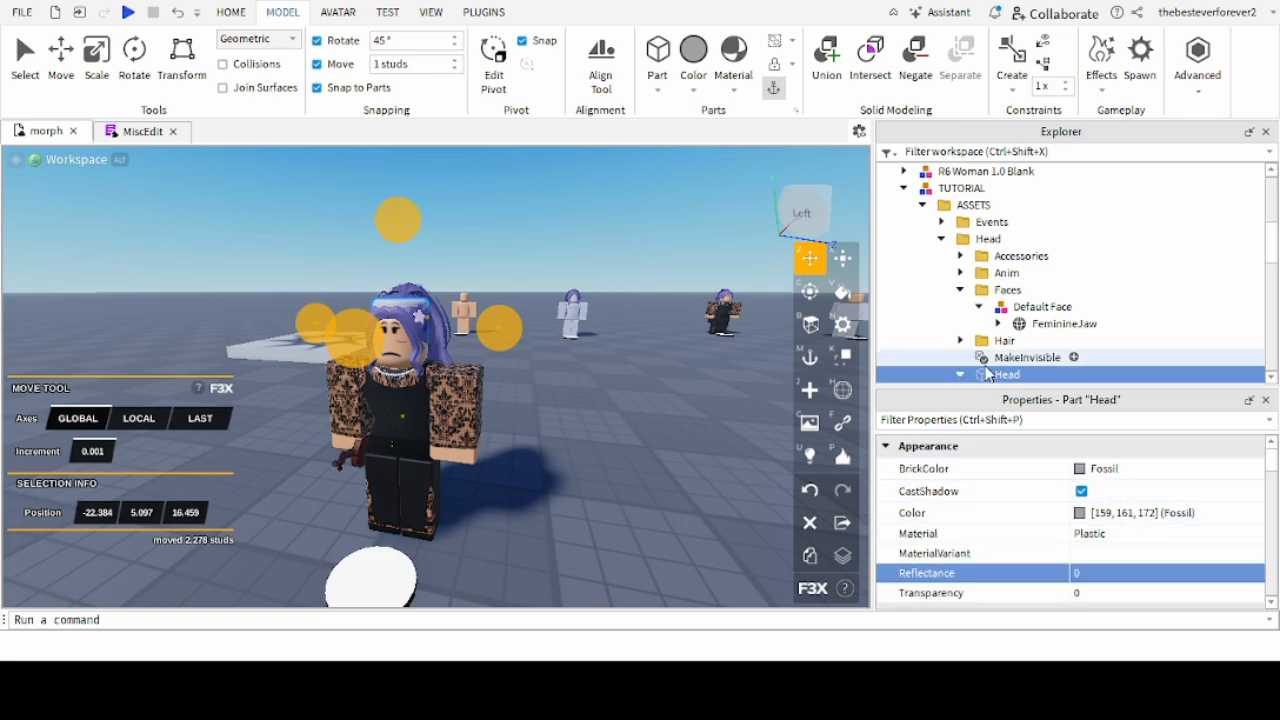
{"action": "scroll", "coordinate": [995, 368], "scroll_direction": "down", "scroll_amount": 1}
{"action": "left_click", "coordinate": [1024, 346]}
{"action": "left_click", "coordinate": [1120, 454]}
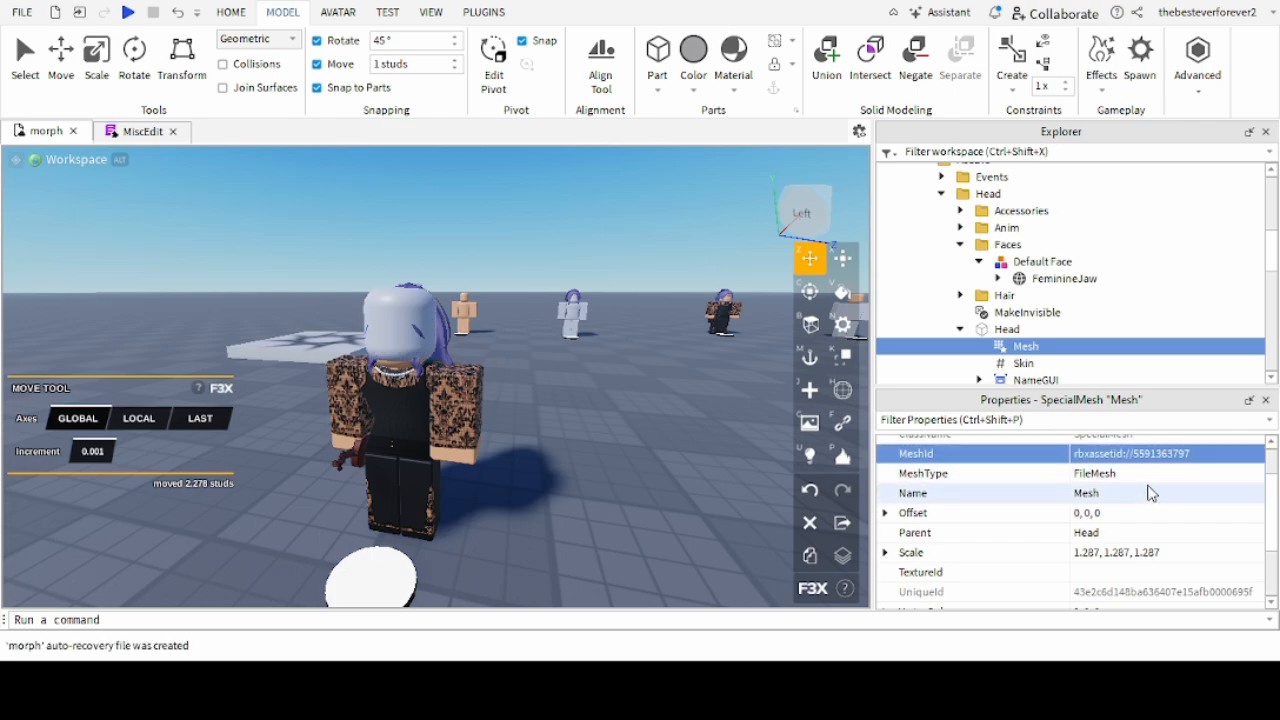
Set the Scale of the Head part's Mesh to 1 and check the head from behind.
{"action": "left_click", "coordinate": [621, 361]}
{"action": "key", "text": "a"}
{"action": "right_click_drag", "start_coordinate": [621, 361], "coordinate": [637, 365]}
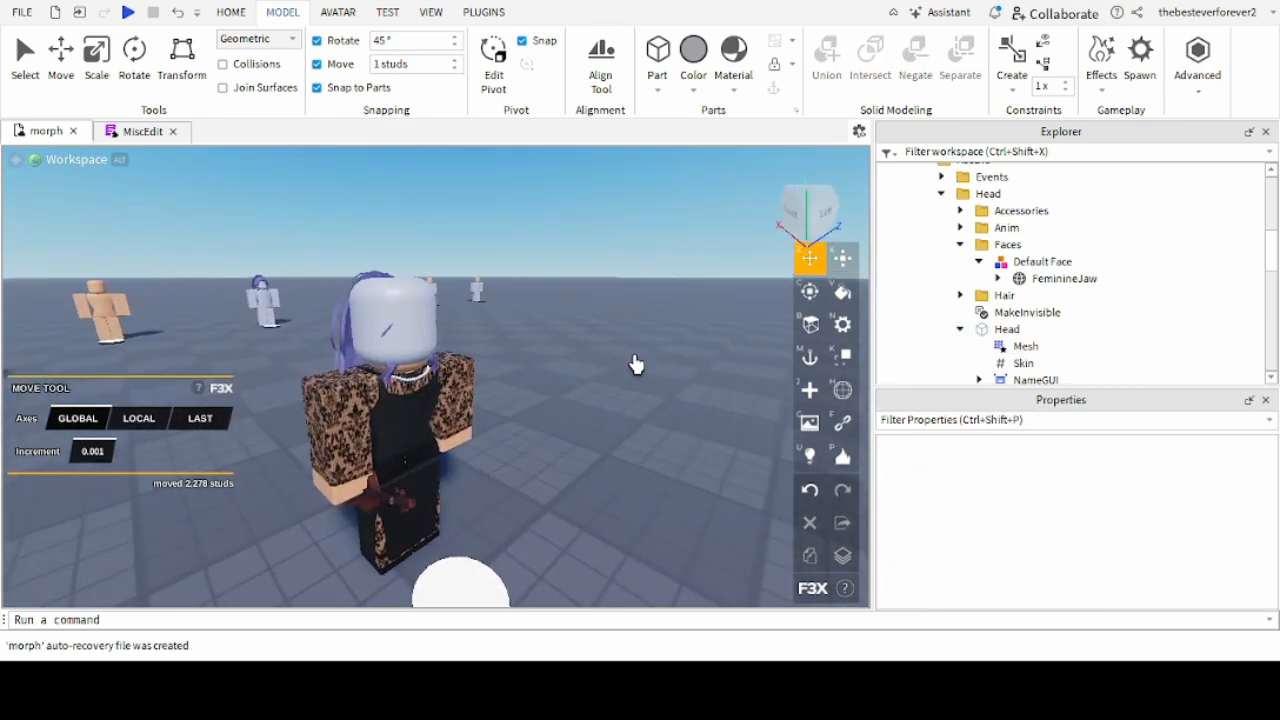
{"action": "left_click", "coordinate": [1008, 333]}
{"action": "left_click", "coordinate": [1024, 346]}
{"action": "left_click", "coordinate": [1145, 565]}
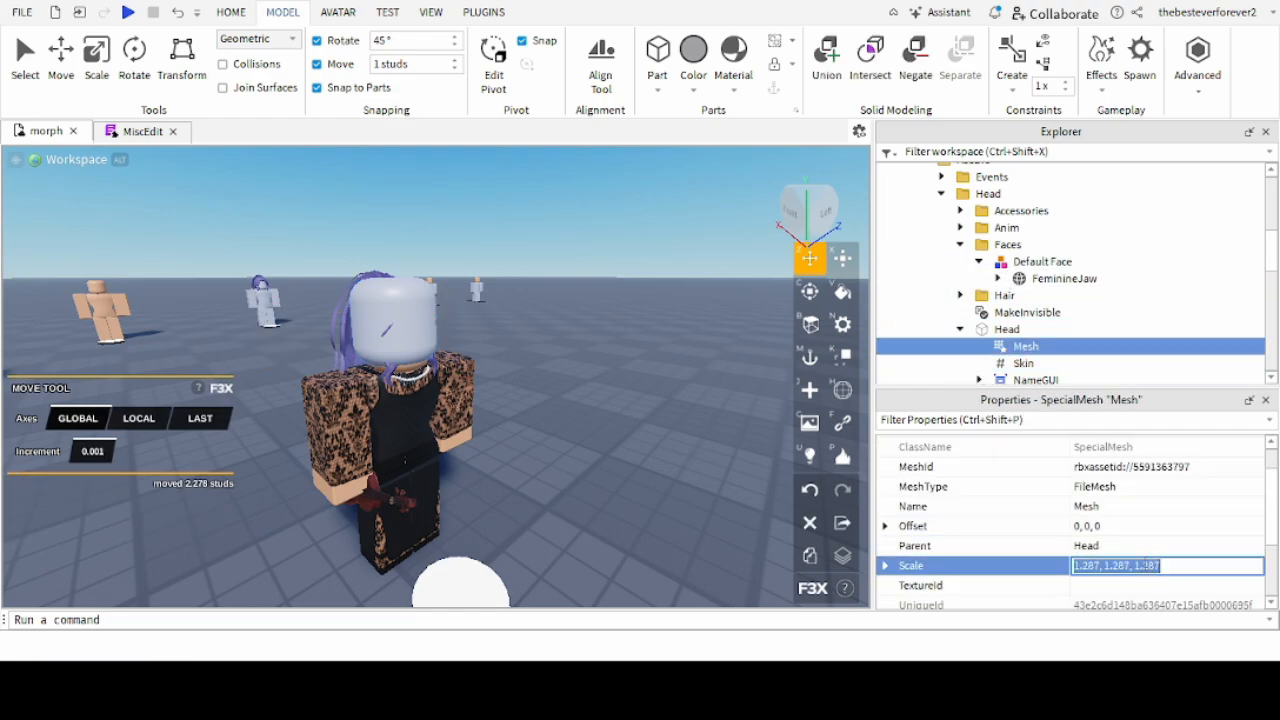
{"action": "scroll", "coordinate": [1143, 566], "scroll_direction": "up", "scroll_amount": 1}
{"action": "scroll", "coordinate": [1143, 571], "scroll_direction": "down", "scroll_amount": 3}
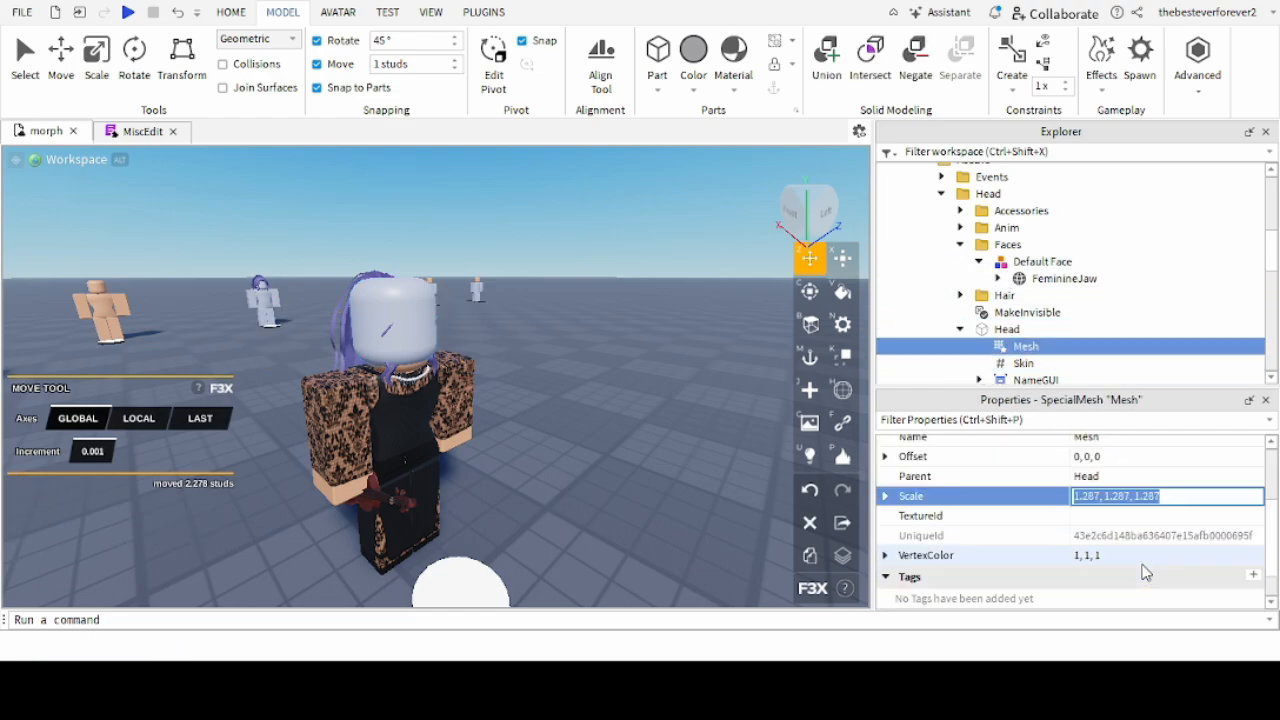
{"action": "scroll", "coordinate": [1145, 572], "scroll_direction": "up", "scroll_amount": 3}
{"action": "scroll", "coordinate": [1143, 571], "scroll_direction": "down", "scroll_amount": 1}
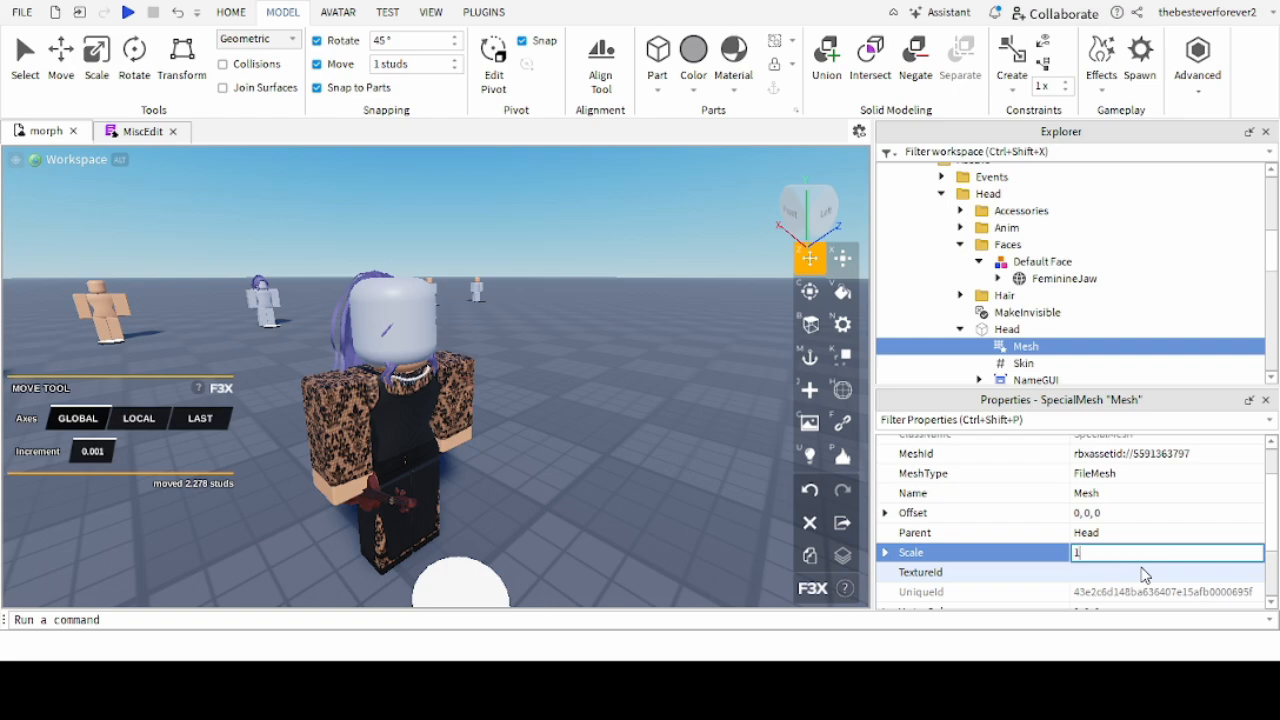
{"action": "type", "text": "1"}
{"action": "key", "text": "Return"}
{"action": "scroll", "coordinate": [560, 322], "scroll_direction": "up", "scroll_amount": 3}
{"action": "left_click", "coordinate": [549, 314]}
{"action": "right_click_drag", "start_coordinate": [549, 314], "coordinate": [549, 314]}
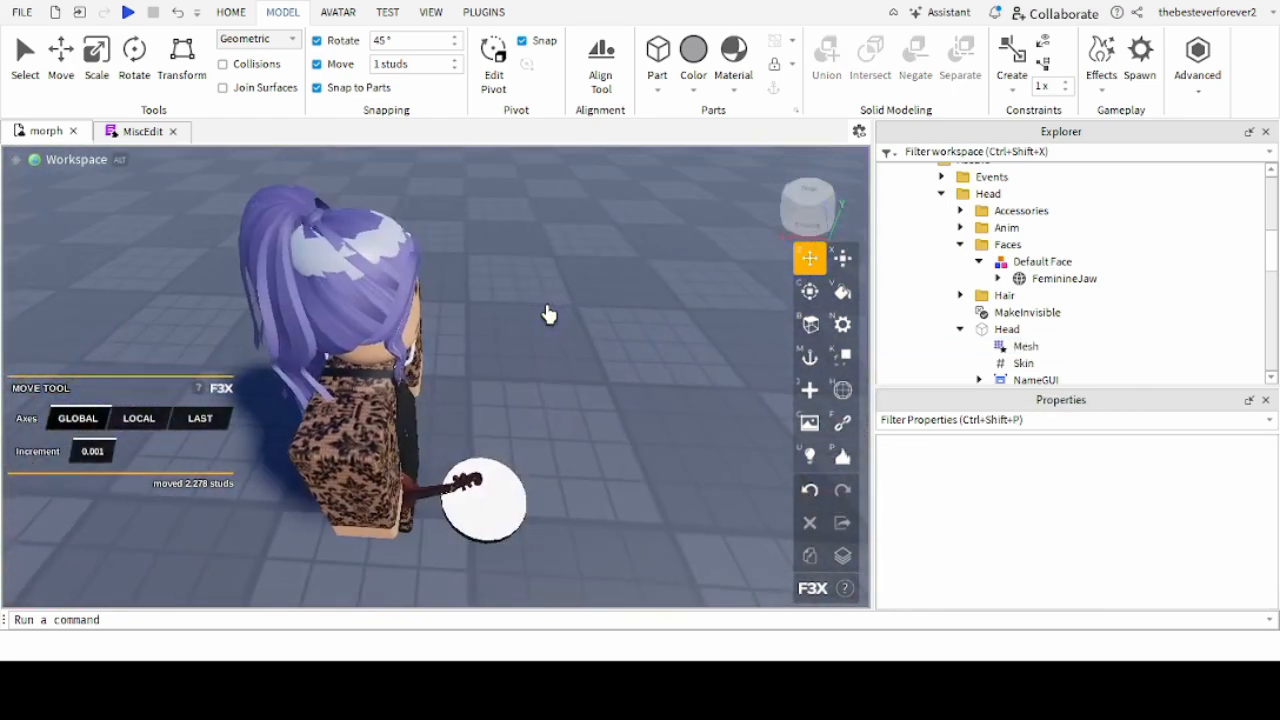
Expand the TUTORIAL model's Hair folder and move the Hair part about 5.91 studs sideways off the head.
{"action": "scroll", "coordinate": [1045, 328], "scroll_direction": "up", "scroll_amount": 3}
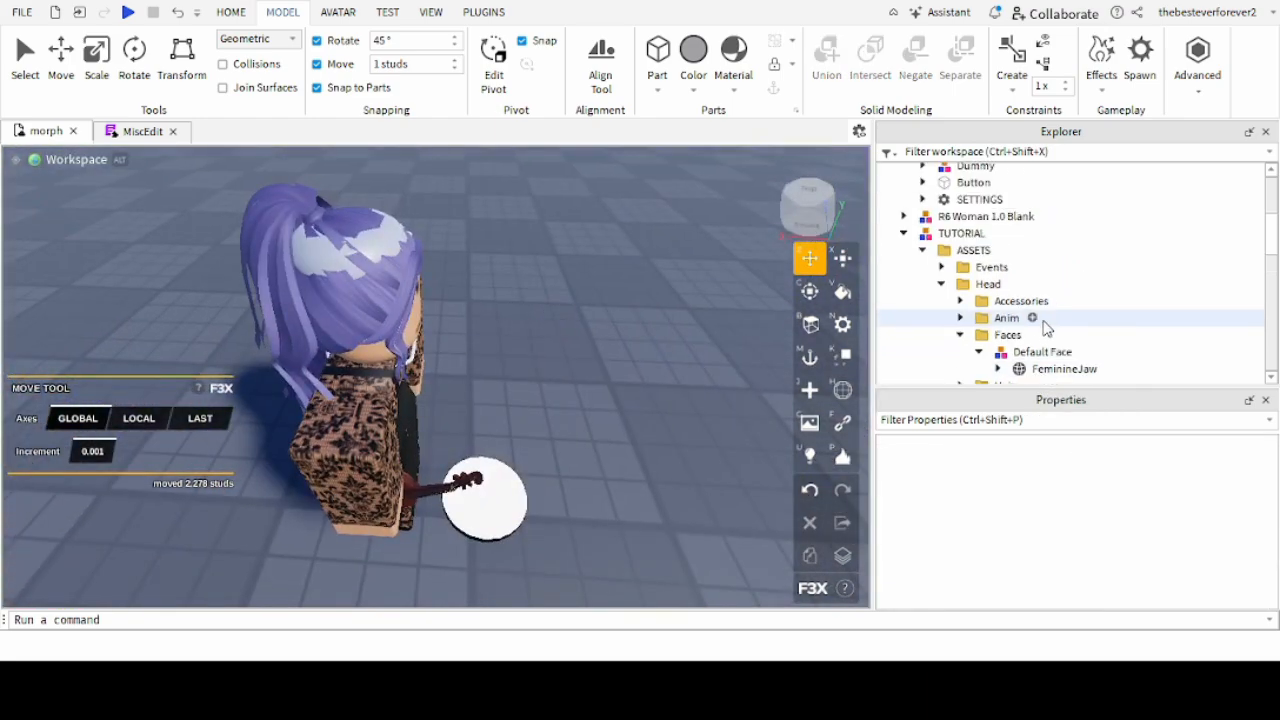
{"action": "scroll", "coordinate": [1030, 323], "scroll_direction": "down", "scroll_amount": 1}
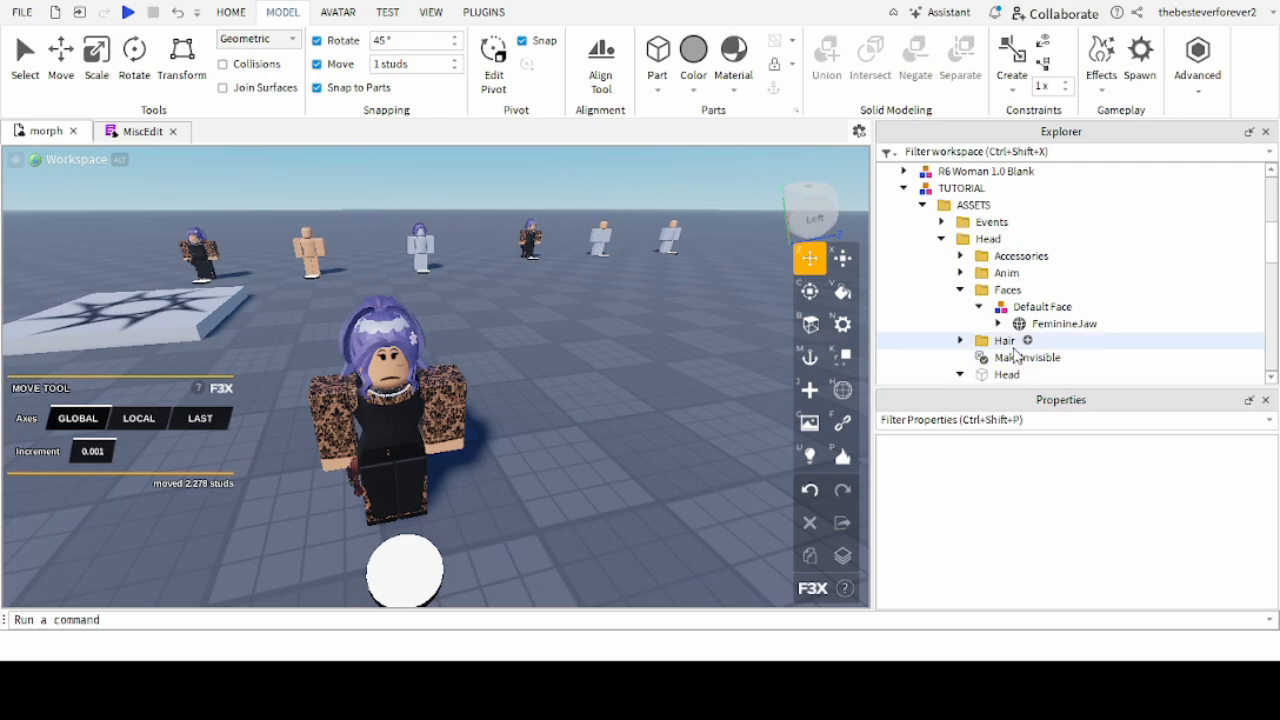
{"action": "left_click", "coordinate": [960, 340]}
{"action": "left_click", "coordinate": [880, 316]}
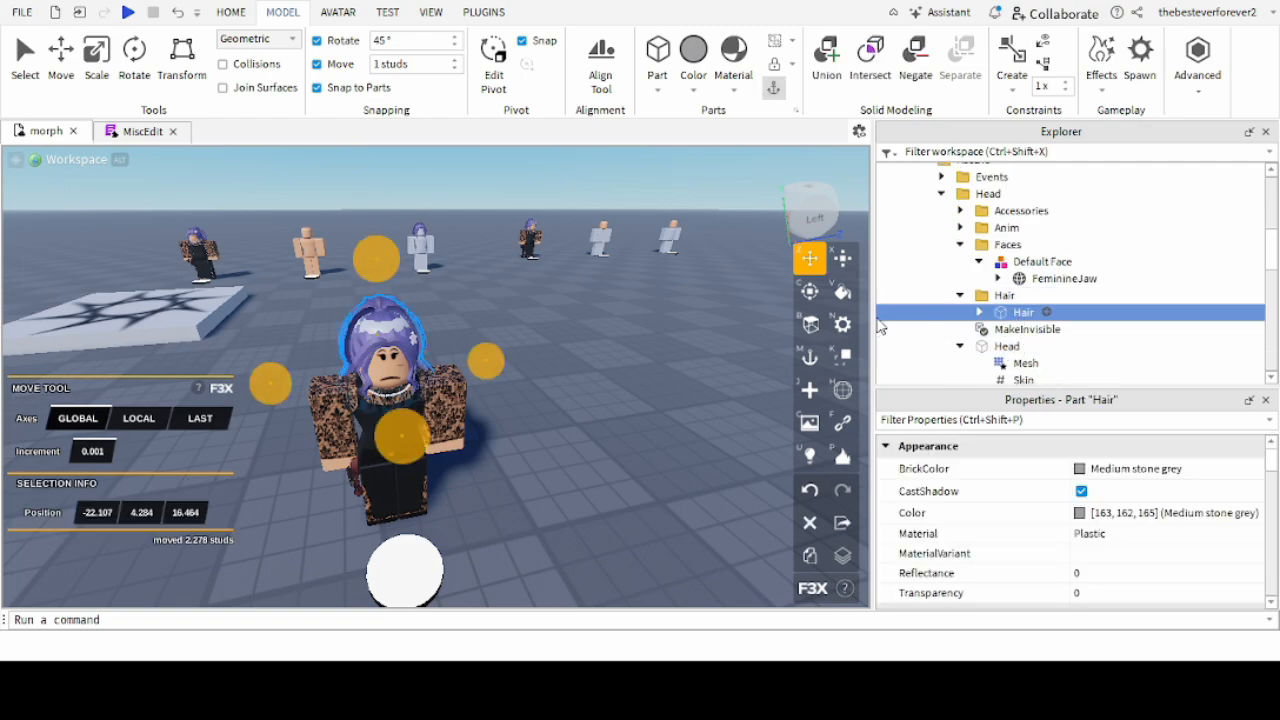
{"action": "left_click_drag", "start_coordinate": [498, 365], "coordinate": [698, 340]}
{"action": "key", "text": "a"}
{"action": "right_click_drag", "start_coordinate": [488, 320], "coordinate": [488, 319]}
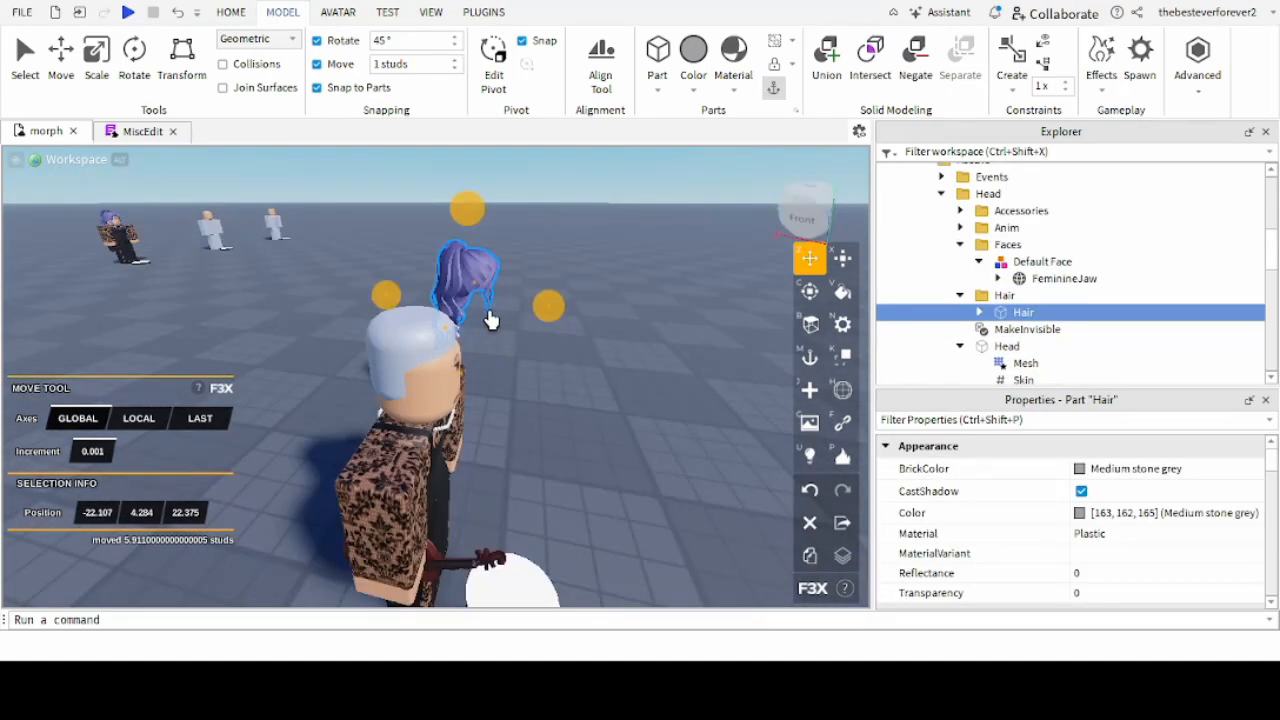
{"action": "right_click_drag", "start_coordinate": [626, 325], "coordinate": [631, 325]}
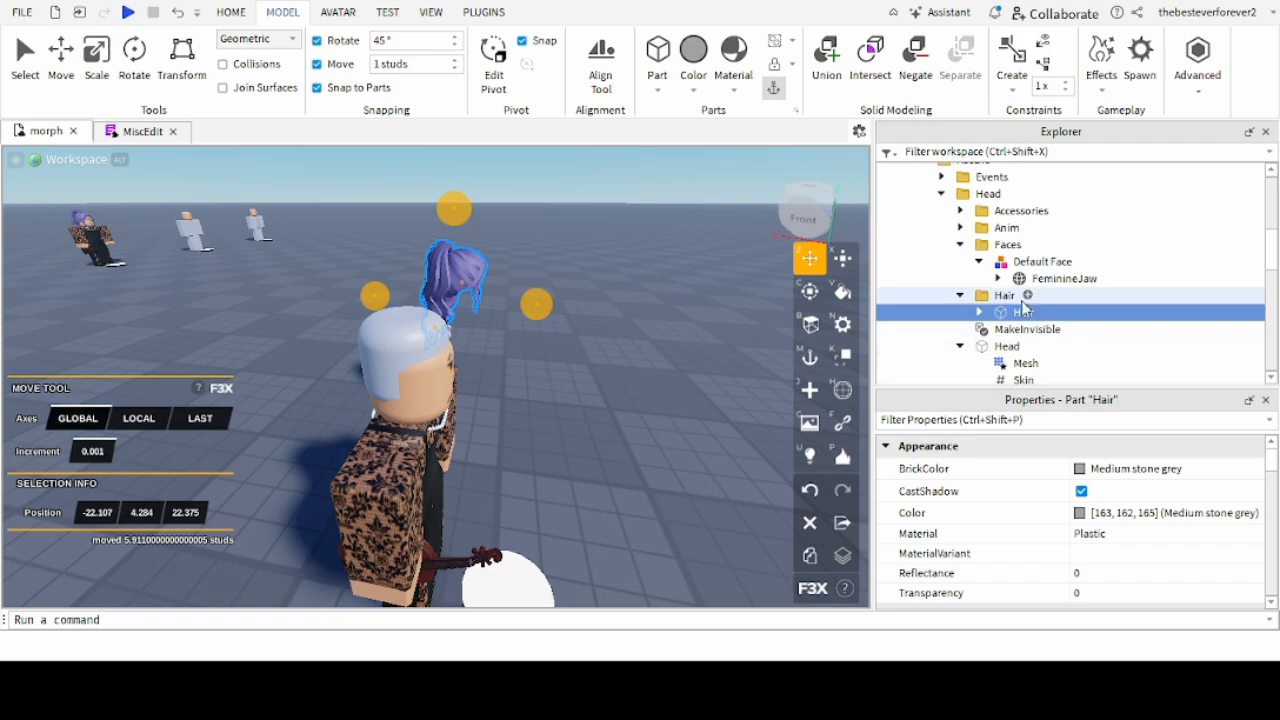
Set the Head part's X position to -22.452 and Y position to 4.827 to match FeminineJaw.
{"action": "scroll", "coordinate": [1025, 338], "scroll_direction": "down", "scroll_amount": 2}
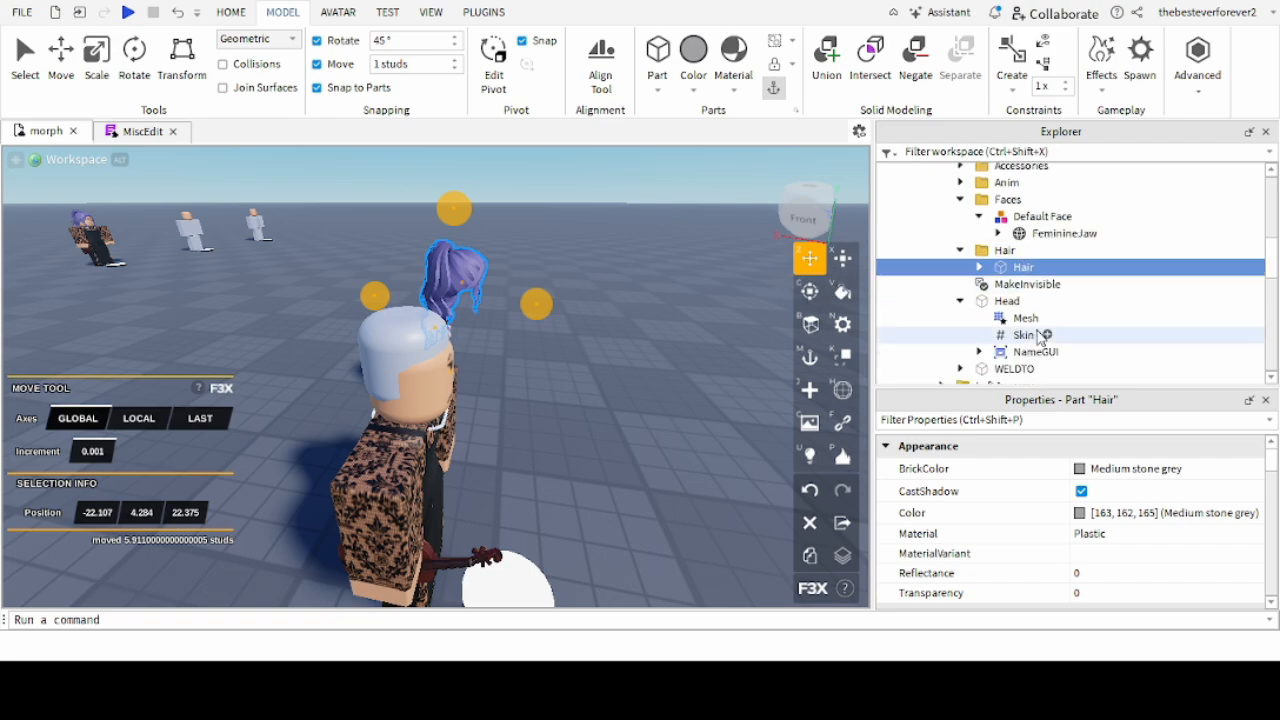
{"action": "left_click", "coordinate": [1040, 236]}
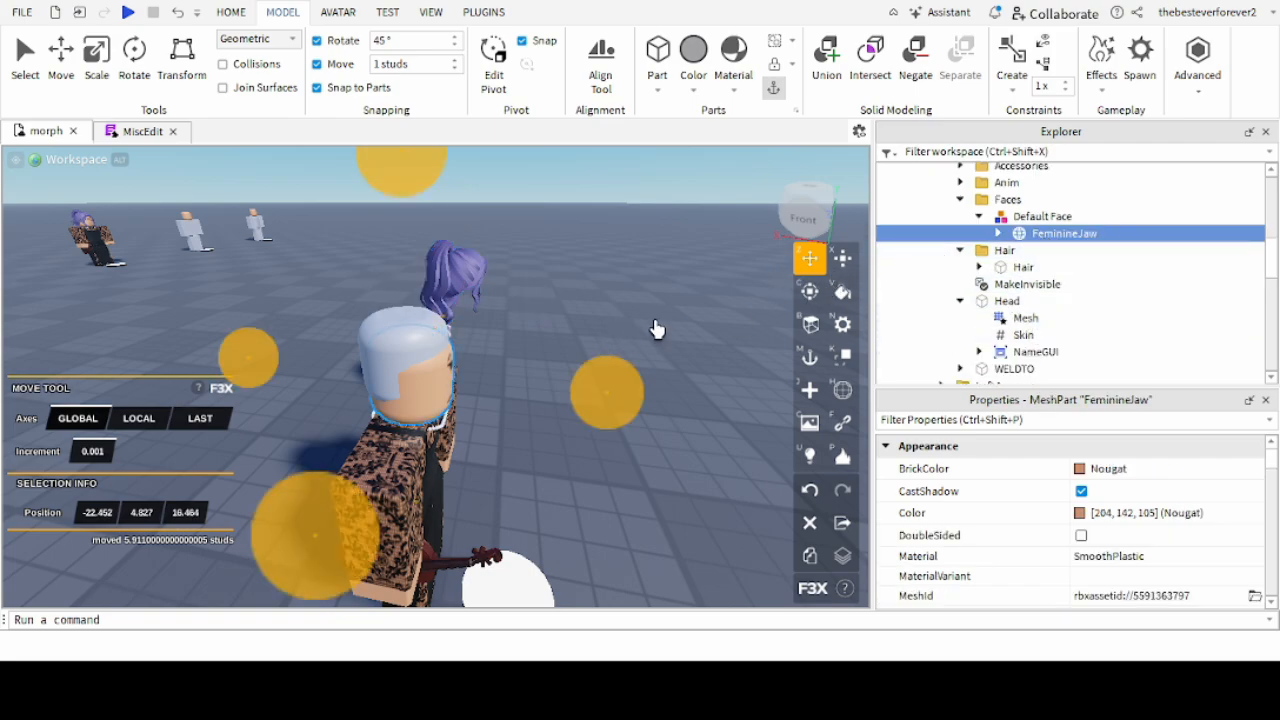
{"action": "left_click", "coordinate": [1007, 301]}
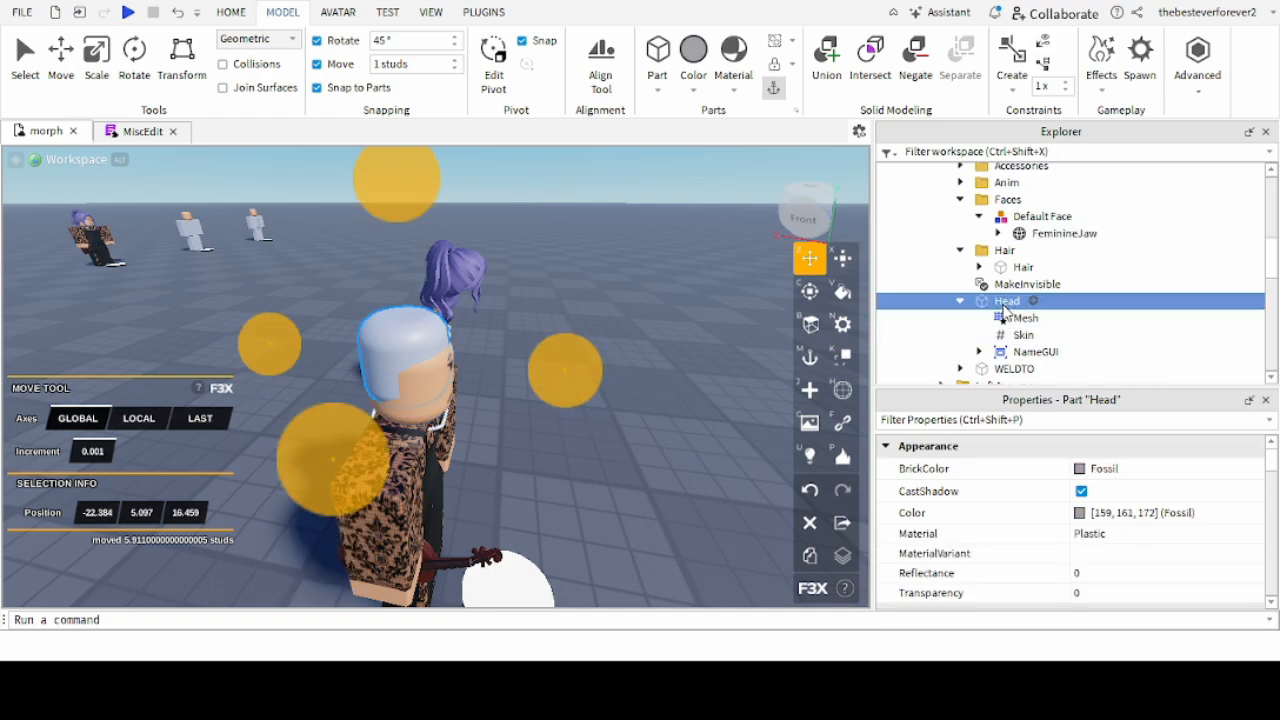
{"action": "left_click", "coordinate": [1037, 236]}
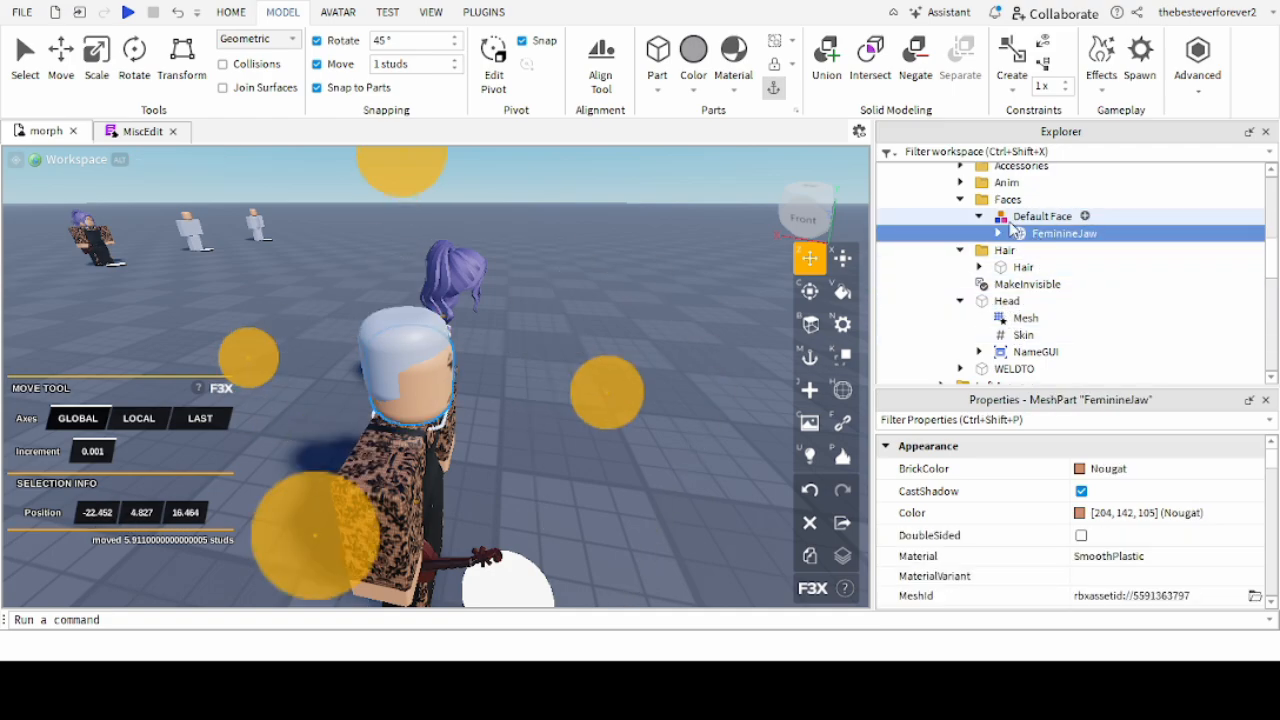
{"action": "left_click", "coordinate": [1007, 301]}
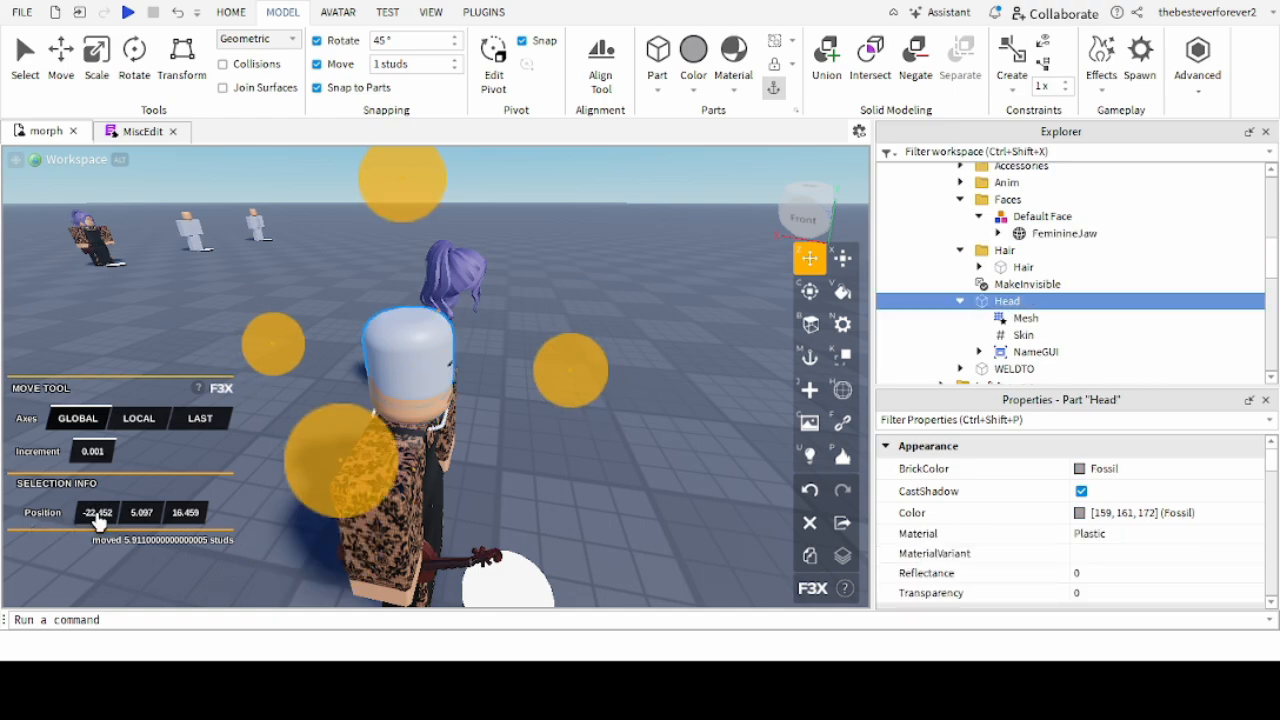
{"action": "left_click", "coordinate": [1034, 238]}
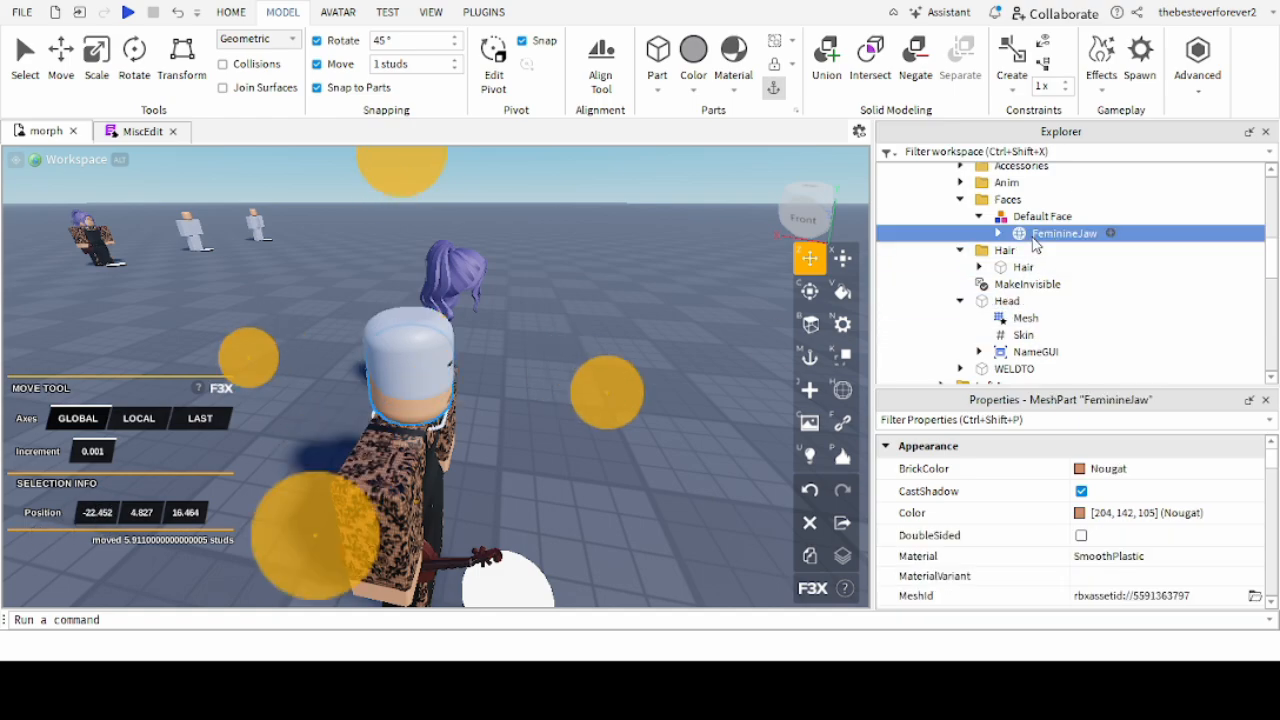
{"action": "left_click", "coordinate": [1007, 301]}
{"action": "left_click", "coordinate": [152, 512]}
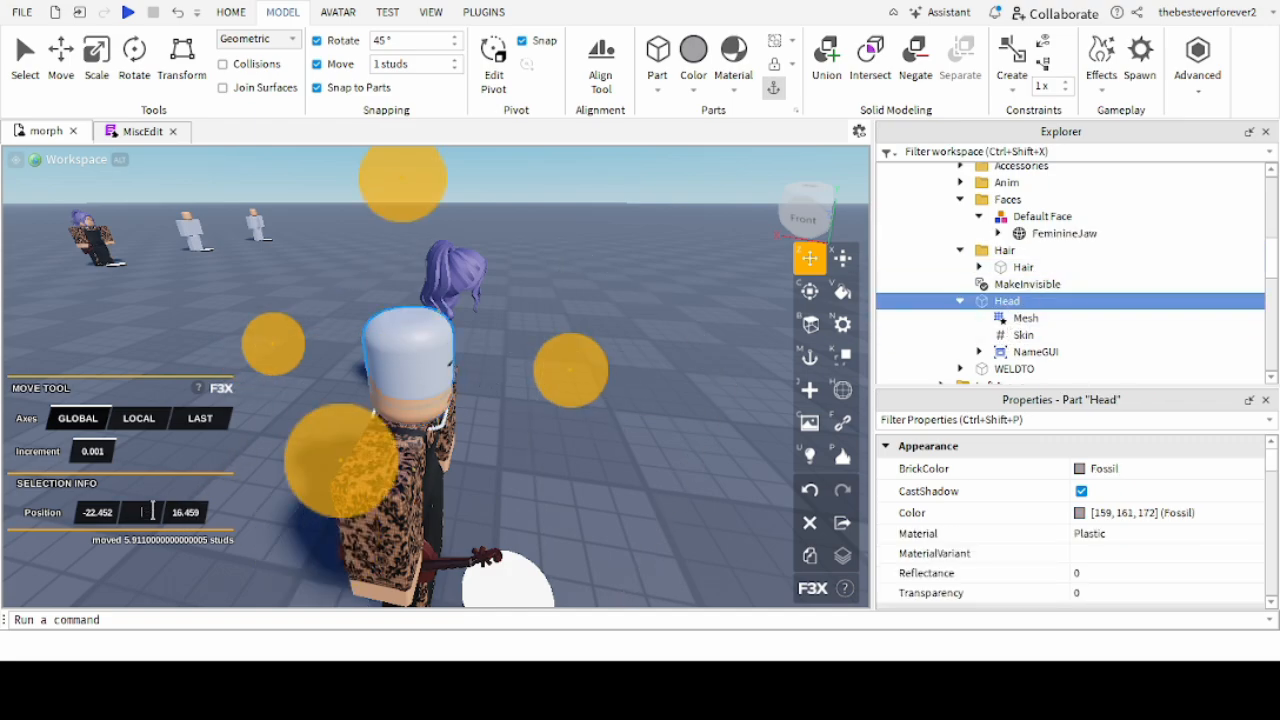
{"action": "type", "text": "4.823"}
{"action": "key", "text": "Return"}
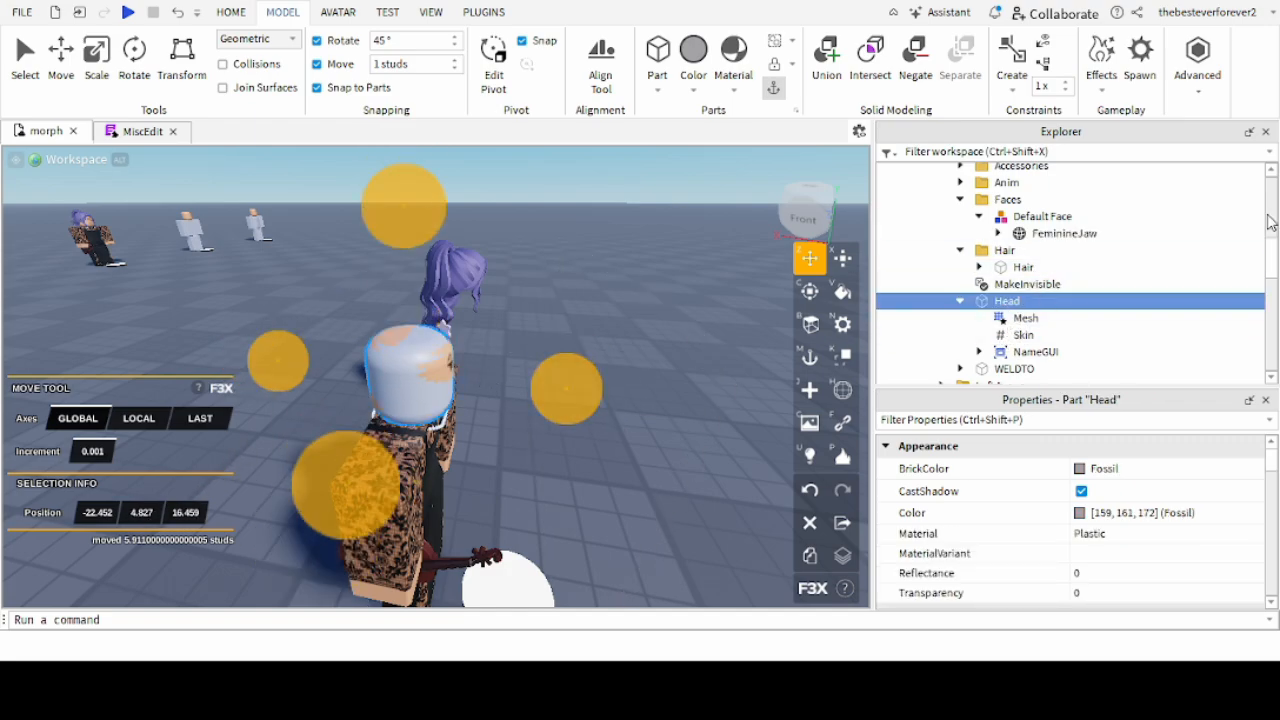
Compare the Head part with FeminineJaw again and examine the head from the front.
{"action": "left_click", "coordinate": [1042, 235]}
{"action": "left_click", "coordinate": [1040, 300]}
{"action": "left_click", "coordinate": [653, 255]}
{"action": "right_click_drag", "start_coordinate": [653, 255], "coordinate": [652, 255]}
{"action": "key", "text": "s"}
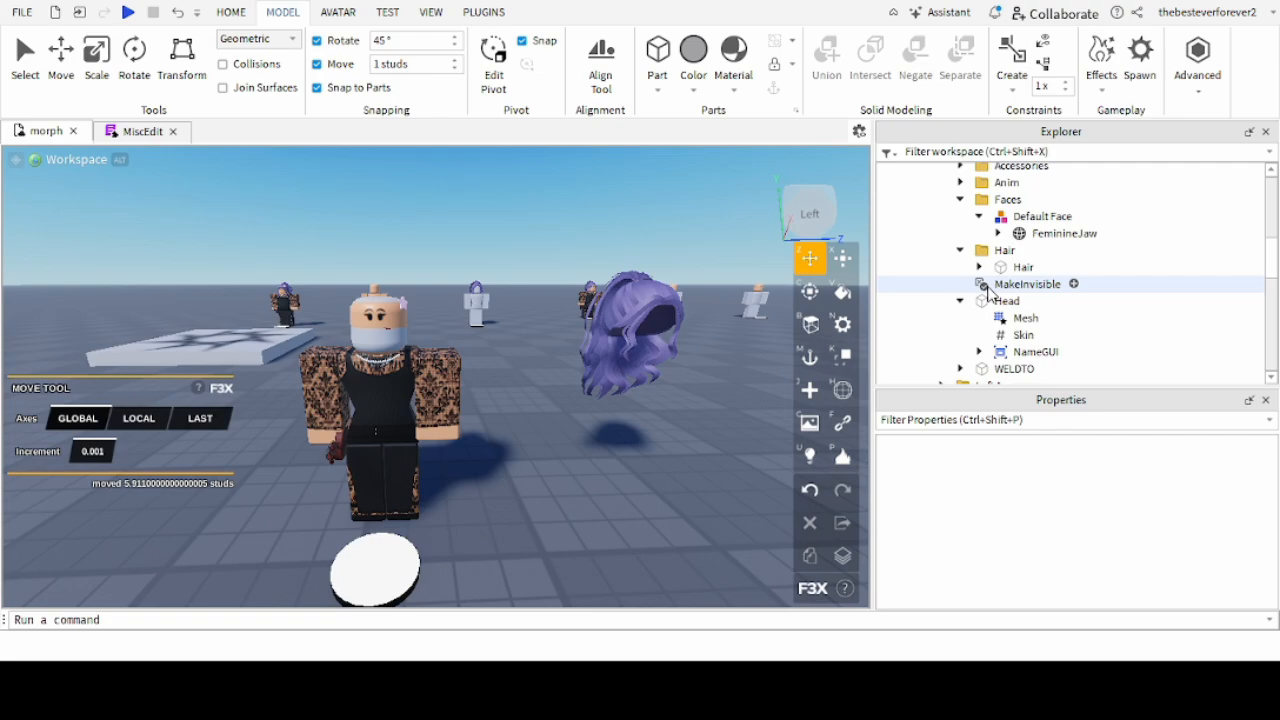
Set the Transparency of the FeminineJaw mesh in the Default Face model to 1.
{"action": "scroll", "coordinate": [1046, 288], "scroll_direction": "up", "scroll_amount": 2}
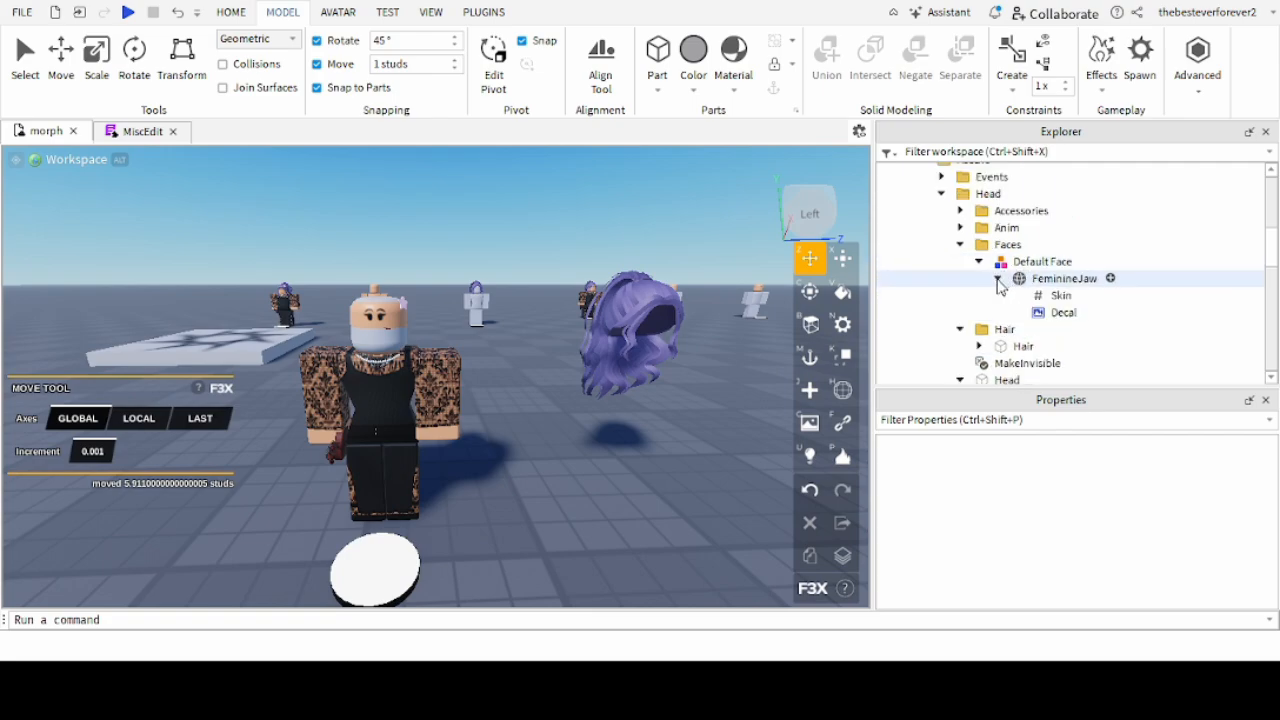
{"action": "left_click", "coordinate": [1060, 279]}
{"action": "scroll", "coordinate": [1113, 543], "scroll_direction": "down", "scroll_amount": 2}
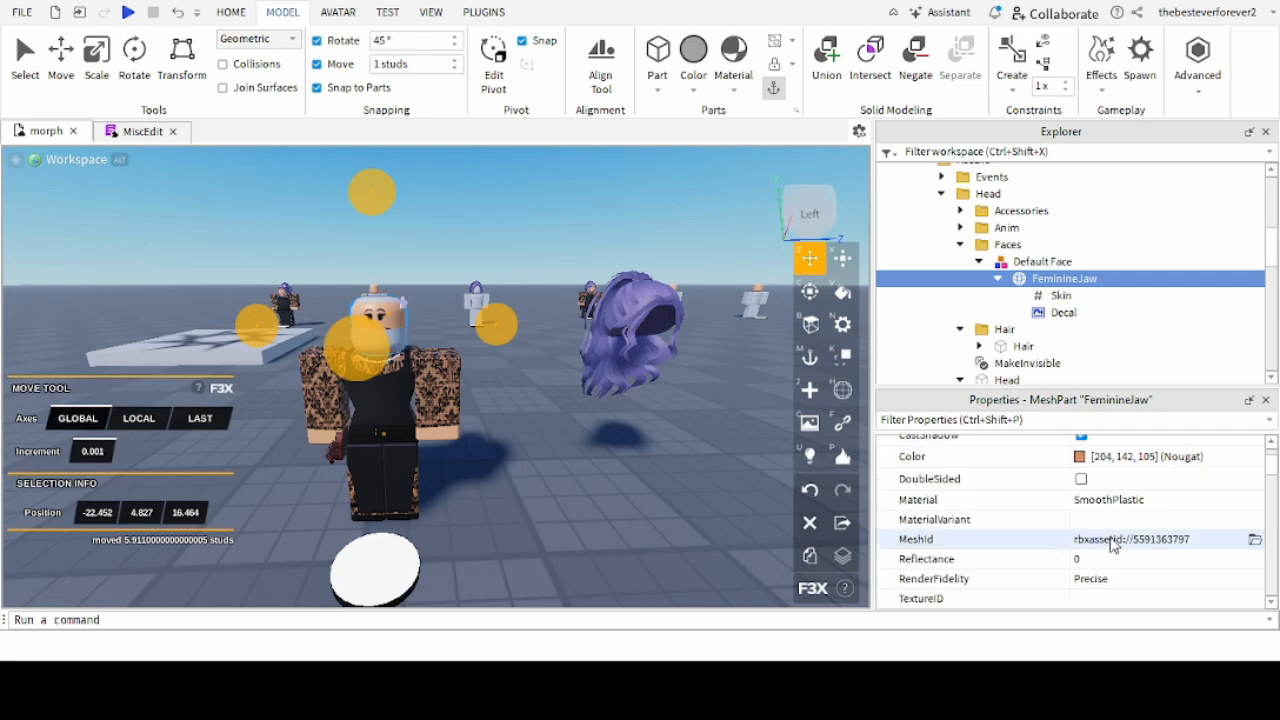
{"action": "scroll", "coordinate": [1118, 538], "scroll_direction": "down", "scroll_amount": 2}
{"action": "left_click", "coordinate": [1091, 563]}
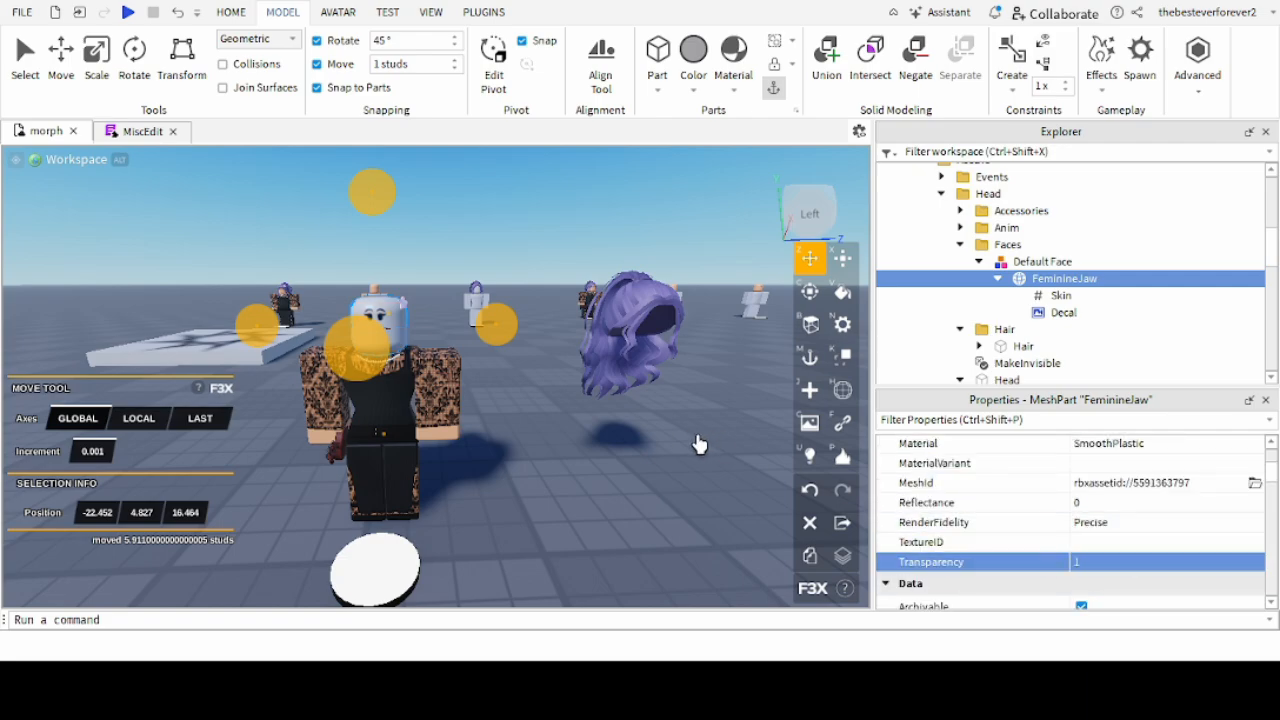
Examine the TUTORIAL morph's head from several sides, checking its alignment and where the face decal sits.
{"action": "left_click", "coordinate": [699, 444]}
{"action": "right_click_drag", "start_coordinate": [699, 444], "coordinate": [697, 446]}
{"action": "scroll", "coordinate": [697, 446], "scroll_direction": "up", "scroll_amount": 3}
{"action": "scroll", "coordinate": [699, 446], "scroll_direction": "down", "scroll_amount": 2}
{"action": "scroll", "coordinate": [706, 357], "scroll_direction": "up", "scroll_amount": 4}
{"action": "right_click_drag", "start_coordinate": [706, 357], "coordinate": [737, 281]}
{"action": "scroll", "coordinate": [737, 366], "scroll_direction": "down", "scroll_amount": 2}
{"action": "scroll", "coordinate": [739, 283], "scroll_direction": "down", "scroll_amount": 2}
{"action": "right_click_drag", "start_coordinate": [594, 323], "coordinate": [592, 323]}
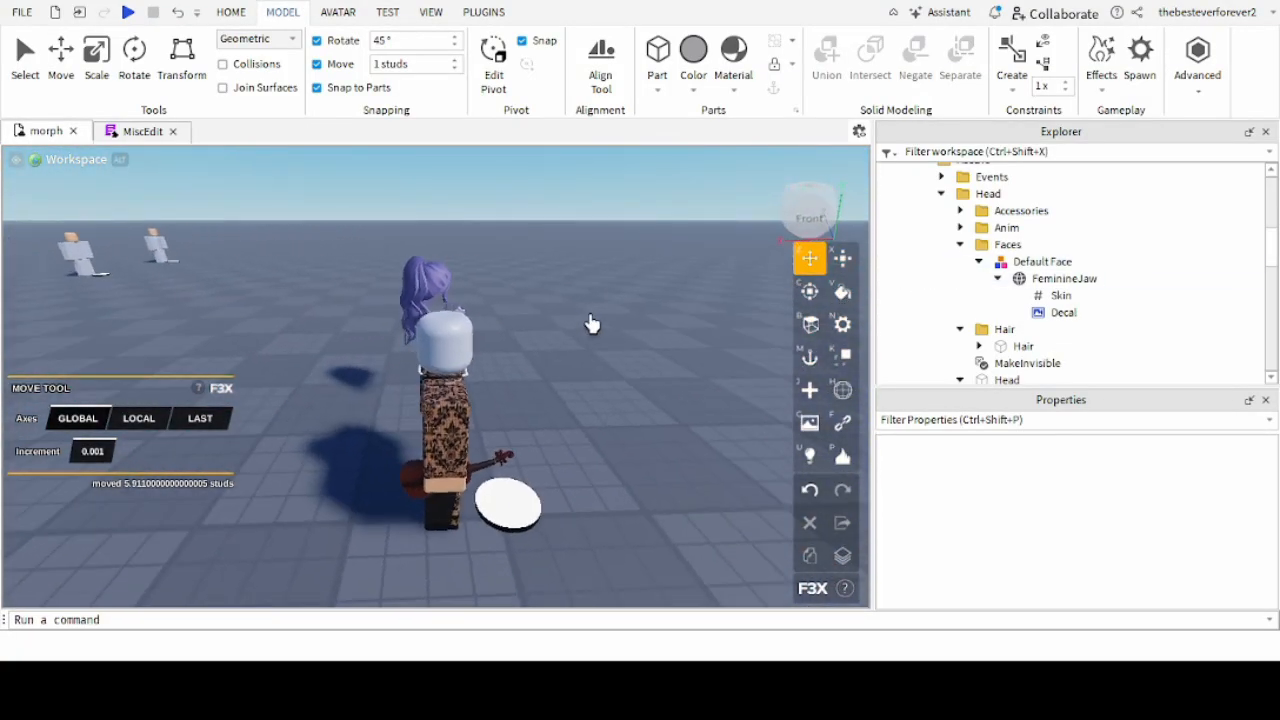
{"action": "scroll", "coordinate": [592, 323], "scroll_direction": "up", "scroll_amount": 1}
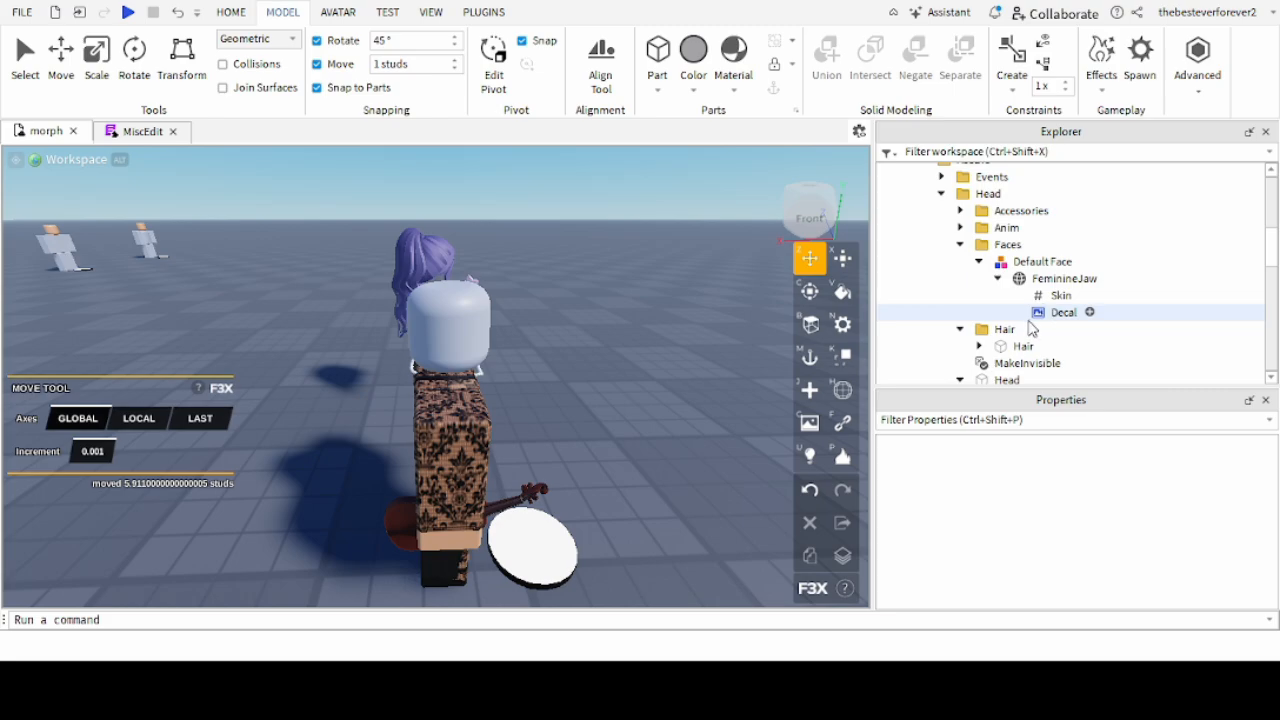
Compare the rotation of FeminineJaw and the Head part, and set the Head part's X rotation to 0 to match.
{"action": "left_click", "coordinate": [926, 279]}
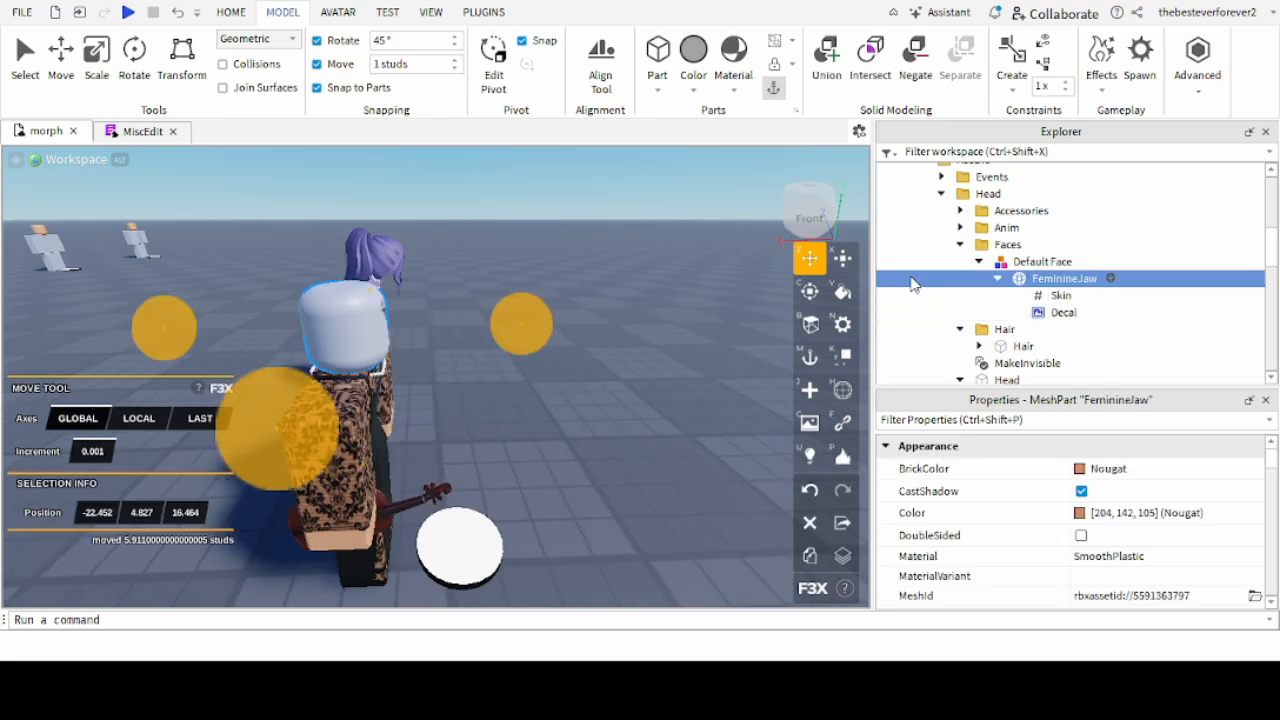
{"action": "left_click", "coordinate": [810, 292]}
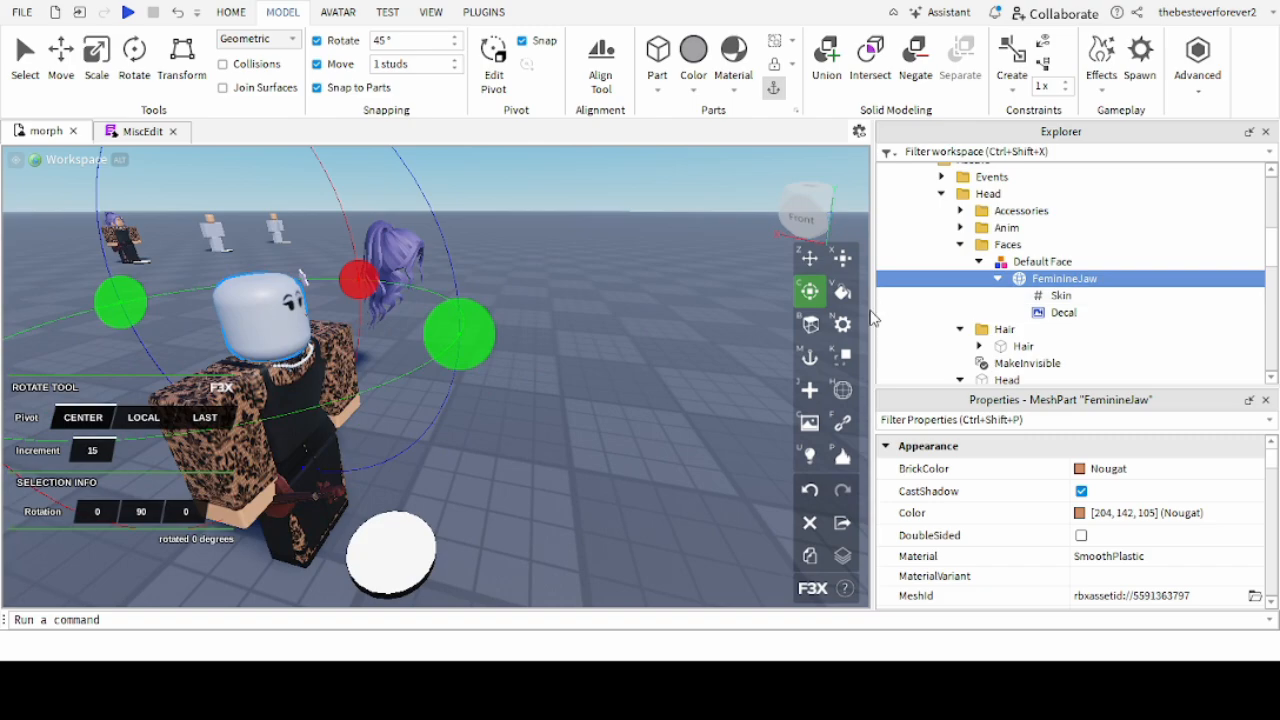
{"action": "left_click", "coordinate": [1010, 380]}
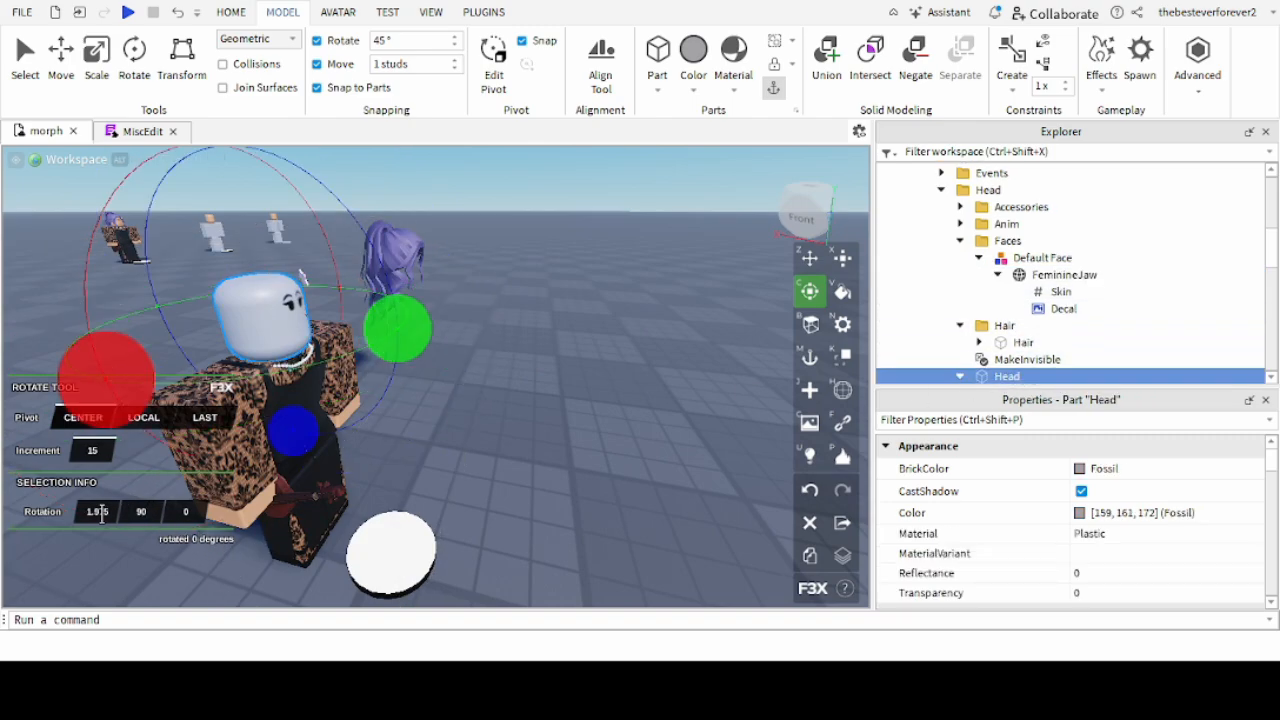
{"action": "right_click_drag", "start_coordinate": [611, 413], "coordinate": [611, 413]}
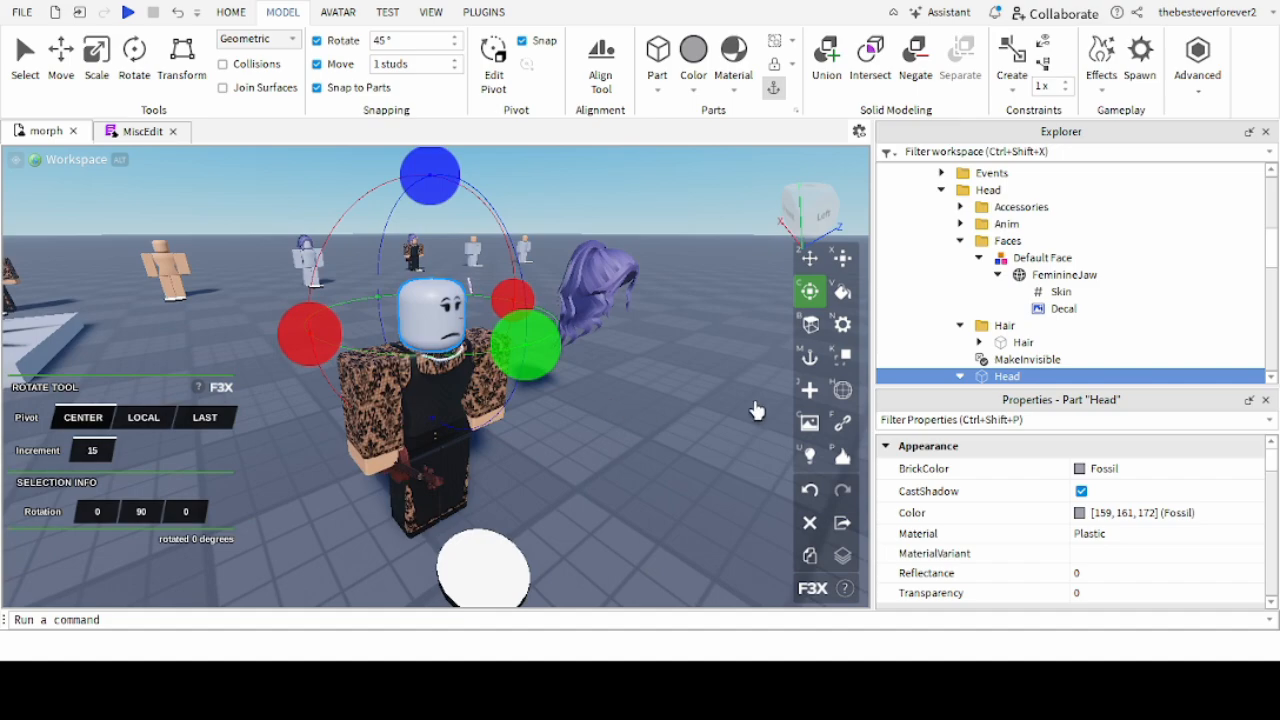
Copy FeminineJaw's color 204, 142, 105 to the Head part and check the face from the front.
{"action": "scroll", "coordinate": [1031, 347], "scroll_direction": "down", "scroll_amount": 1}
{"action": "scroll", "coordinate": [1033, 343], "scroll_direction": "up", "scroll_amount": 2}
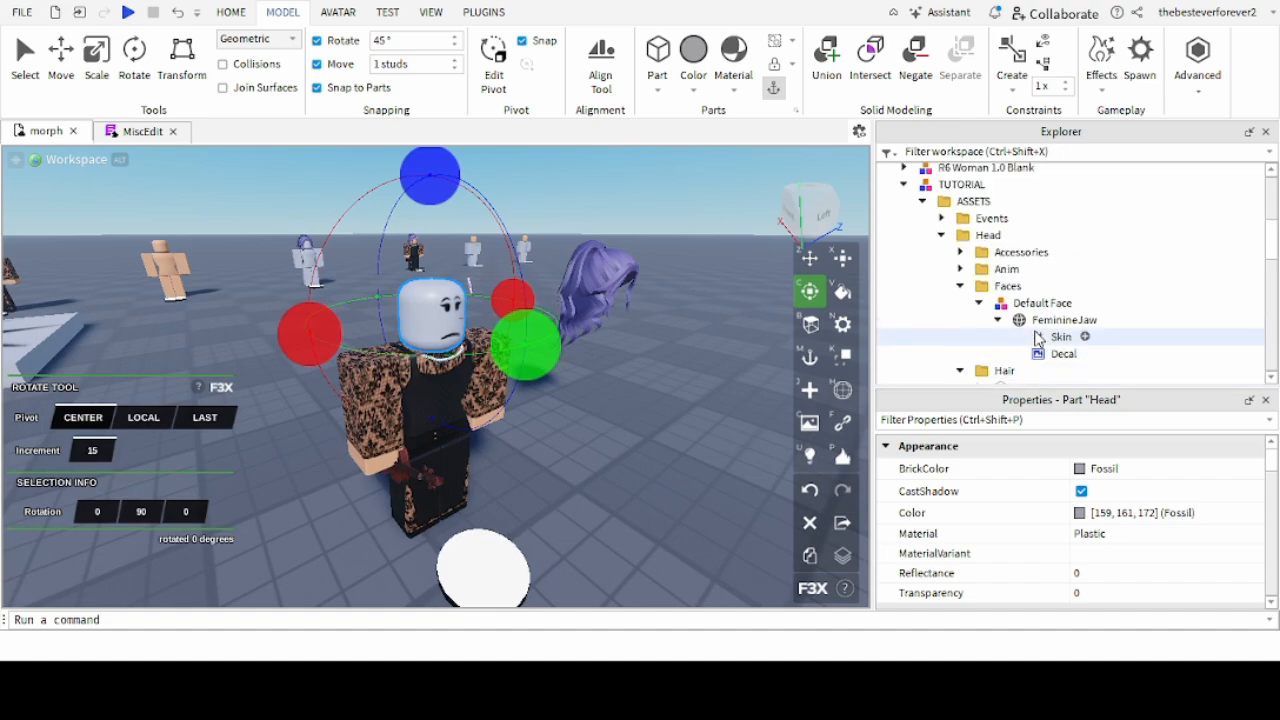
{"action": "scroll", "coordinate": [1034, 335], "scroll_direction": "down", "scroll_amount": 1}
{"action": "left_click", "coordinate": [1040, 275]}
{"action": "left_click", "coordinate": [1108, 512]}
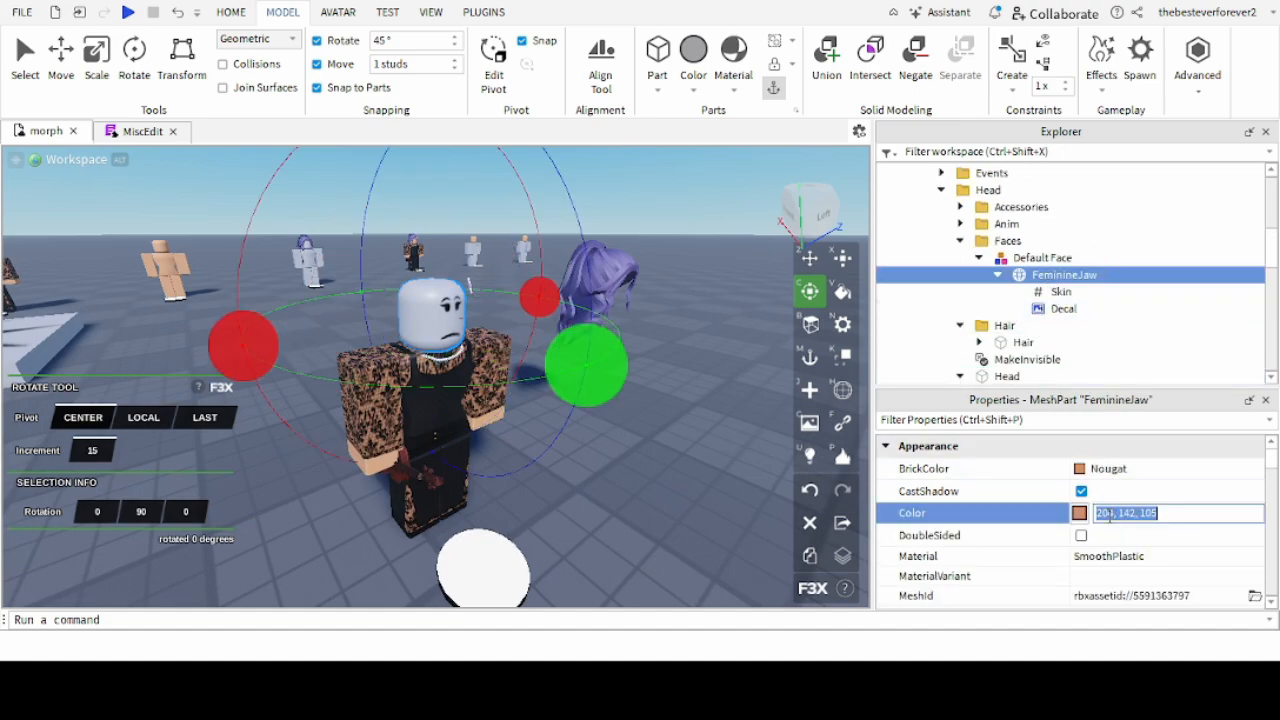
{"action": "left_click", "coordinate": [1020, 345]}
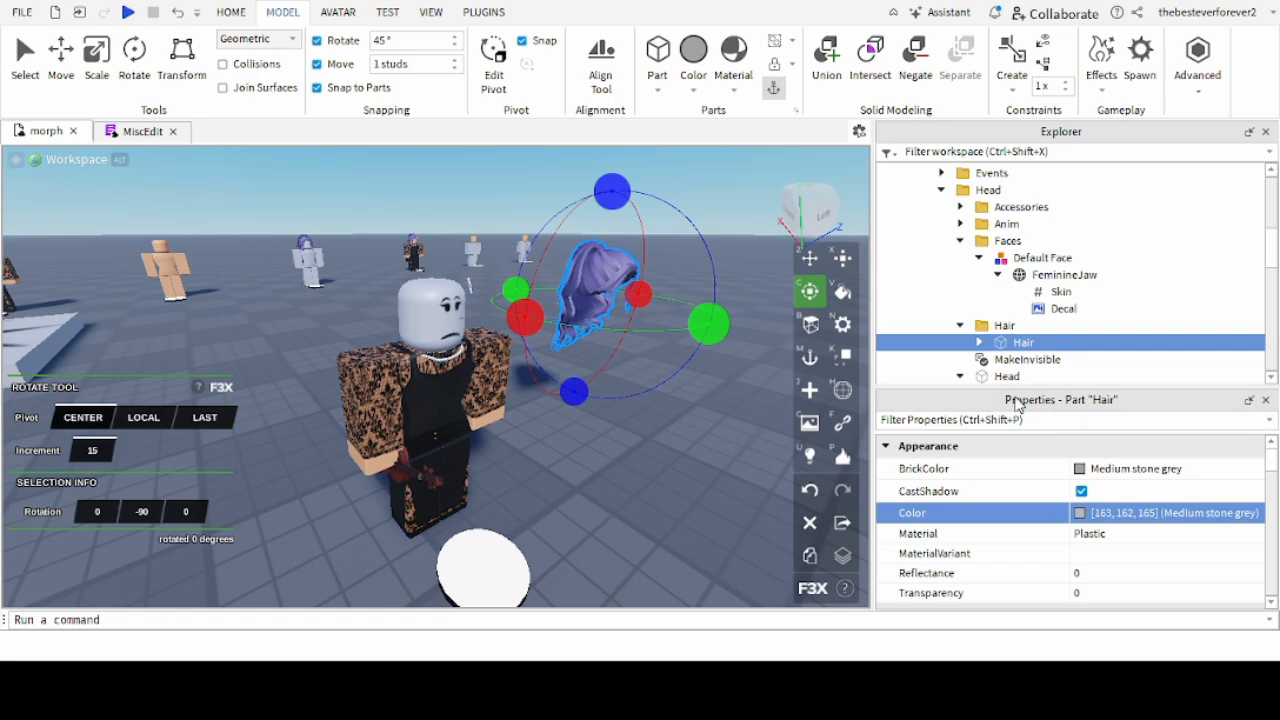
{"action": "left_click", "coordinate": [1010, 376]}
{"action": "key", "text": "Return"}
{"action": "left_click", "coordinate": [727, 382]}
{"action": "right_click_drag", "start_coordinate": [727, 382], "coordinate": [749, 380]}
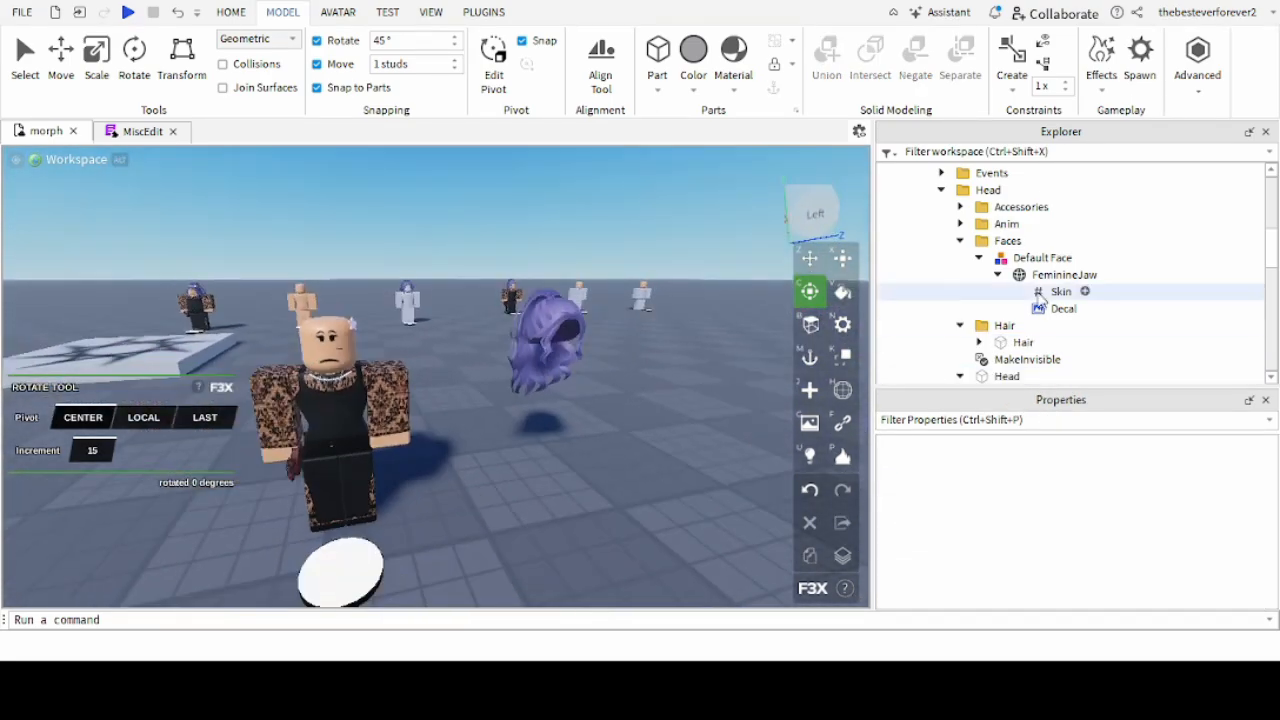
Place the Hair part back onto the TUTORIAL morph's head and check the whole figure.
{"action": "left_click", "coordinate": [1008, 377]}
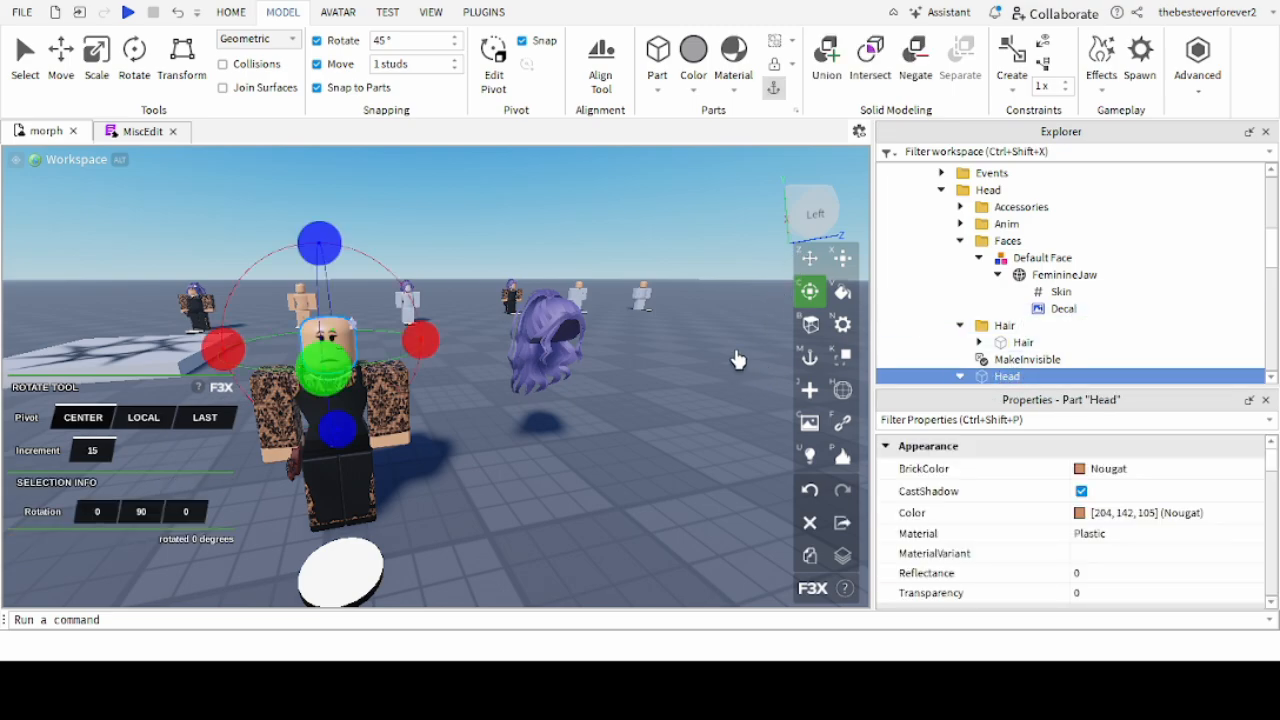
{"action": "left_click", "coordinate": [737, 360]}
{"action": "left_click", "coordinate": [1006, 376]}
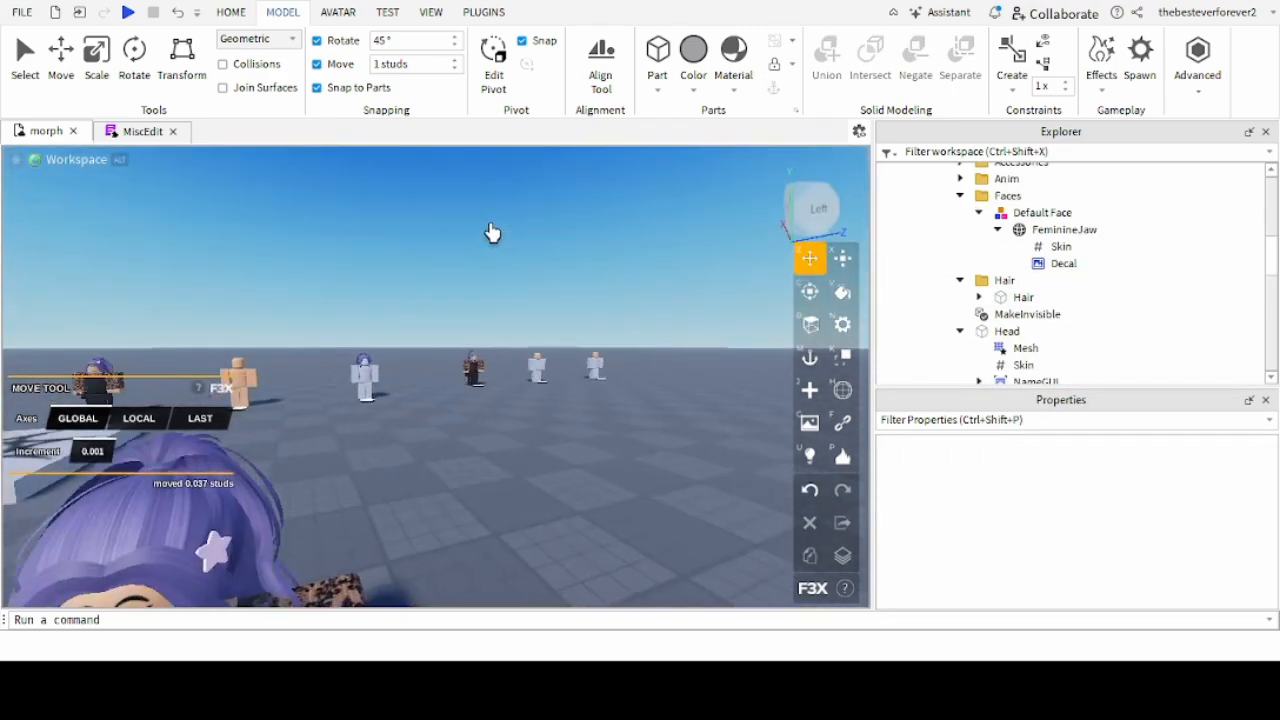
{"action": "right_click_drag", "start_coordinate": [492, 232], "coordinate": [494, 235]}
{"action": "scroll", "coordinate": [494, 235], "scroll_direction": "down", "scroll_amount": 2}
{"action": "right_click_drag", "start_coordinate": [415, 433], "coordinate": [520, 512]}
{"action": "scroll", "coordinate": [520, 512], "scroll_direction": "down", "scroll_amount": 2}
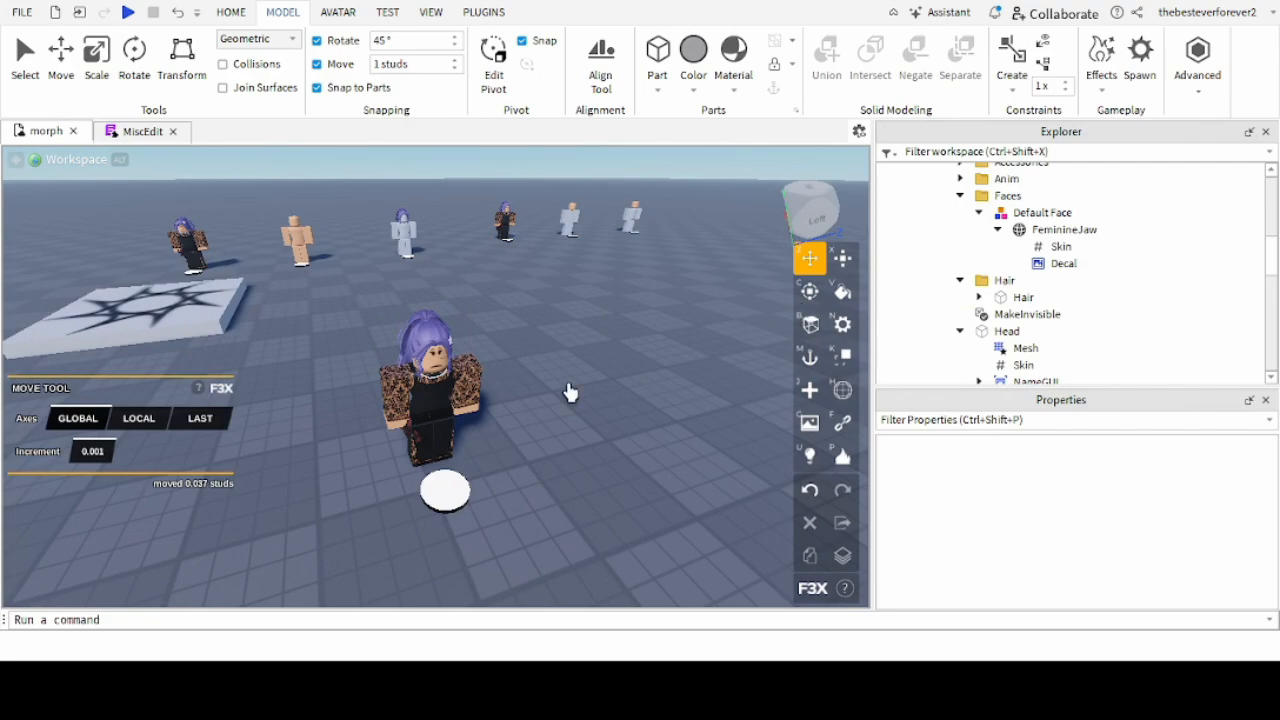
Move the whole TUTORIAL model across the baseplate to stand in front of the row of other morphs.
{"action": "left_click", "coordinate": [452, 422]}
{"action": "left_click_drag", "start_coordinate": [480, 443], "coordinate": [483, 245]}
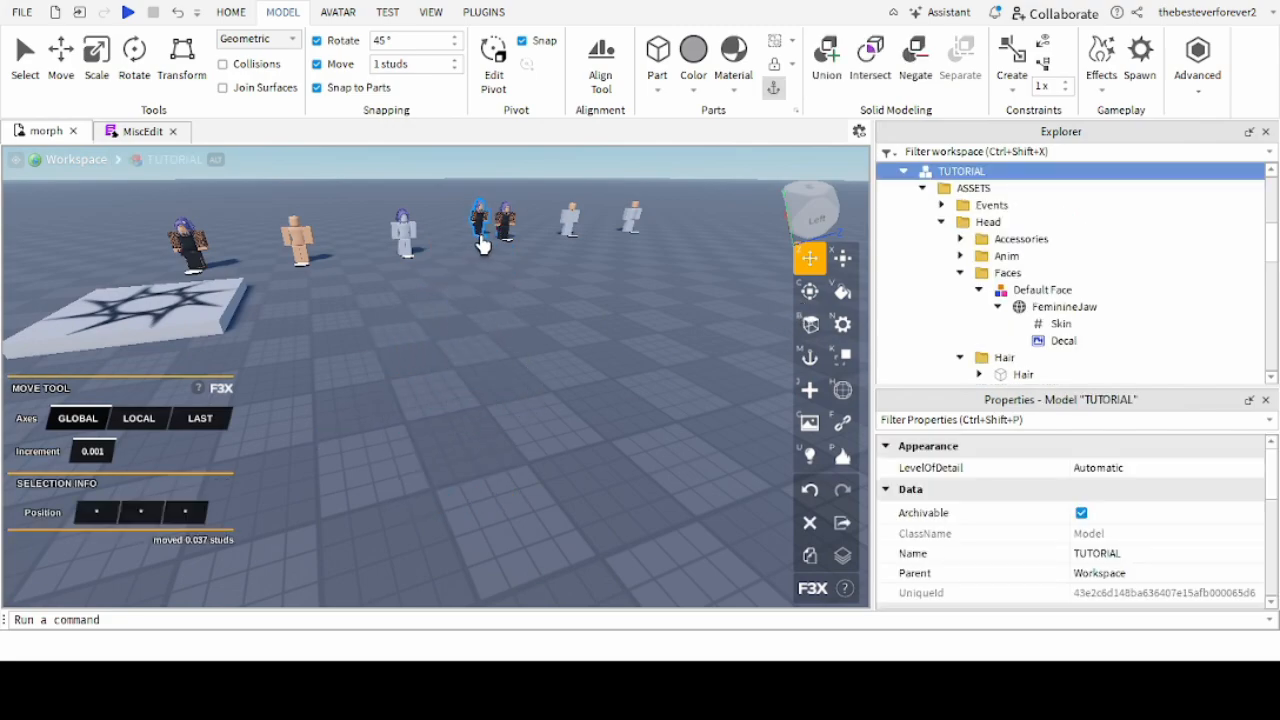
{"action": "scroll", "coordinate": [541, 250], "scroll_direction": "up", "scroll_amount": 6}
{"action": "right_click_drag", "start_coordinate": [540, 251], "coordinate": [541, 250]}
{"action": "left_click_drag", "start_coordinate": [429, 388], "coordinate": [511, 489]}
{"action": "right_click_drag", "start_coordinate": [642, 282], "coordinate": [642, 282]}
{"action": "key", "text": "w"}
{"action": "key", "text": "a"}
{"action": "scroll", "coordinate": [642, 282], "scroll_direction": "down", "scroll_amount": 5}
{"action": "scroll", "coordinate": [543, 360], "scroll_direction": "down", "scroll_amount": 4}
{"action": "left_click_drag", "start_coordinate": [543, 360], "coordinate": [446, 492]}
{"action": "right_click_drag", "start_coordinate": [604, 301], "coordinate": [583, 296]}
{"action": "key", "text": "s"}
{"action": "key", "text": "a"}
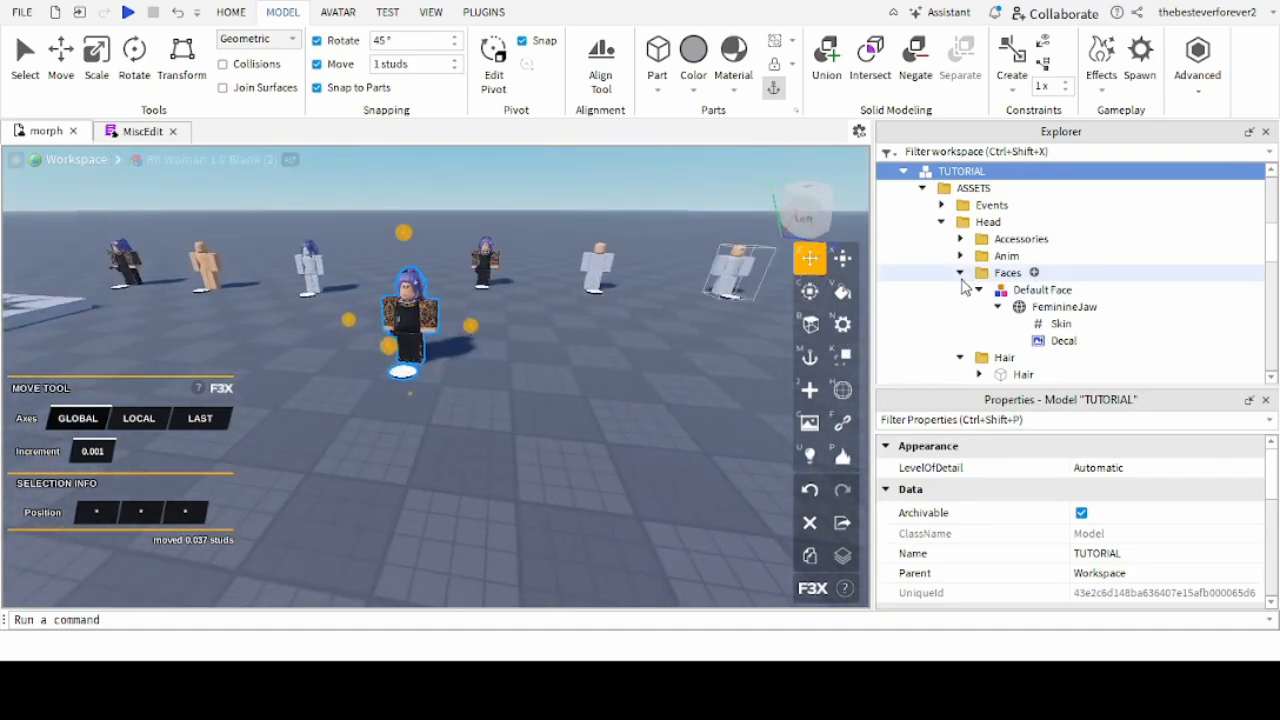
Duplicate the Default Face model inside the TUTORIAL model's Faces folder.
{"action": "left_click", "coordinate": [922, 188]}
{"action": "left_click", "coordinate": [922, 188]}
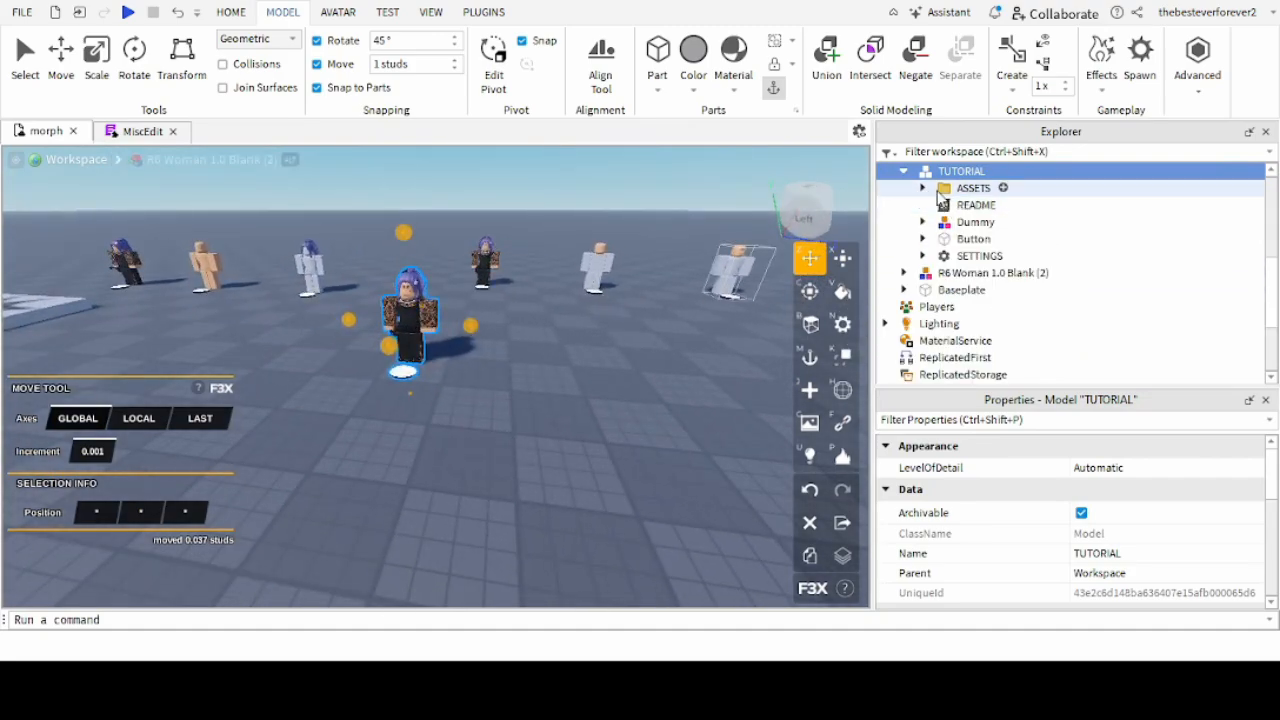
{"action": "left_click", "coordinate": [1035, 290]}
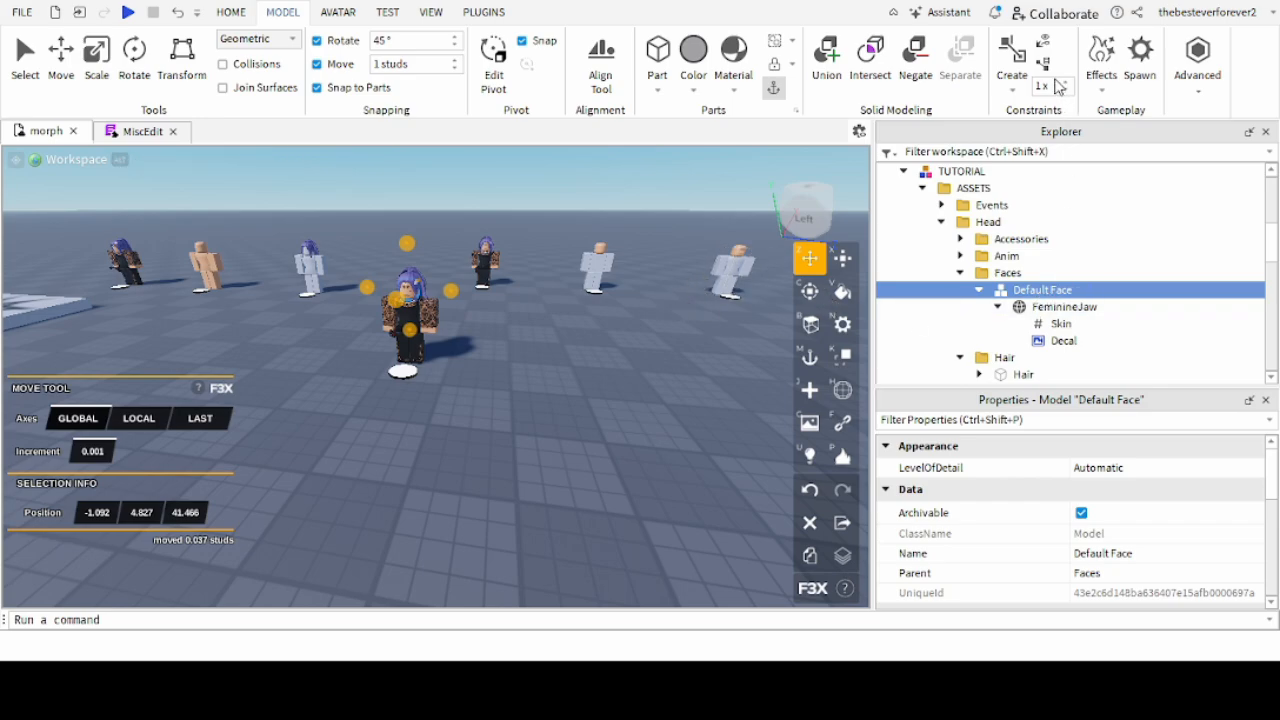
{"action": "key", "text": "ctrl+d"}
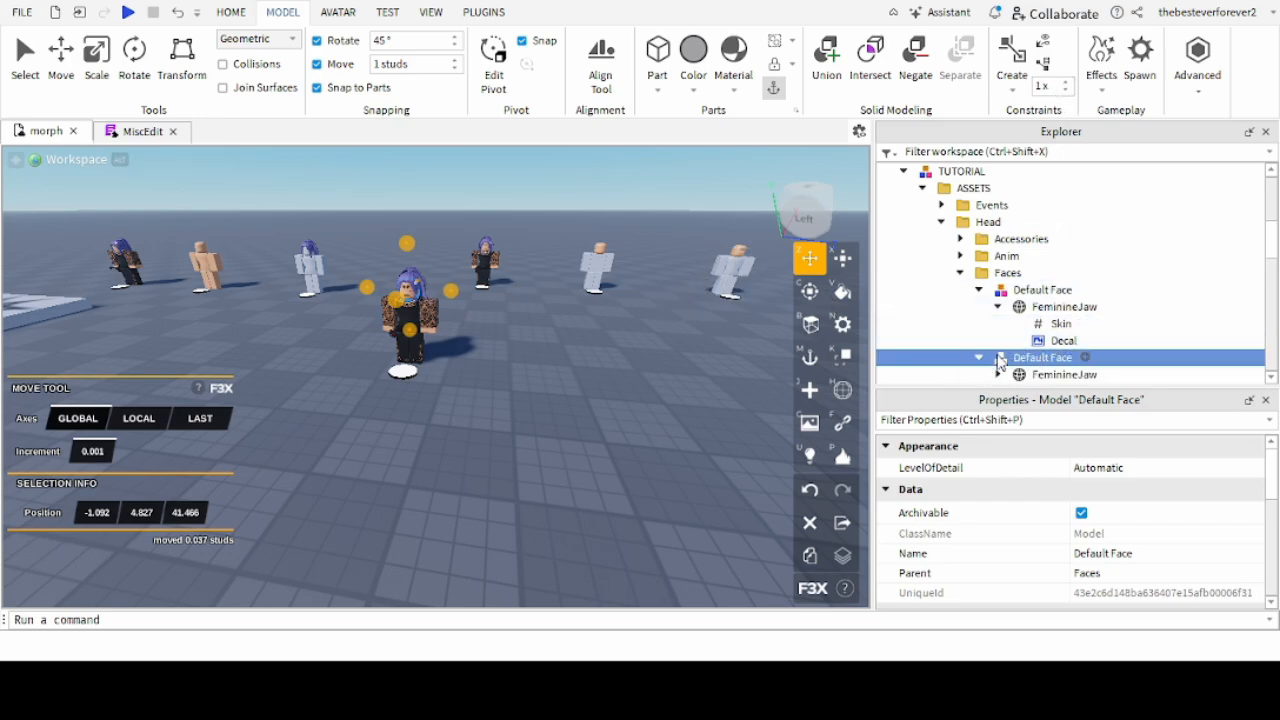
{"action": "scroll", "coordinate": [1002, 360], "scroll_direction": "down", "scroll_amount": 1}
{"action": "left_click", "coordinate": [998, 329]}
{"action": "scroll", "coordinate": [998, 329], "scroll_direction": "down", "scroll_amount": 1}
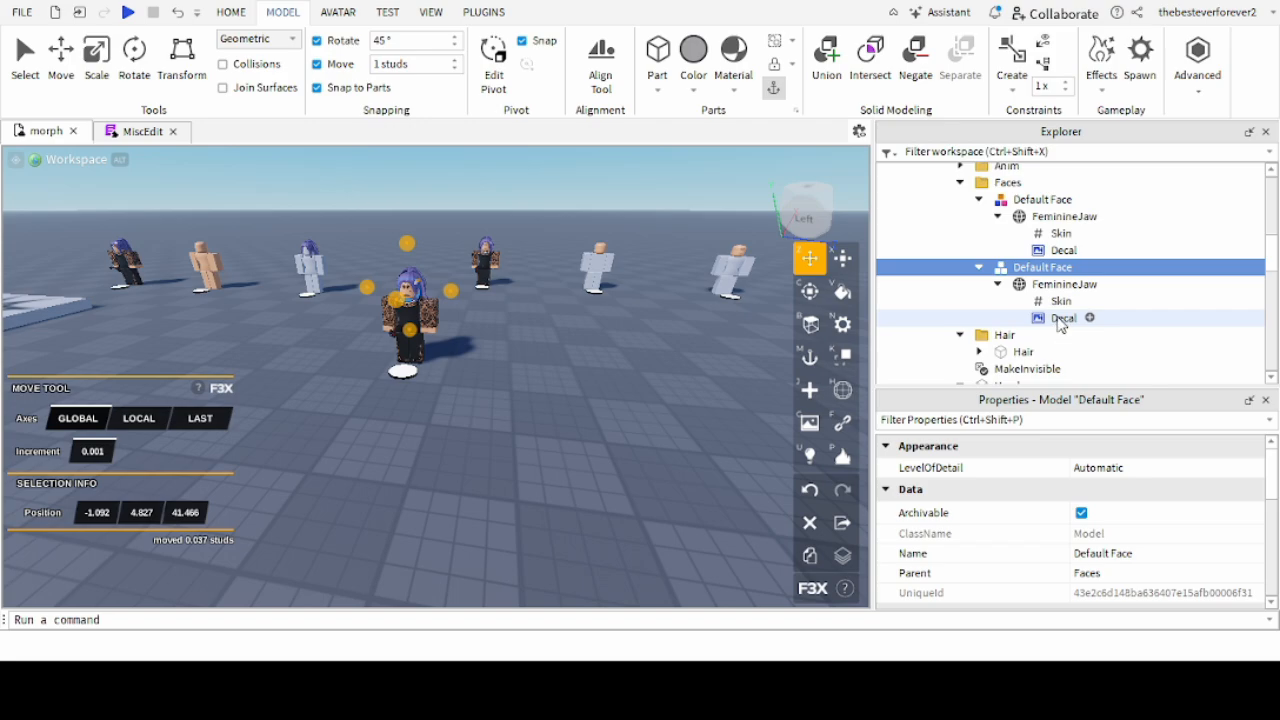
{"action": "left_click", "coordinate": [1068, 318]}
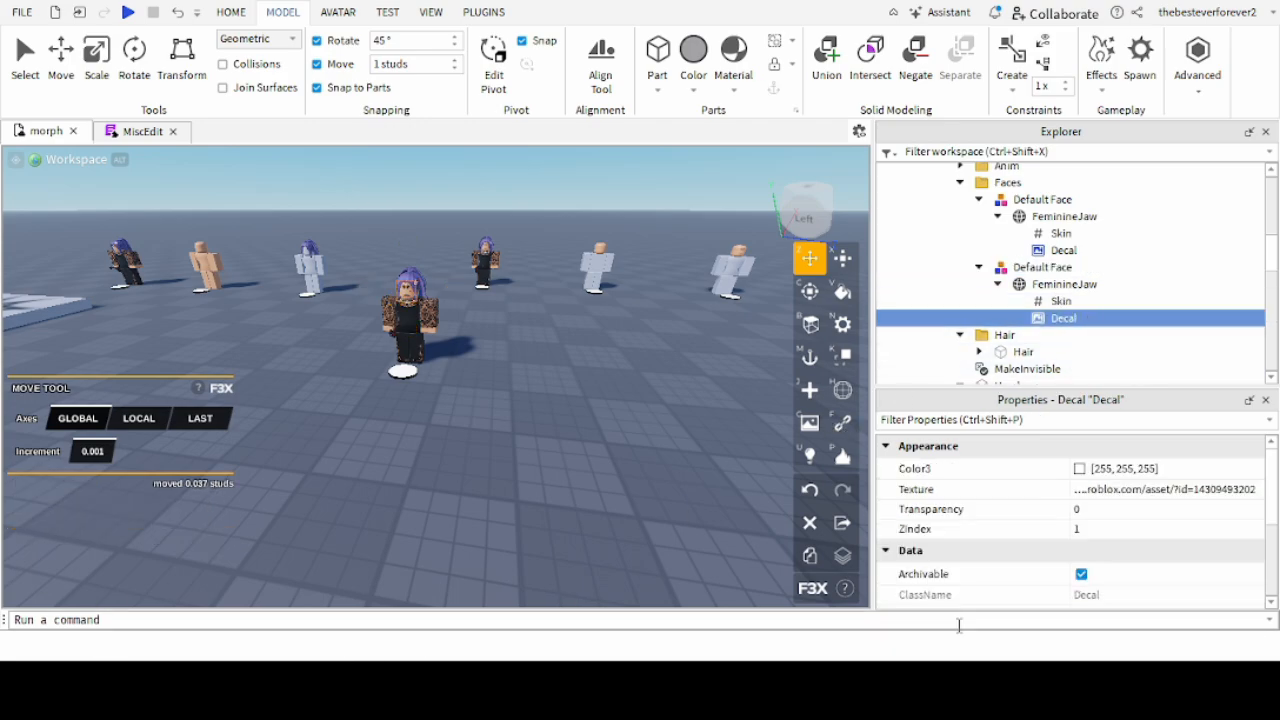
{"action": "left_click", "coordinate": [1170, 500]}
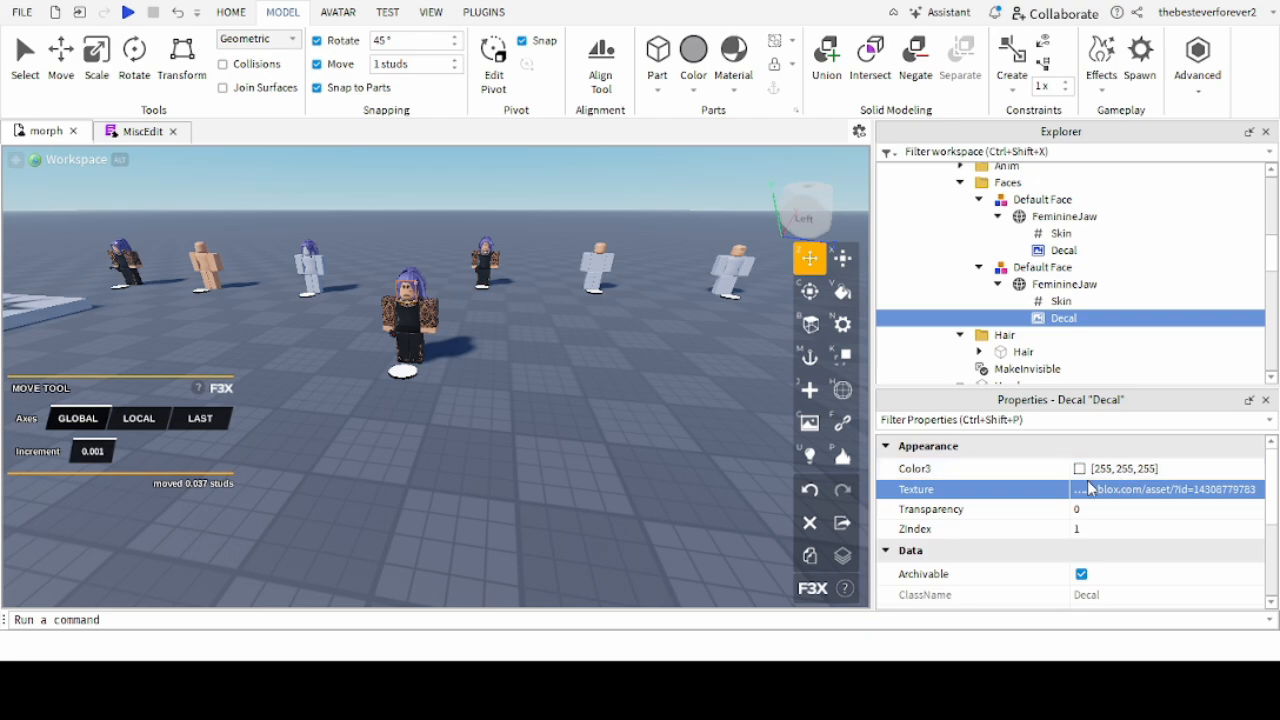
{"action": "left_click", "coordinate": [1093, 509]}
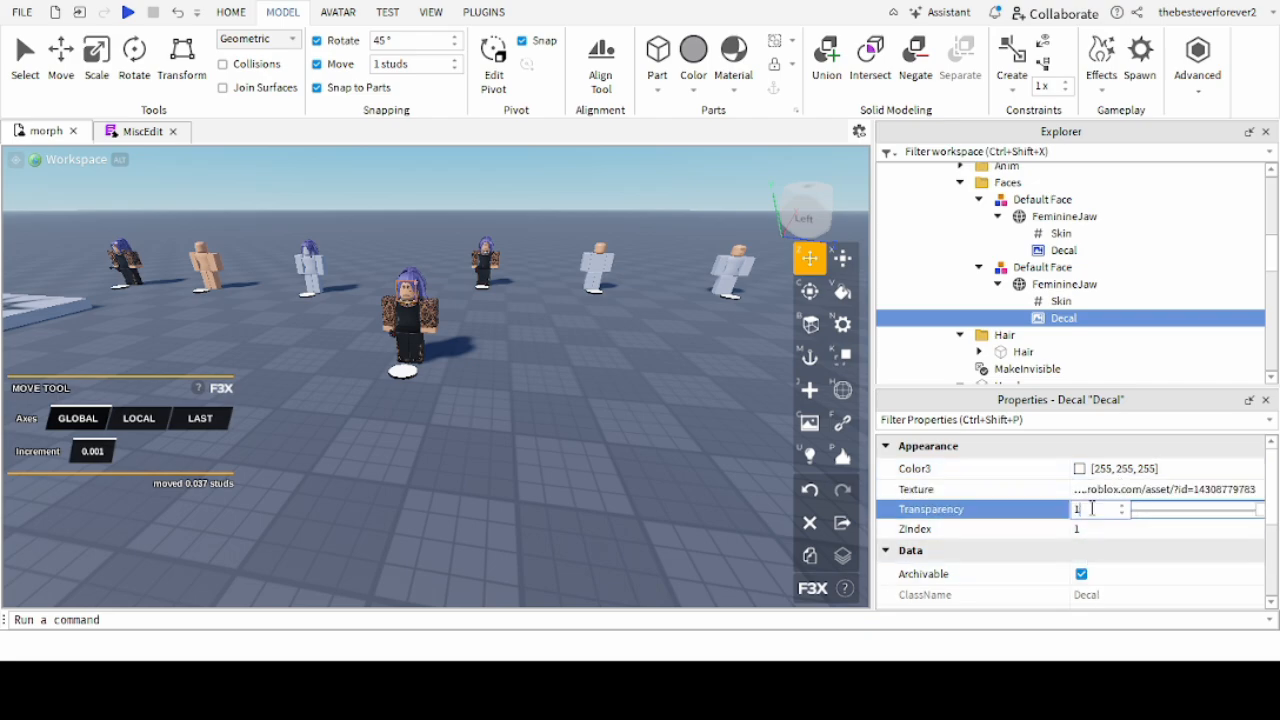
{"action": "left_click", "coordinate": [595, 422]}
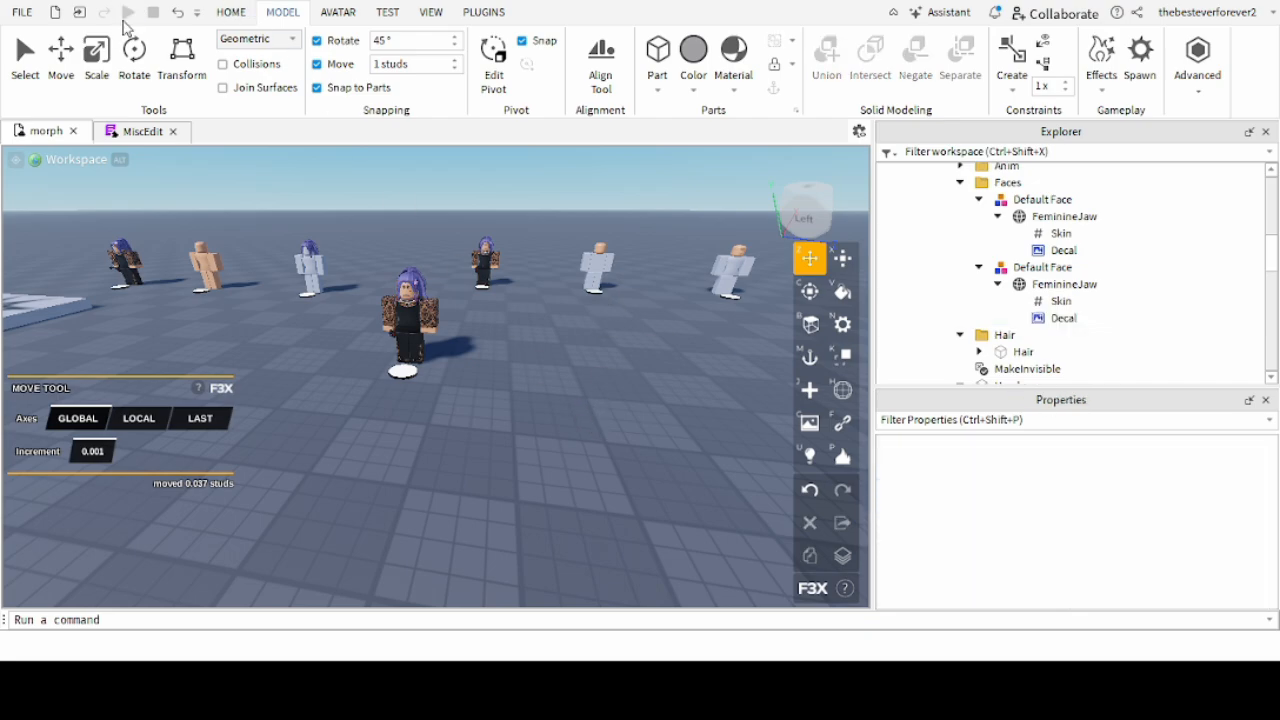
Start a playtest and walk the character to the TUTORIAL morph's button to put the morph on.
{"action": "left_click", "coordinate": [128, 12]}
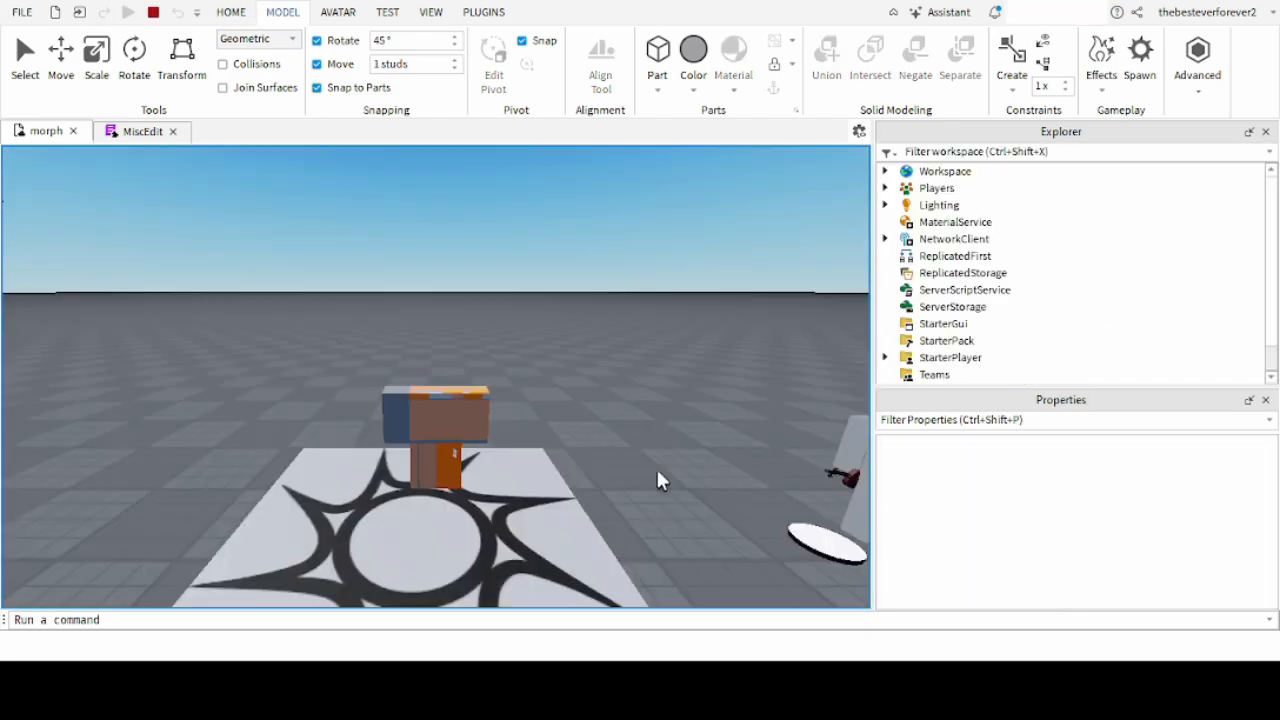
{"action": "right_click_drag", "start_coordinate": [657, 469], "coordinate": [657, 469]}
{"action": "key", "text": "w"}
{"action": "key", "text": "d"}
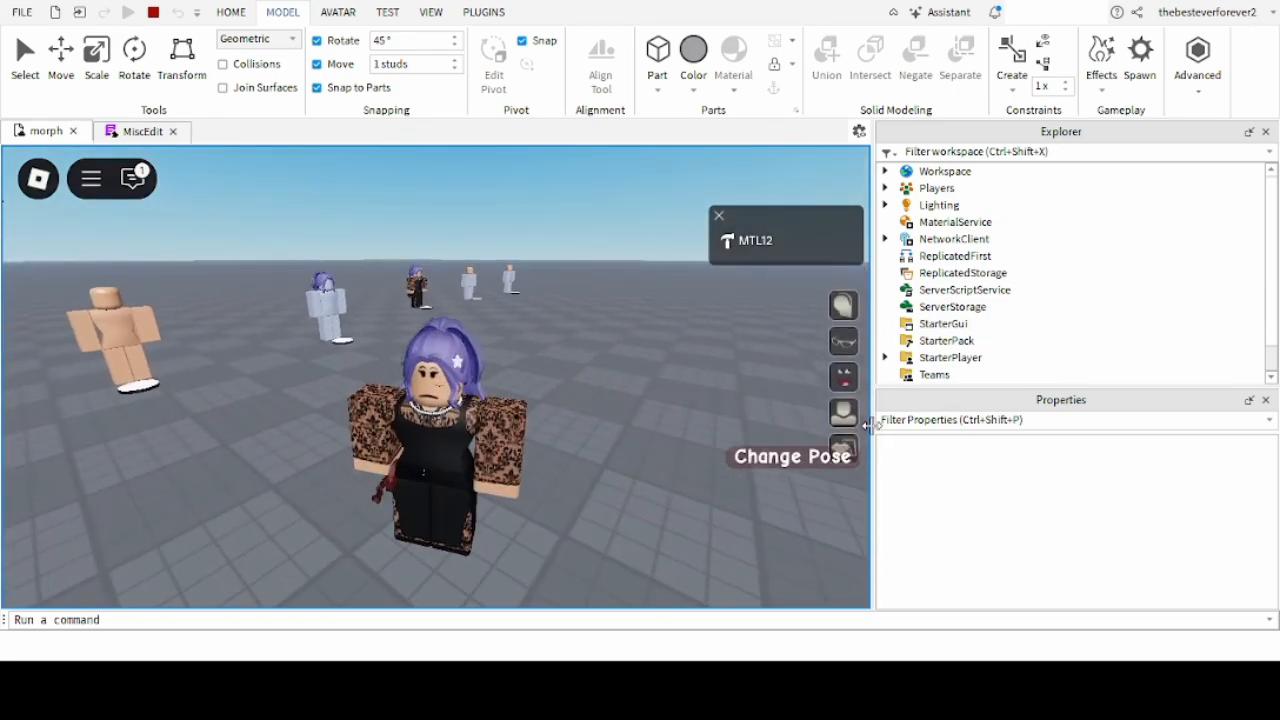
Apply the second Default Face from the in-game 3D Faces menu and view the character's face up close.
{"action": "left_click", "coordinate": [845, 379]}
{"action": "left_click", "coordinate": [387, 380]}
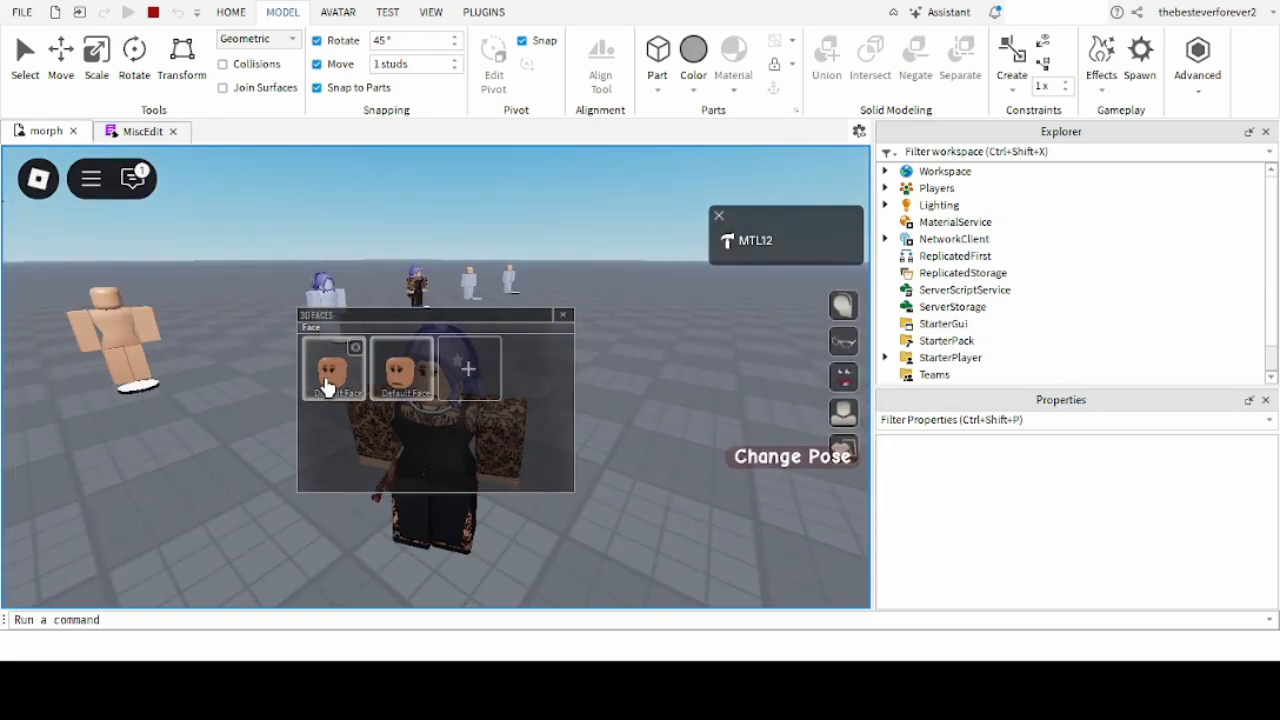
{"action": "scroll", "coordinate": [625, 406], "scroll_direction": "up", "scroll_amount": 5}
{"action": "right_click_drag", "start_coordinate": [625, 406], "coordinate": [625, 406]}
{"action": "left_click", "coordinate": [563, 316]}
{"action": "scroll", "coordinate": [577, 340], "scroll_direction": "down", "scroll_amount": 10}
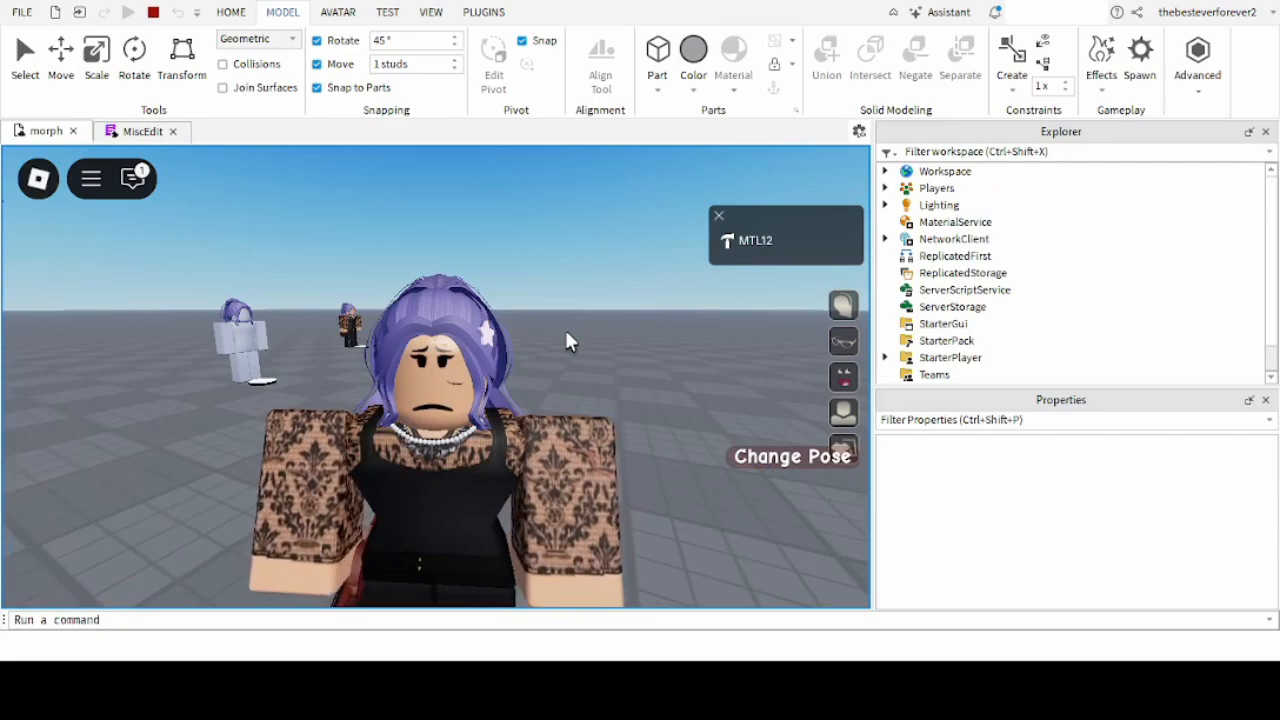
{"action": "right_click_drag", "start_coordinate": [766, 364], "coordinate": [657, 393]}
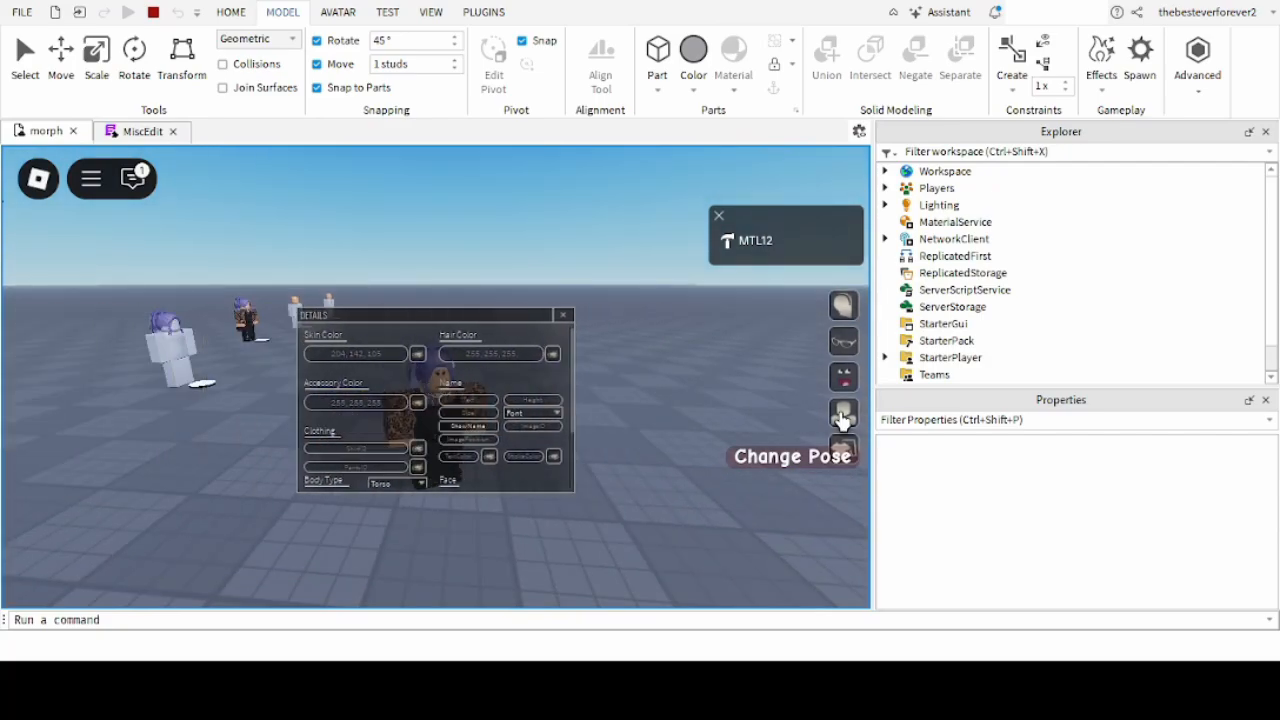
View the Details menu and the 3D Faces accessory ID prompt, and cancel without inserting anything.
{"action": "left_click", "coordinate": [843, 421]}
{"action": "left_click", "coordinate": [841, 385]}
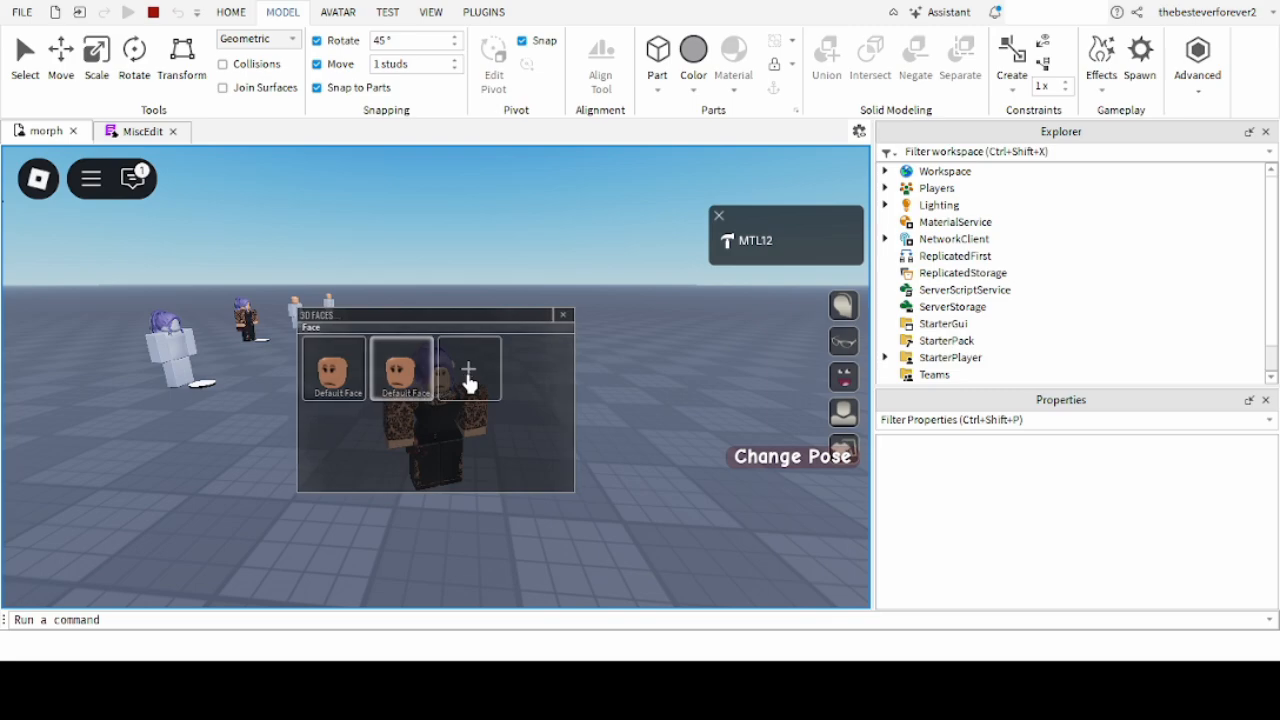
{"action": "left_click", "coordinate": [468, 371]}
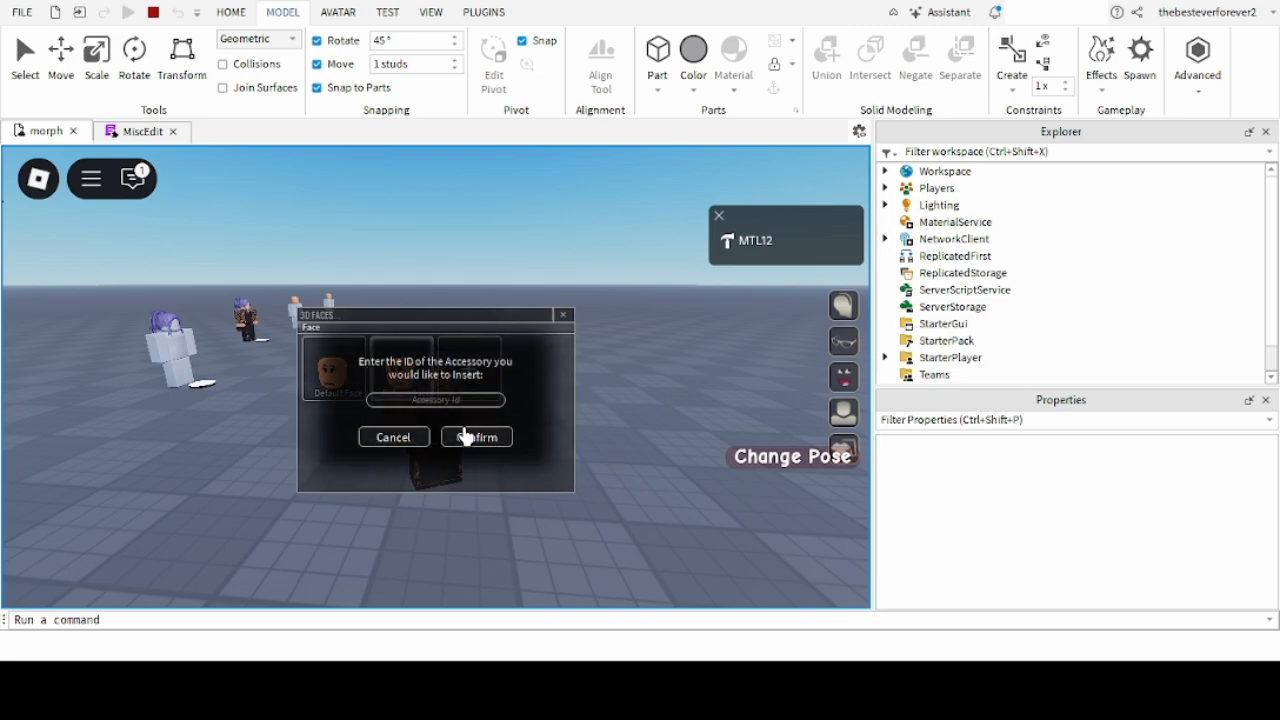
{"action": "left_click", "coordinate": [418, 437]}
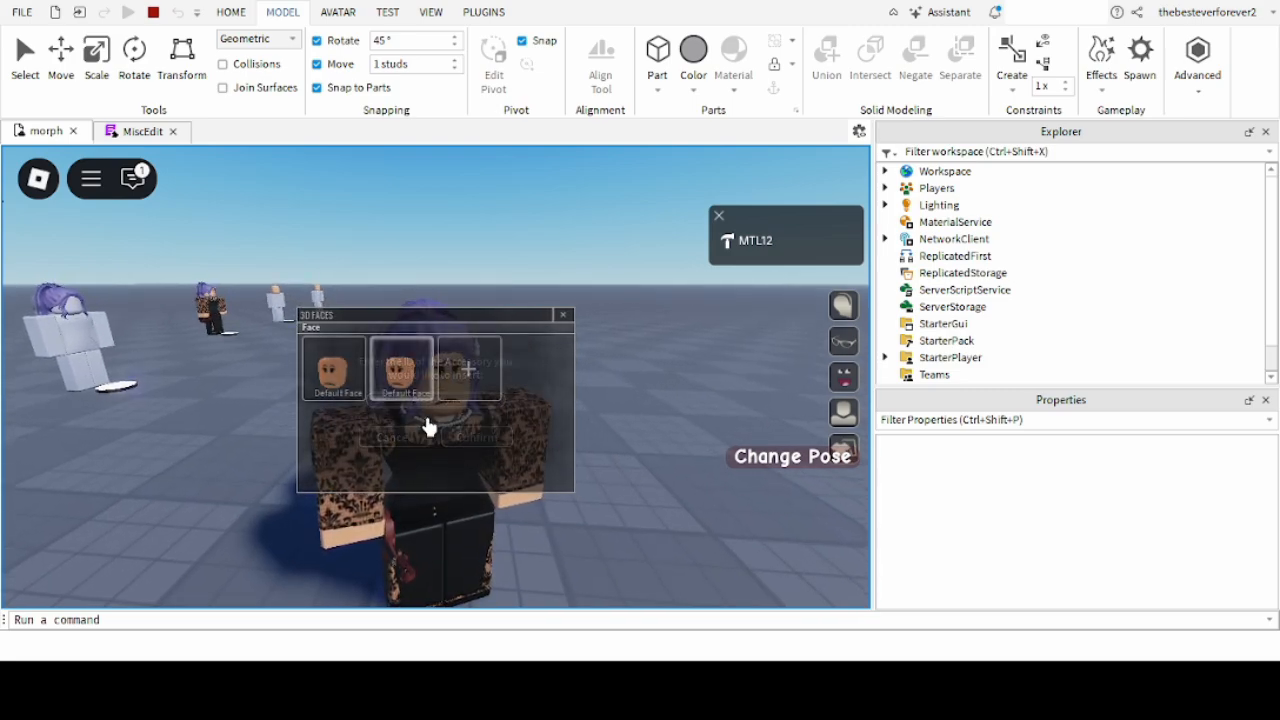
{"action": "left_click", "coordinate": [563, 314]}
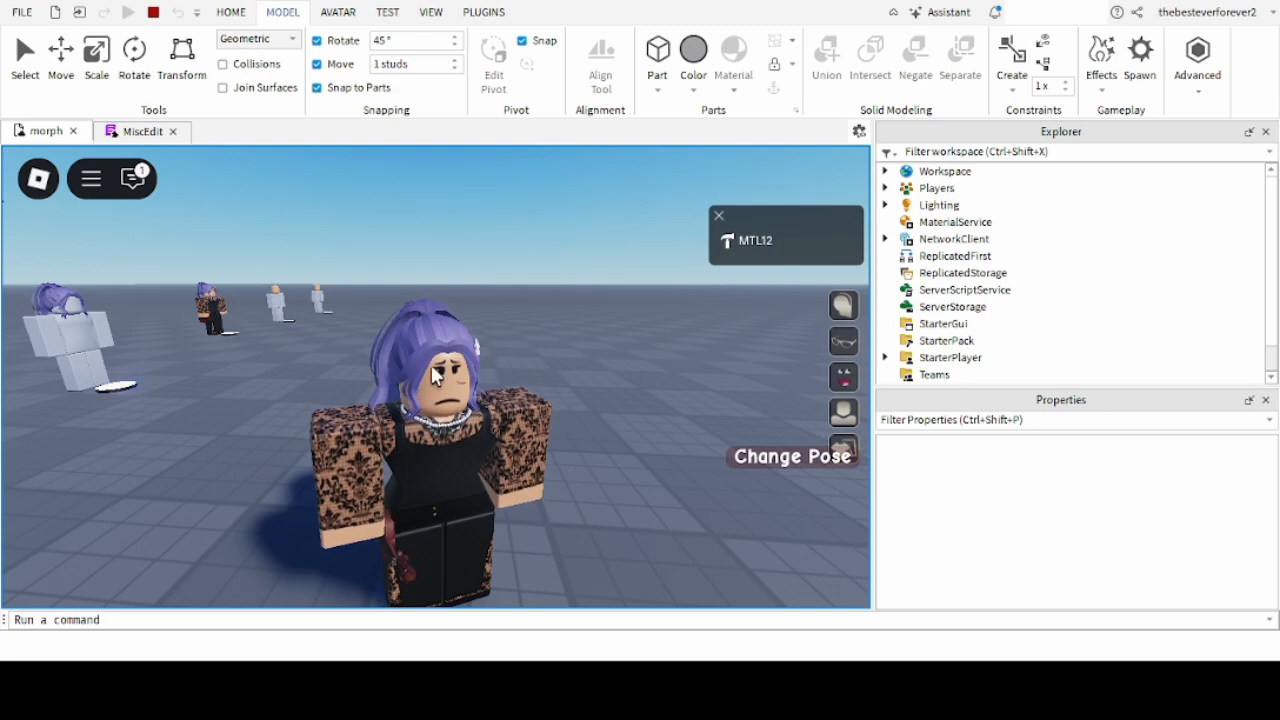